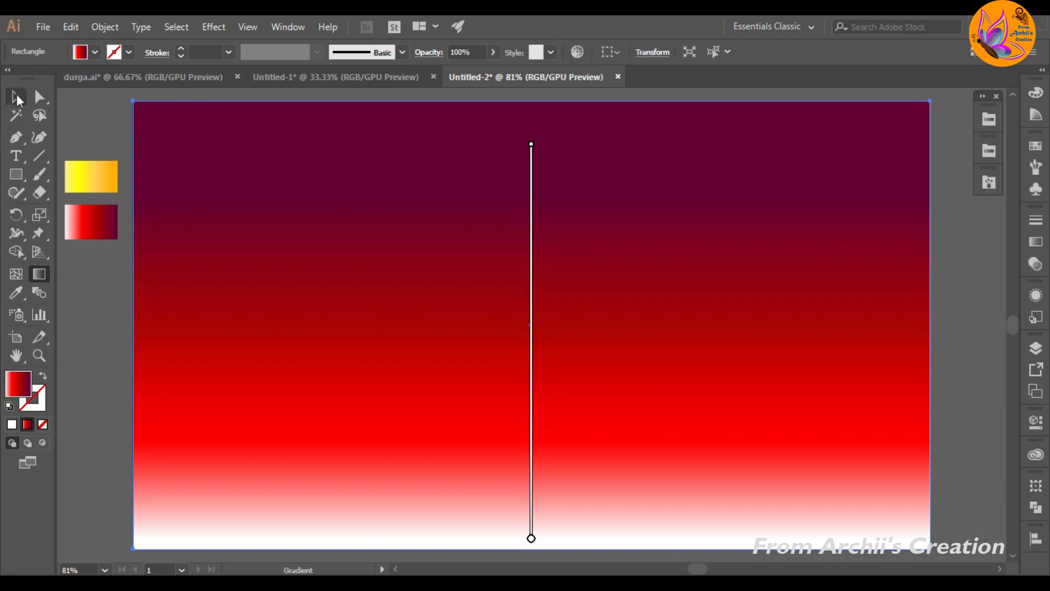
Step: Add a new layer above Layer 1 and lock the large background gradient rectangle within Layer 1
click(87, 306)
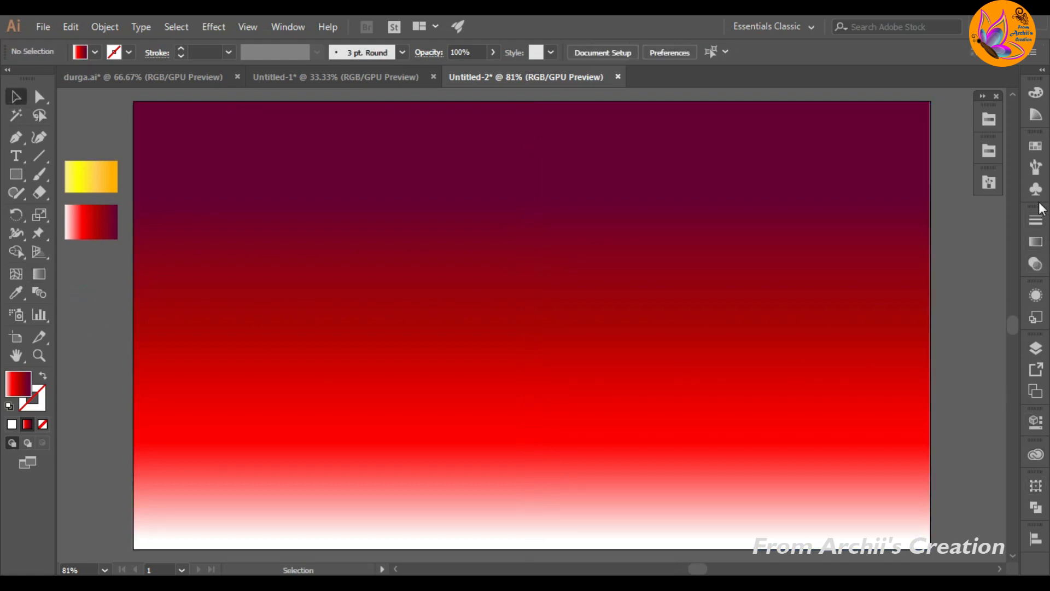
click(1036, 348)
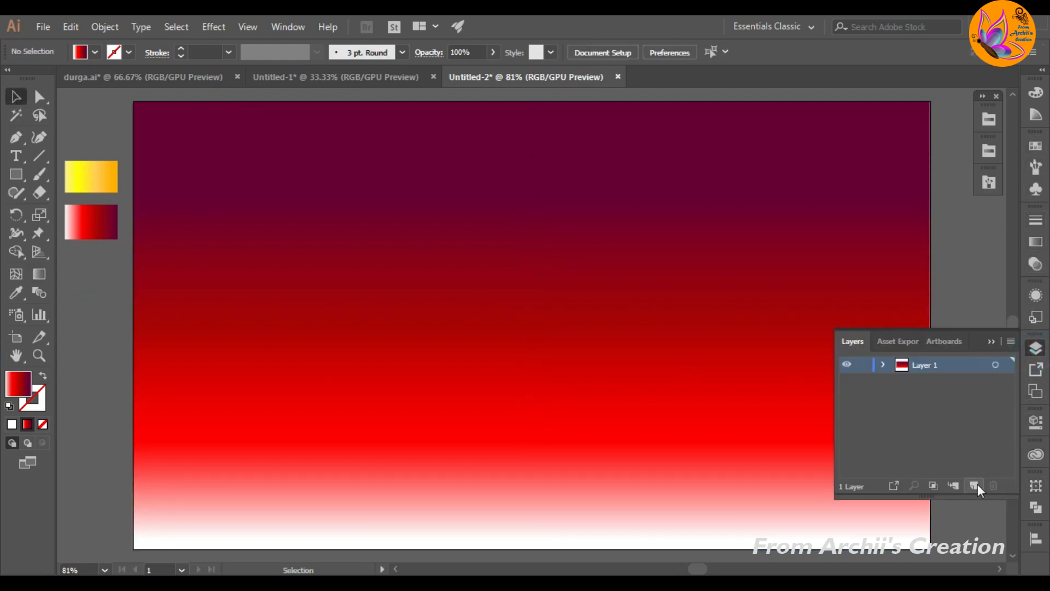
click(974, 486)
click(885, 378)
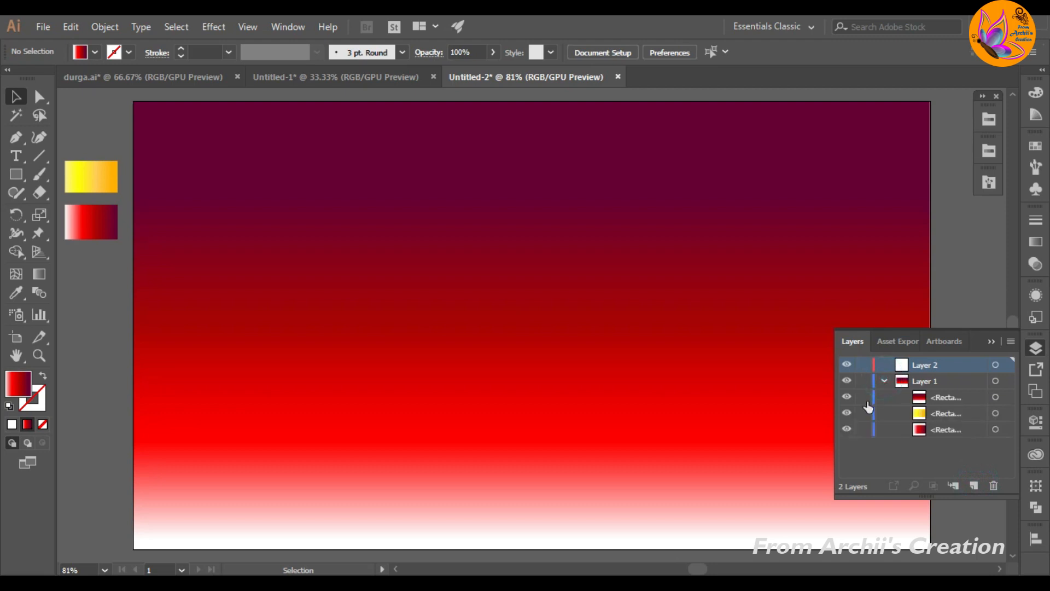
click(786, 404)
click(864, 398)
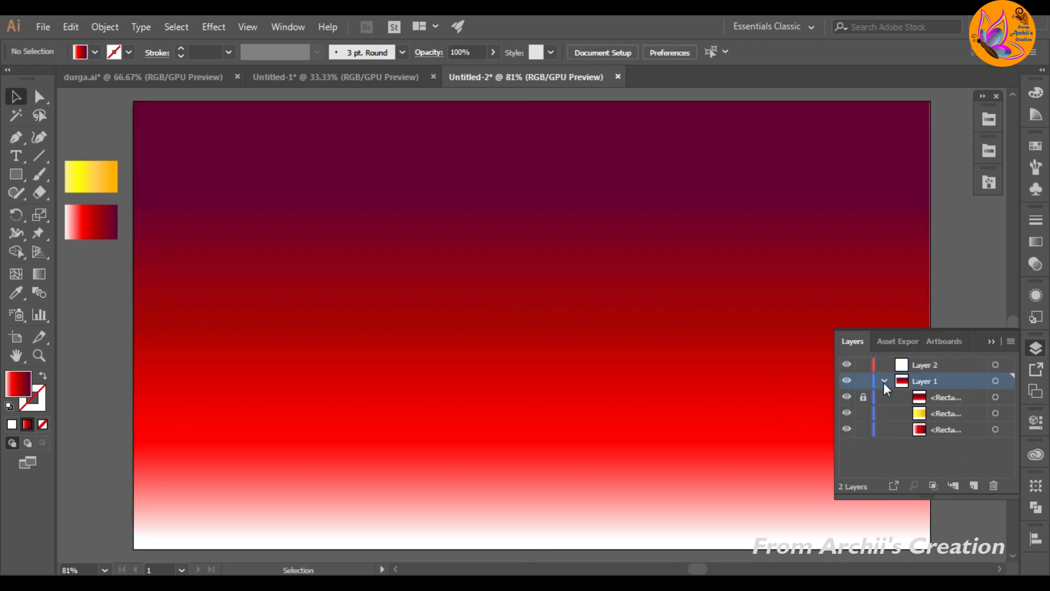
click(885, 381)
click(1036, 349)
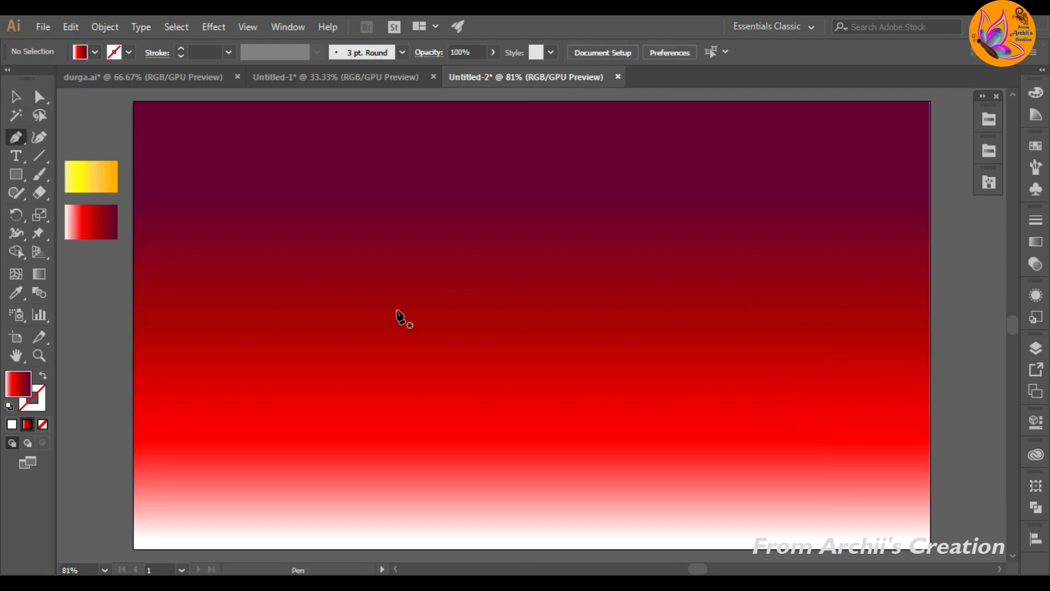
Step: Start a Pen path with a vertical side and a horizontal base about 426 px wide, with no fill and a white stroke
click(383, 262)
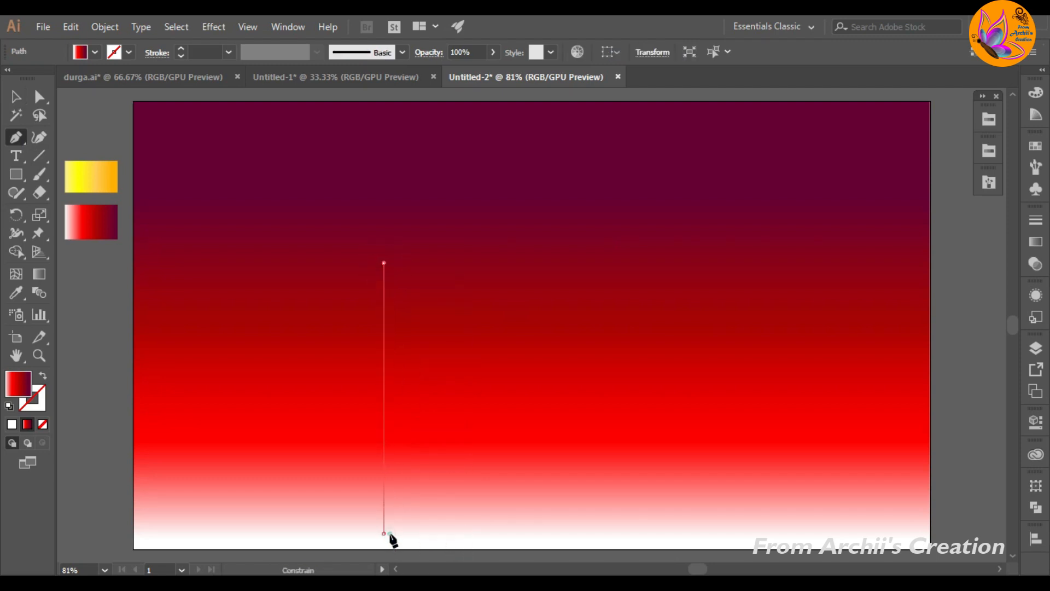
click(384, 533)
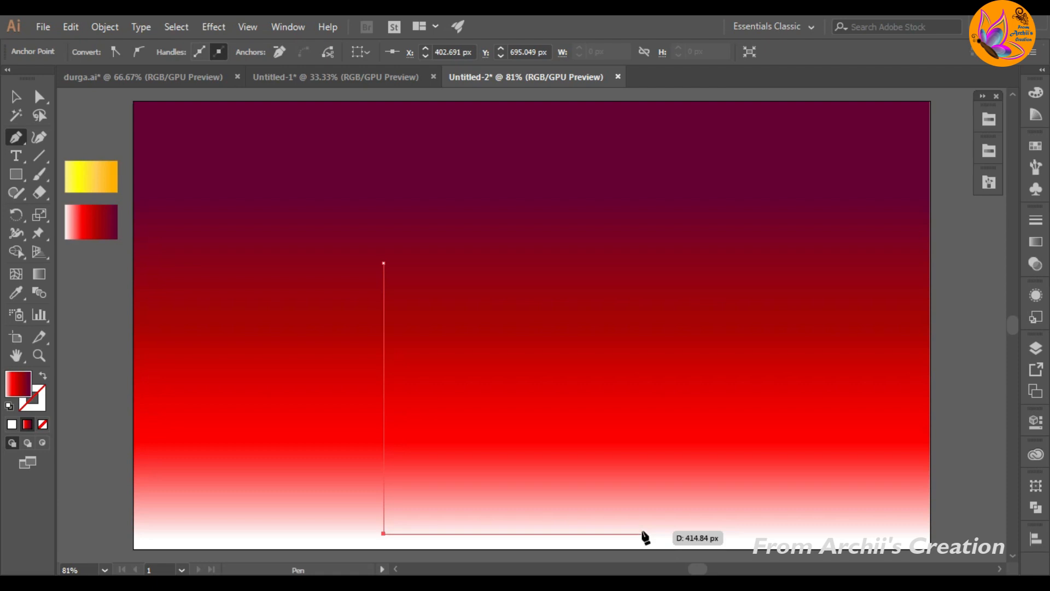
shift+click(648, 533)
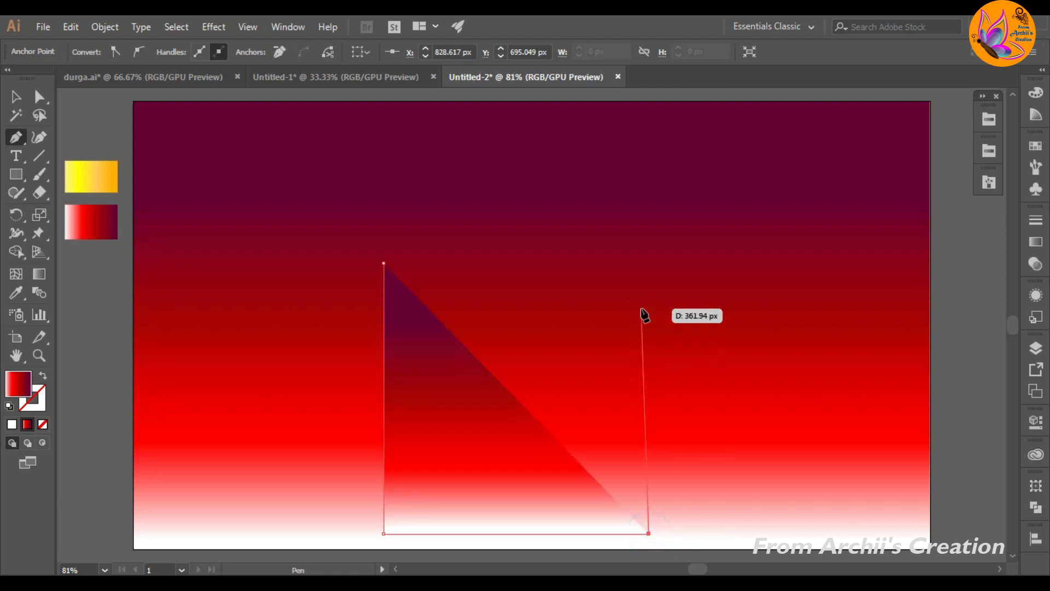
click(43, 425)
click(32, 405)
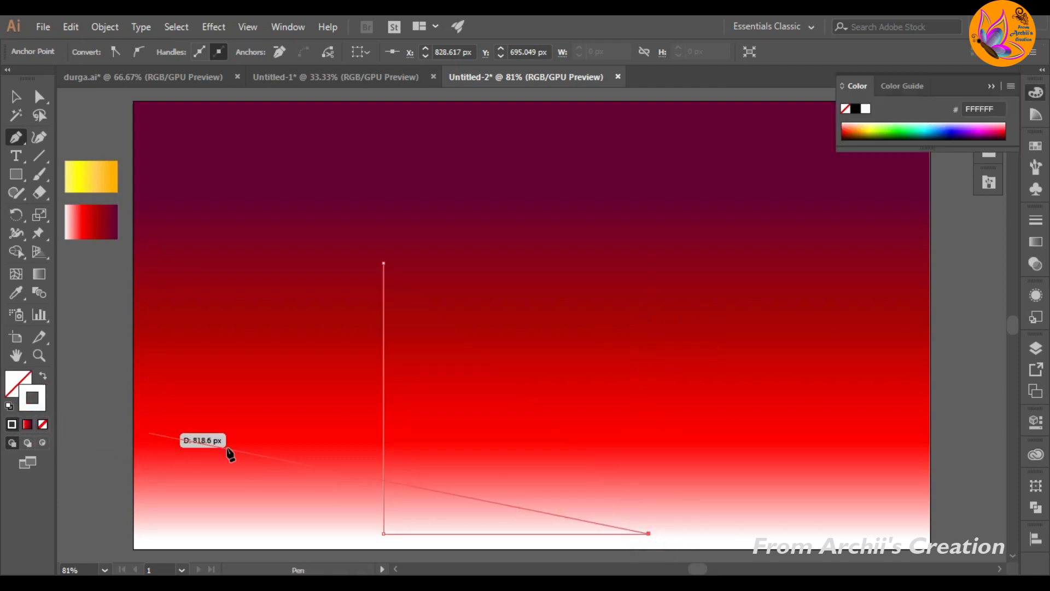
Step: Add the second vertical side about 435 px tall and close the path with a symmetrical curved arch top
click(648, 263)
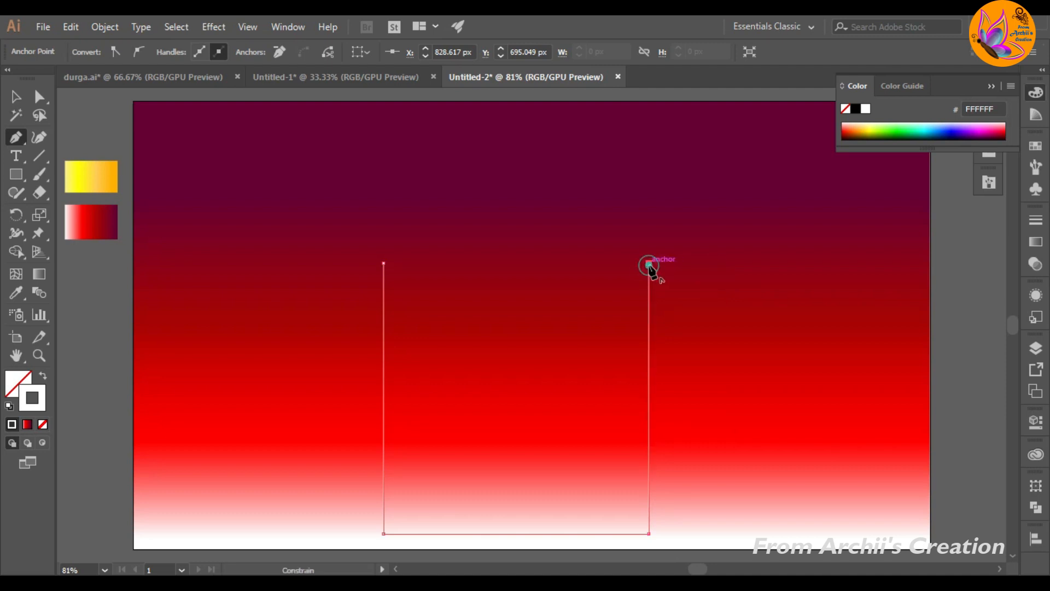
click(516, 130)
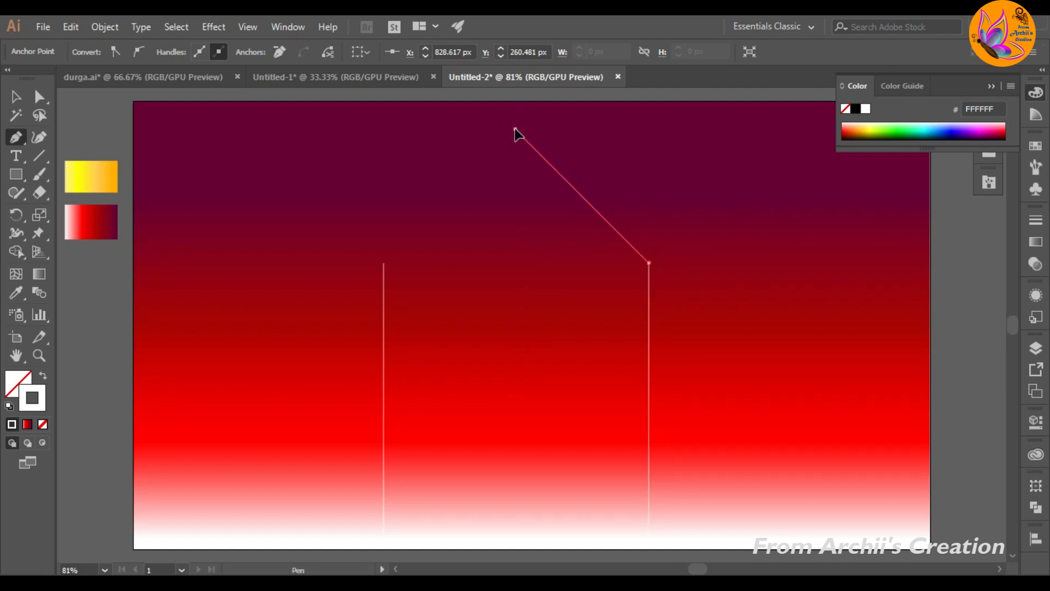
drag(516, 131, 401, 136)
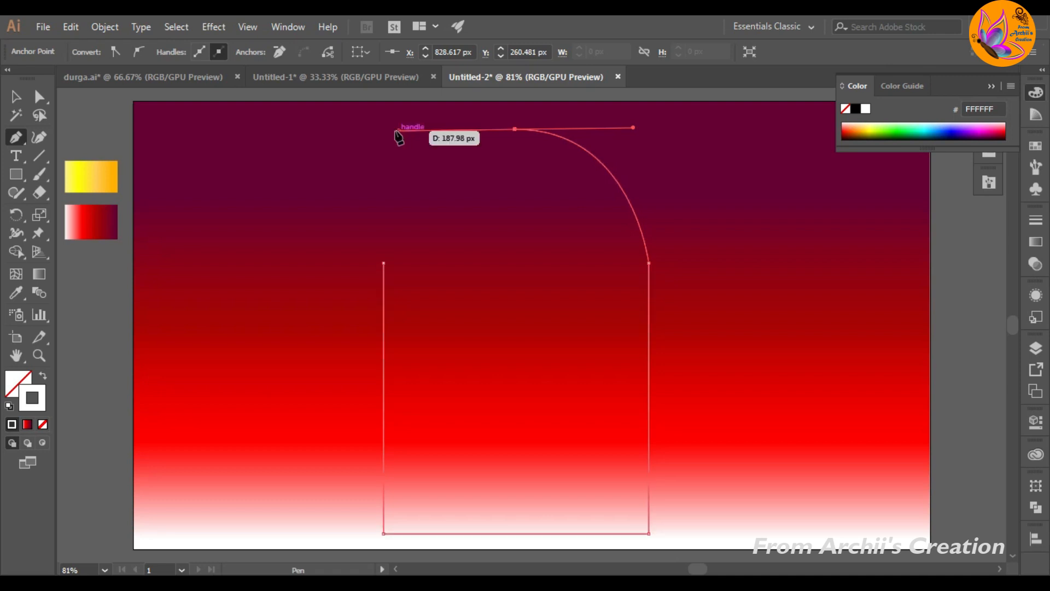
click(383, 263)
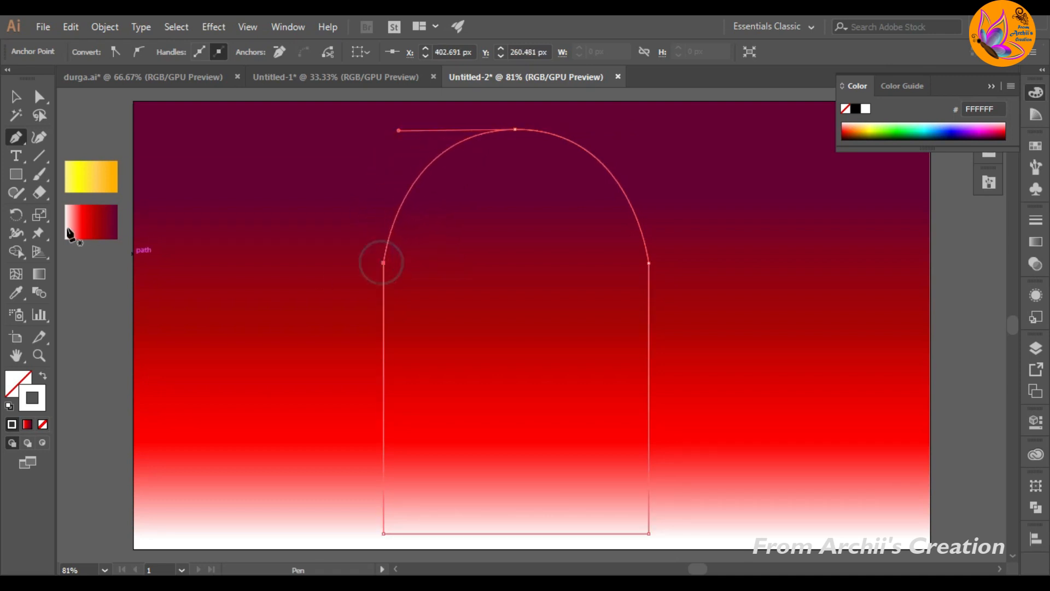
Step: Widen the arch slightly about its centre and fill it with golden yellow EDCA35
click(22, 100)
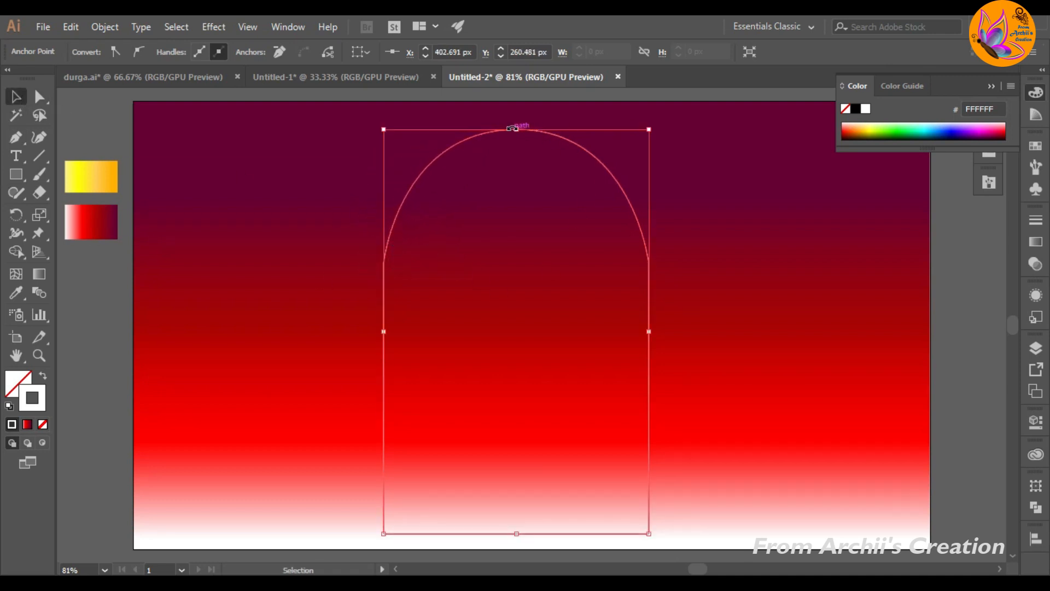
drag(650, 333, 666, 334)
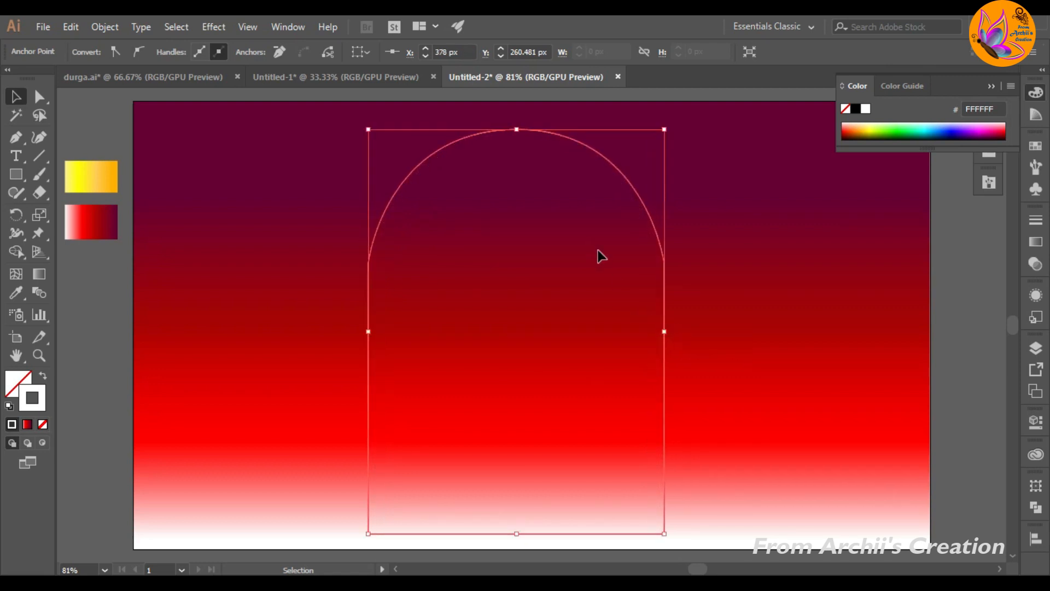
double_click(21, 383)
click(550, 367)
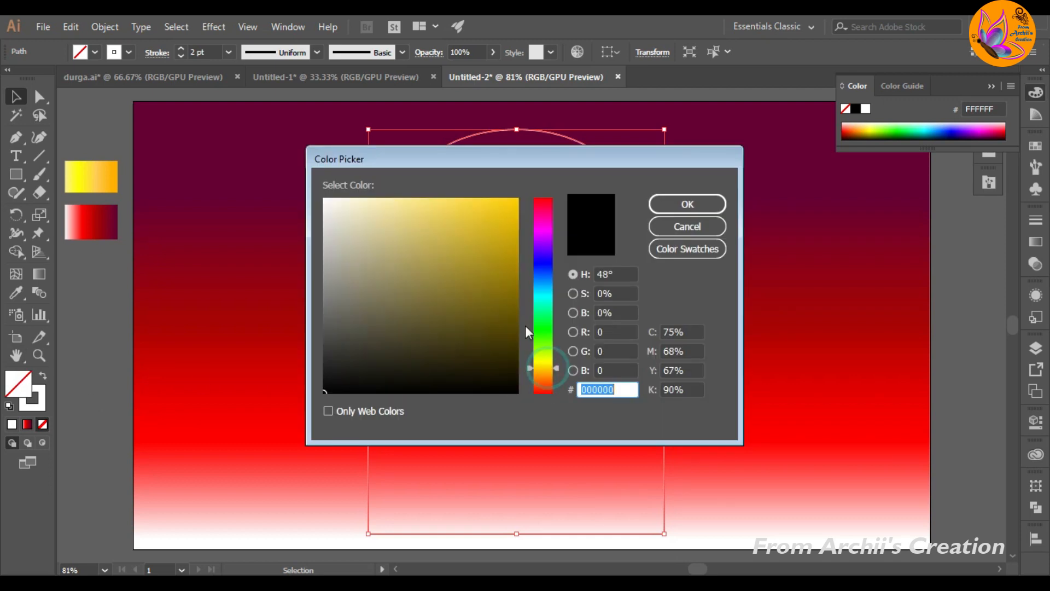
drag(475, 216, 475, 212)
click(666, 206)
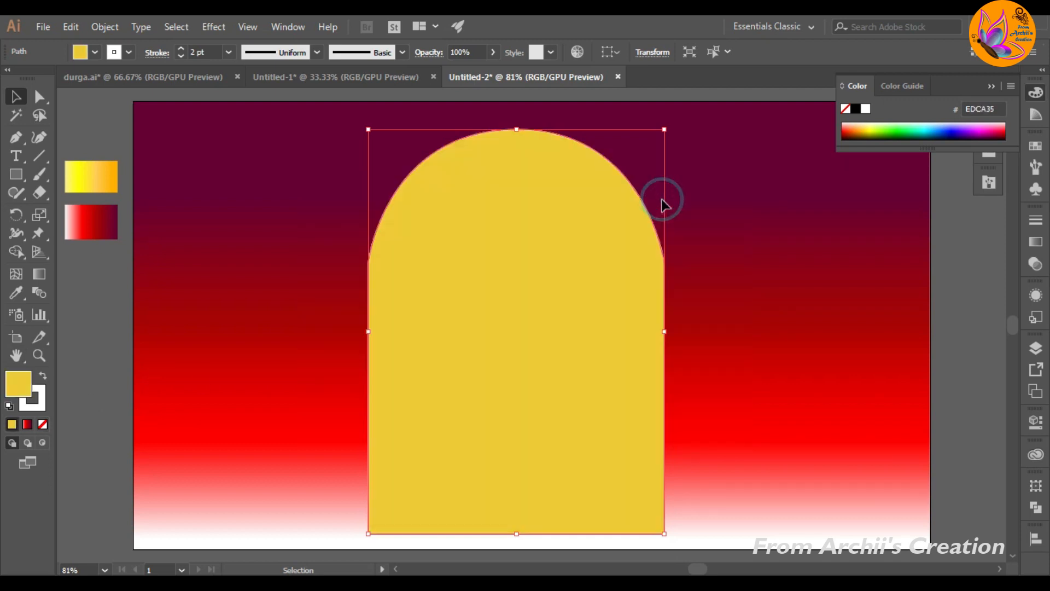
click(94, 324)
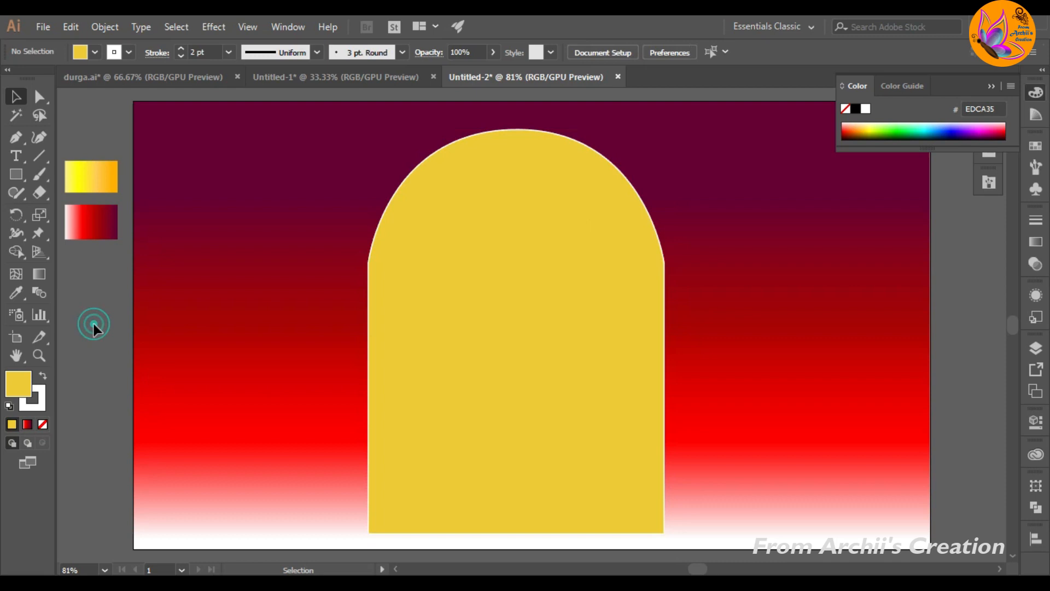
Step: Duplicate the yellow arch to its left and give the copy the yellow-orange gradient sampled from the small swatch rectangle
click(515, 360)
drag(515, 359, 333, 353)
key(i)
click(89, 173)
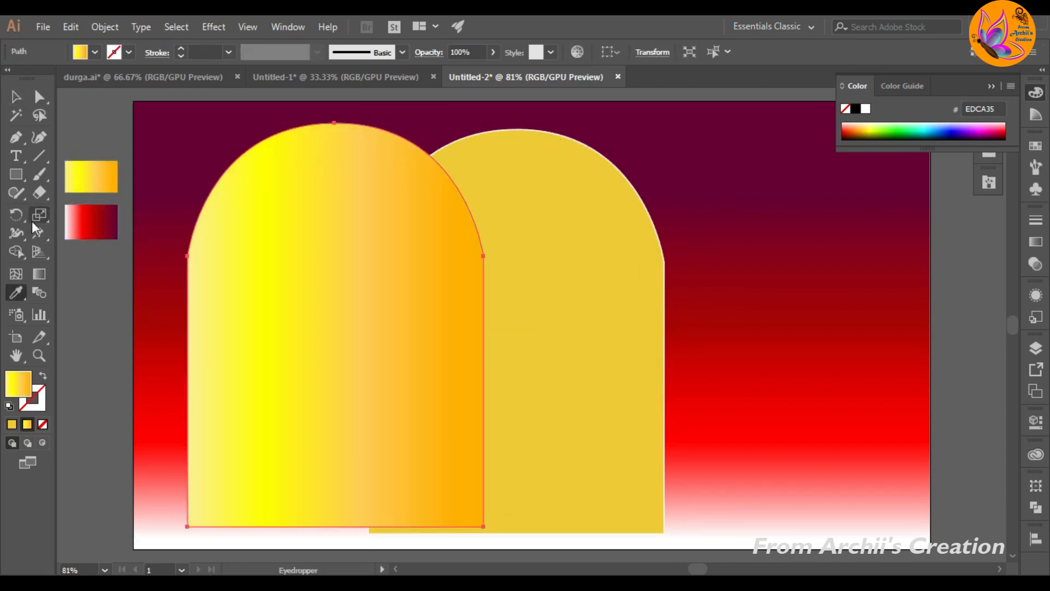
Step: Redirect the copied arch's gradient vertically, running from pale yellow at the base to orange at the top
click(38, 275)
mouse_move(320, 484)
mouse_down()
mouse_move(347, 323)
mouse_move(324, 136)
mouse_move(335, 137)
mouse_move(335, 210)
mouse_up()
drag(332, 300, 336, 296)
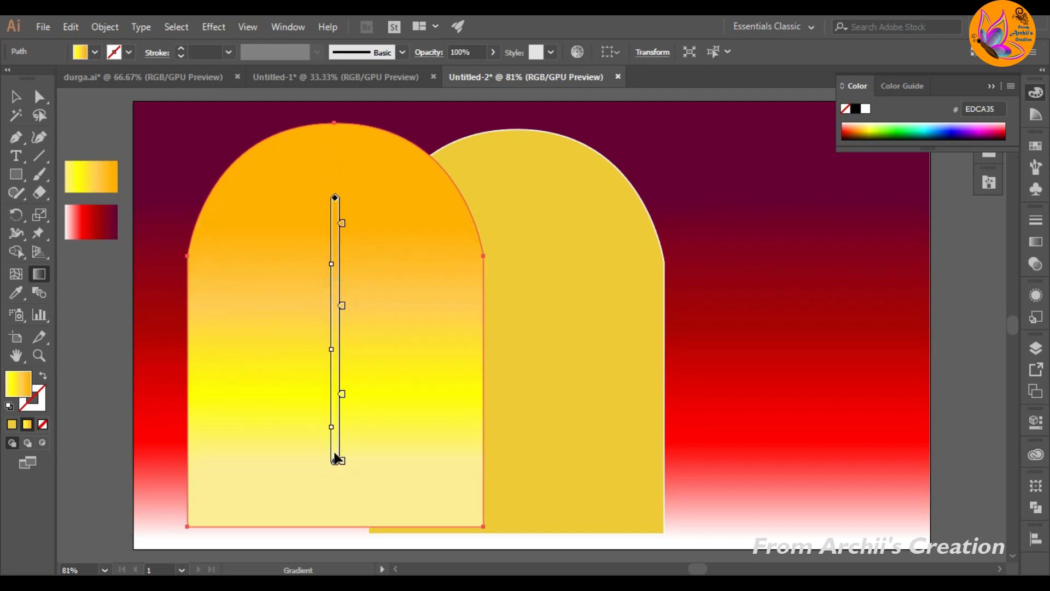
mouse_move(339, 457)
mouse_down()
mouse_move(335, 428)
mouse_move(335, 446)
mouse_up()
drag(336, 186, 335, 222)
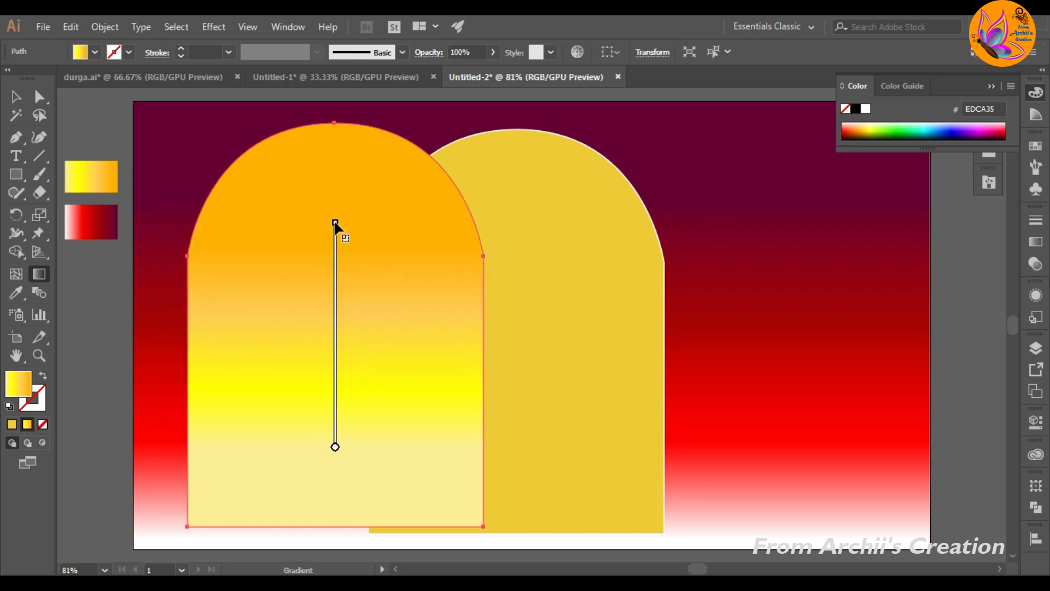
mouse_move(339, 445)
drag(335, 447, 333, 472)
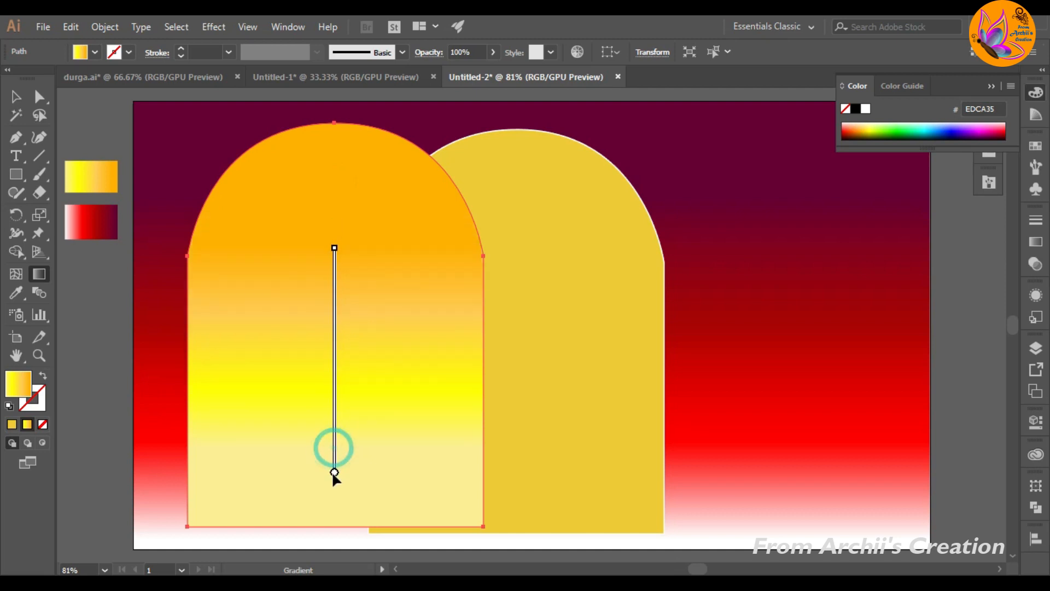
click(16, 98)
click(96, 309)
Step: Scale down the gradient arch and centre it inside the solid yellow arch, then remove the outer arch's stroke
click(192, 326)
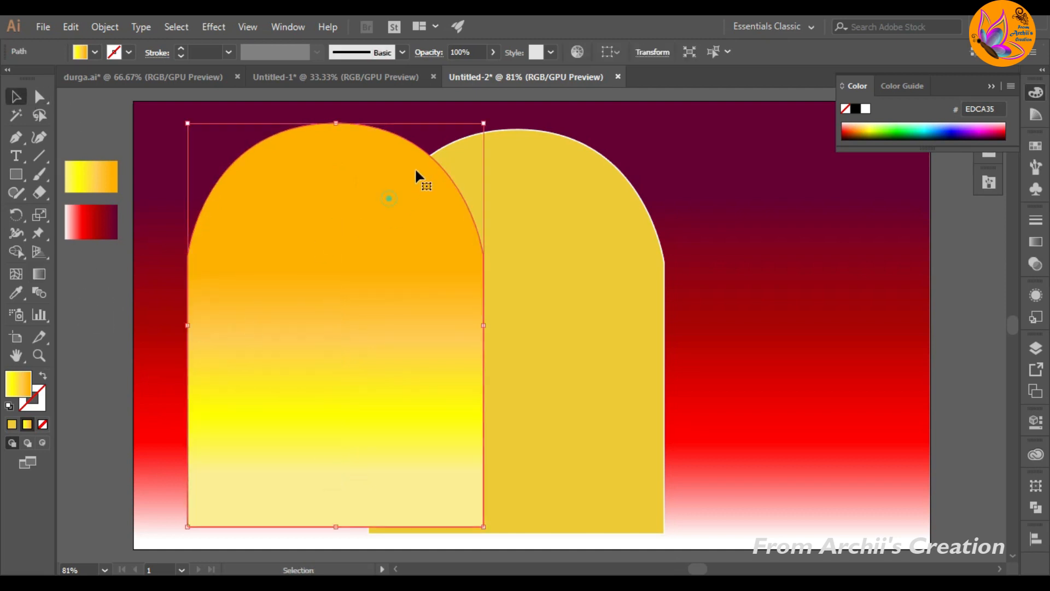
drag(482, 122, 456, 198)
drag(310, 364, 517, 343)
click(651, 259)
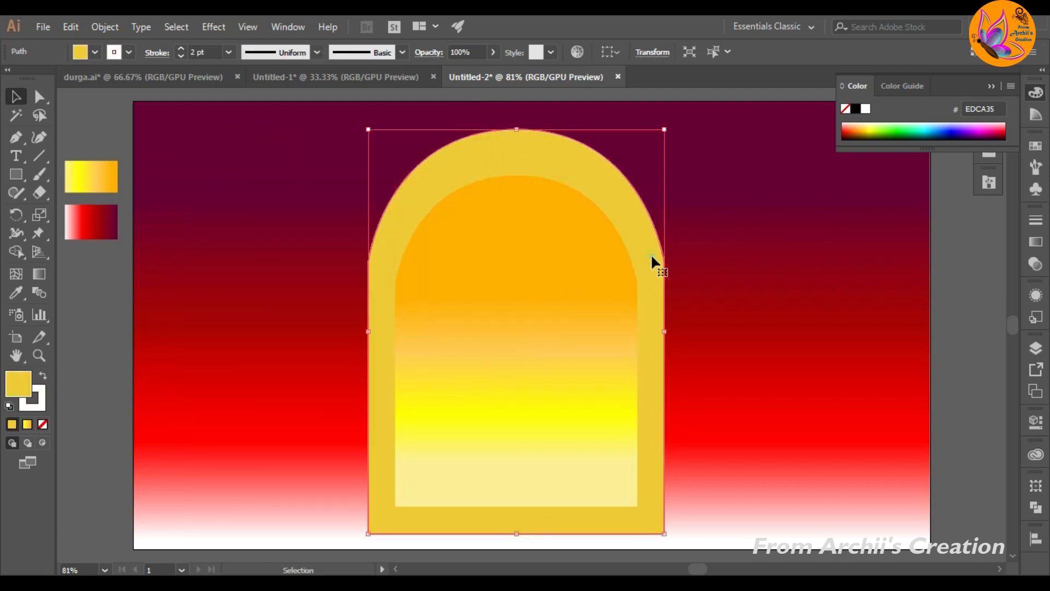
click(241, 405)
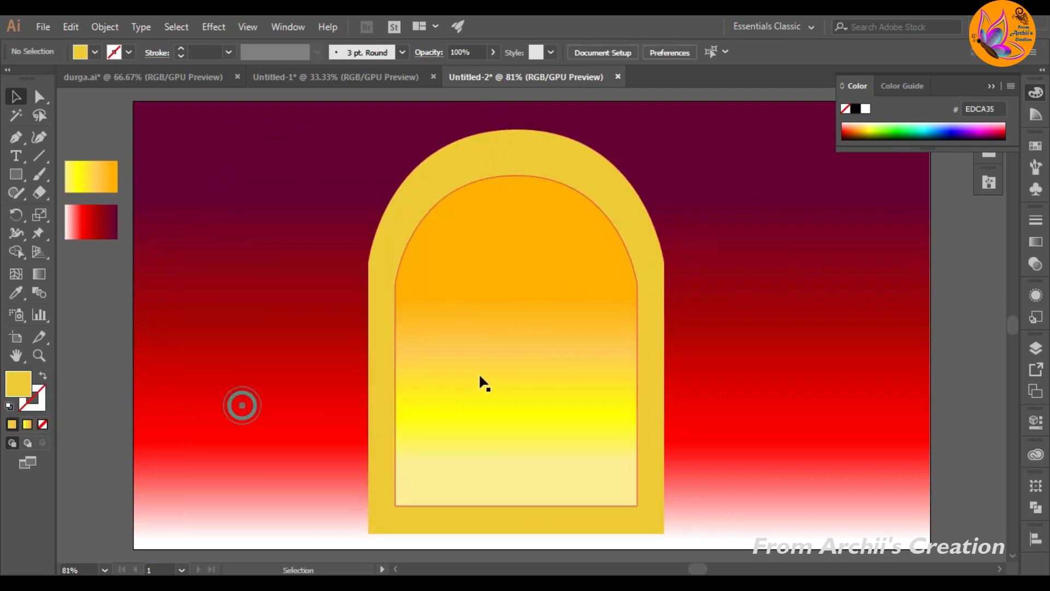
Step: Stretch the inner gradient arch in height and width about its centre to leave a thin, even border inside the outer arch
click(478, 373)
drag(517, 176, 517, 155)
drag(517, 506, 517, 510)
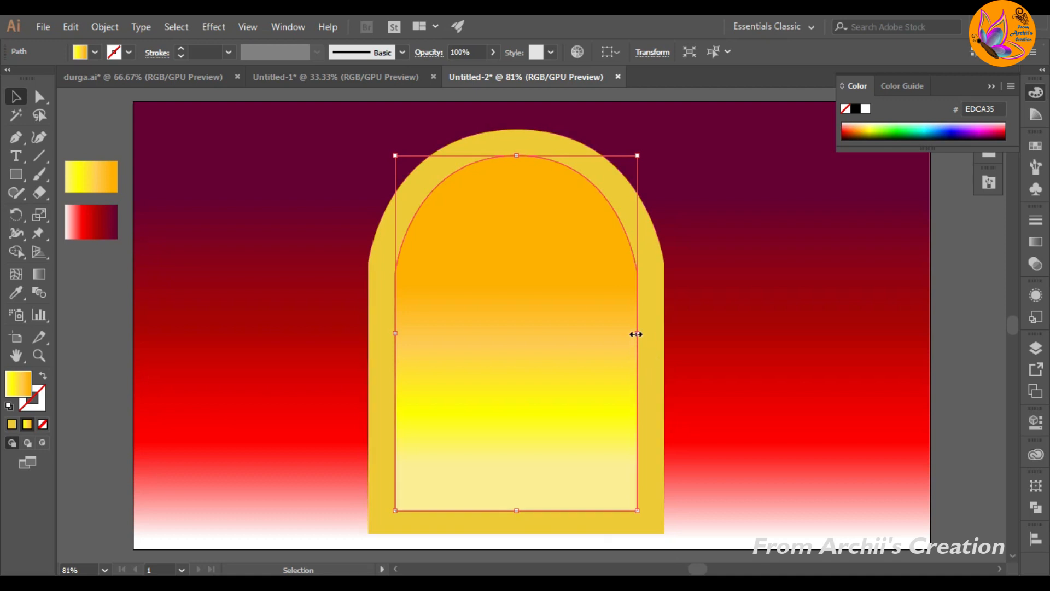
drag(637, 333, 643, 333)
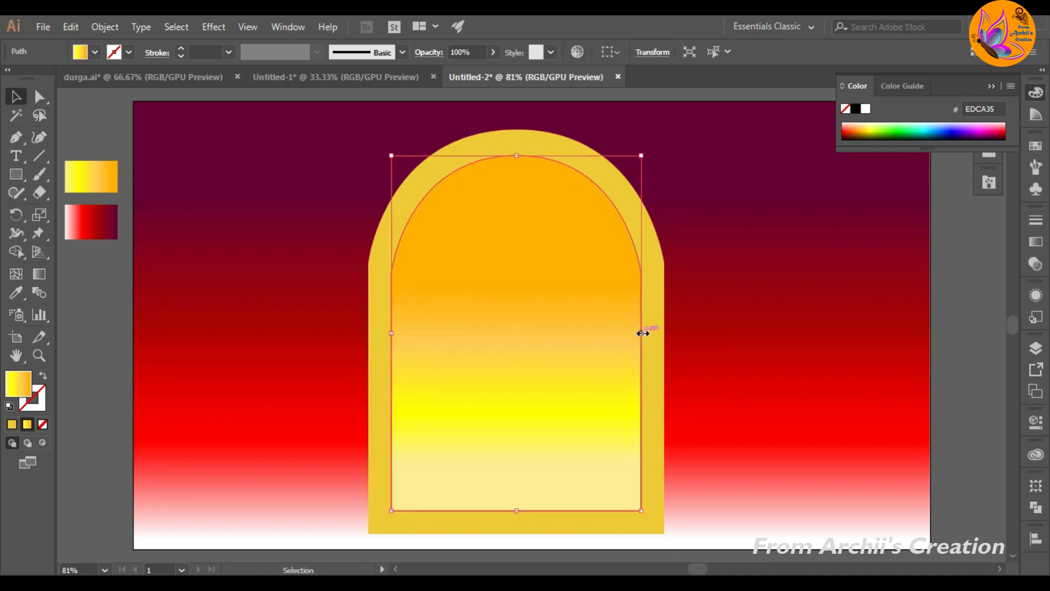
drag(519, 156, 518, 151)
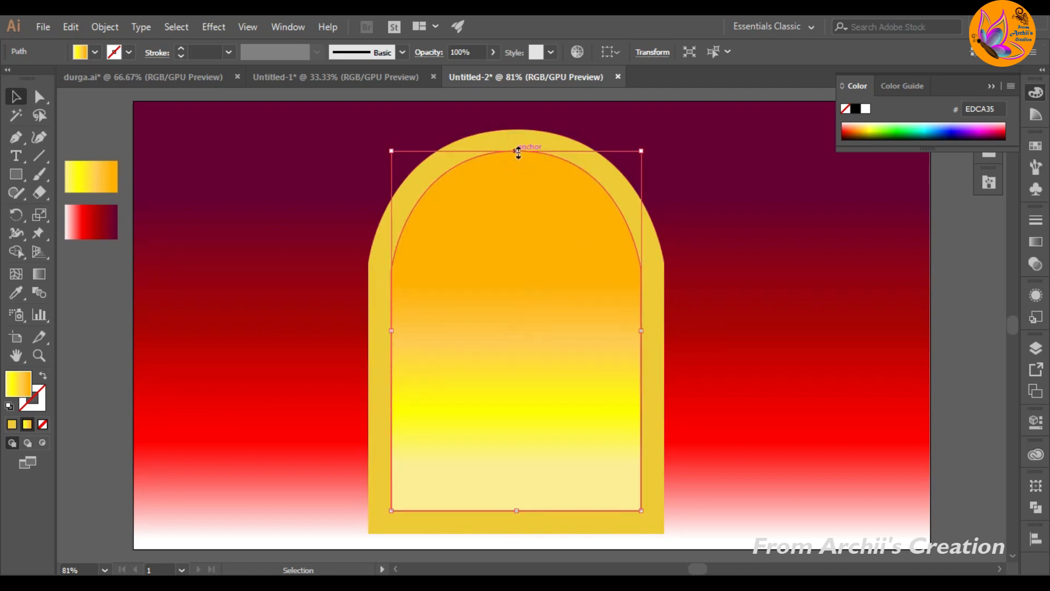
drag(644, 332, 648, 334)
key(a)
key(v)
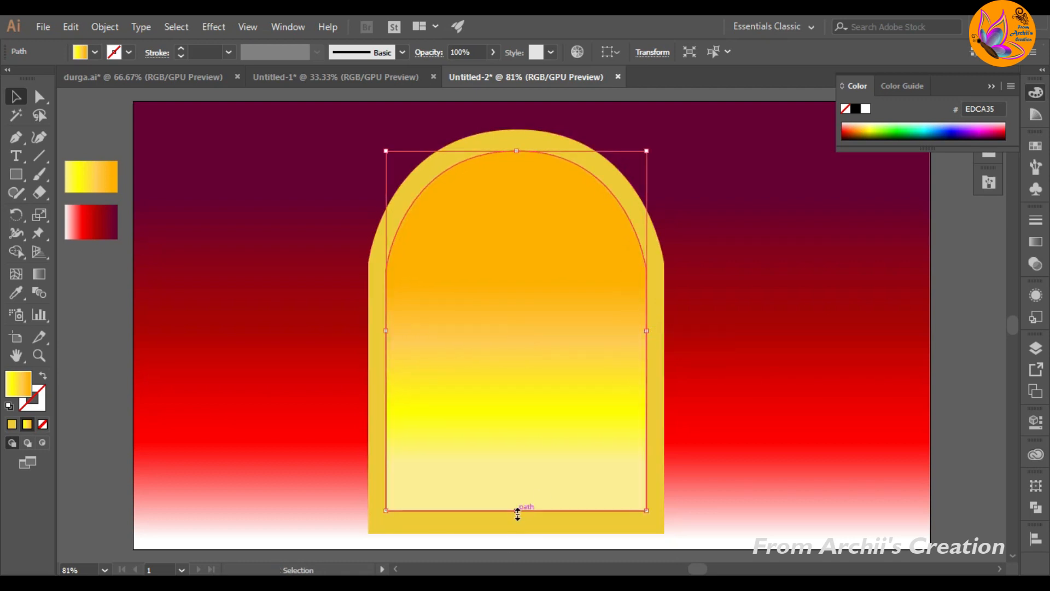
drag(517, 513, 518, 517)
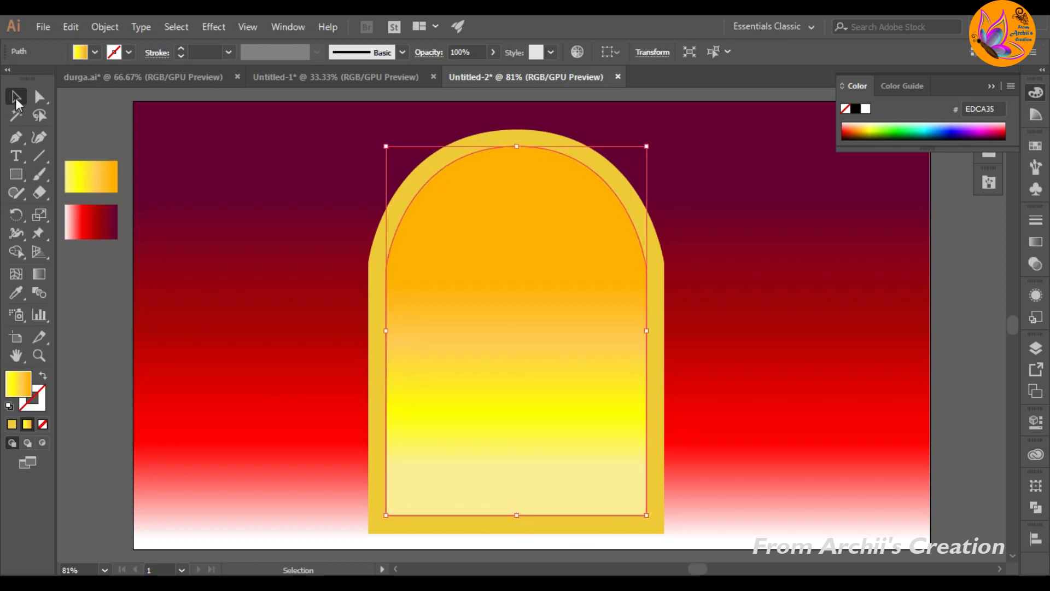
Step: Apply a black Multiply drop shadow to the inner arch with 75% opacity, 7 px X and Y offsets and 5 px blur
click(213, 27)
mouse_move(236, 202)
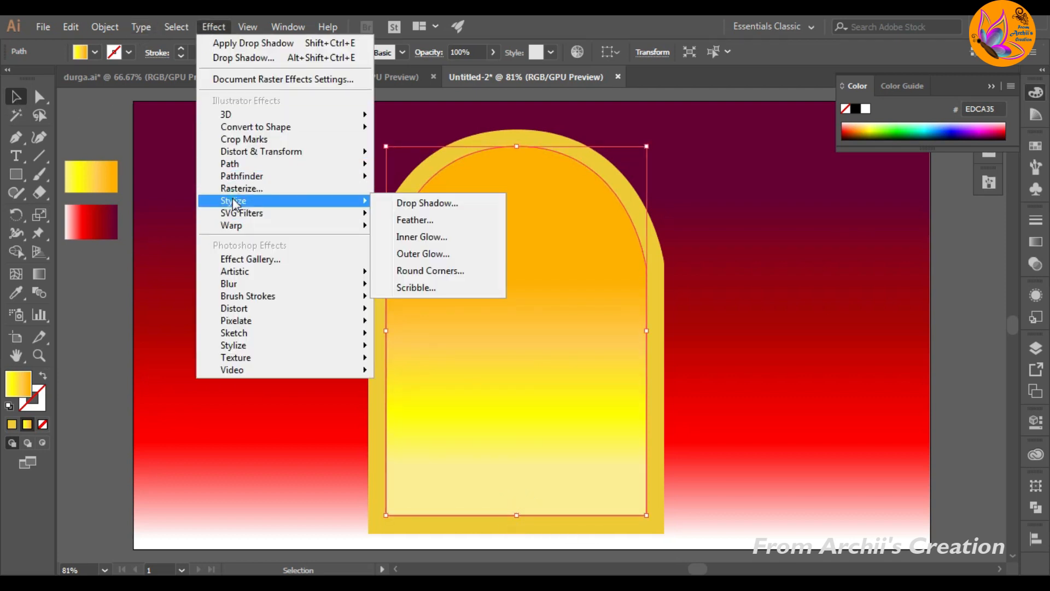
click(426, 204)
click(53, 482)
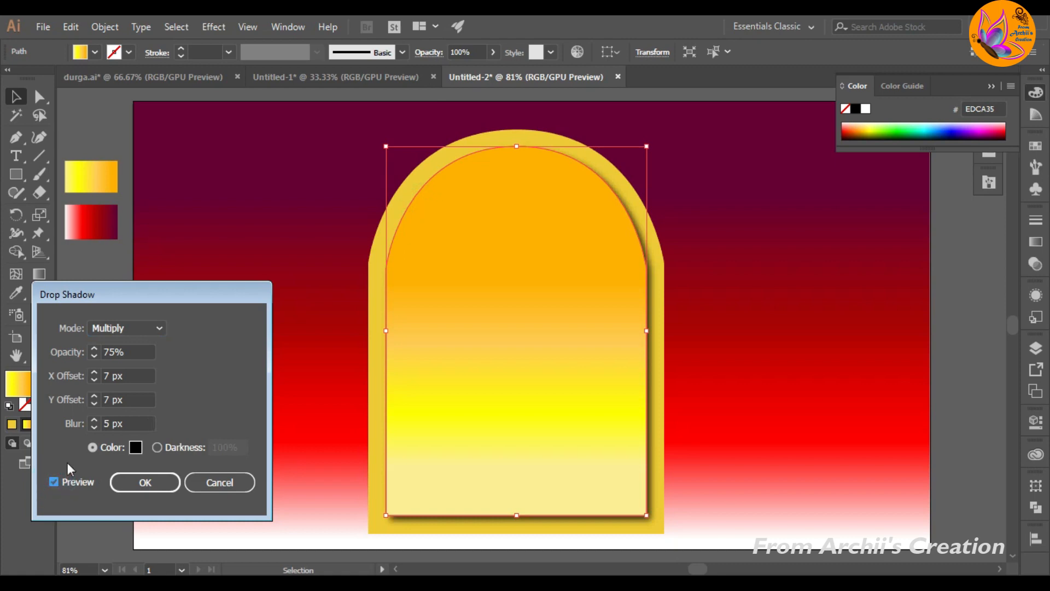
click(123, 484)
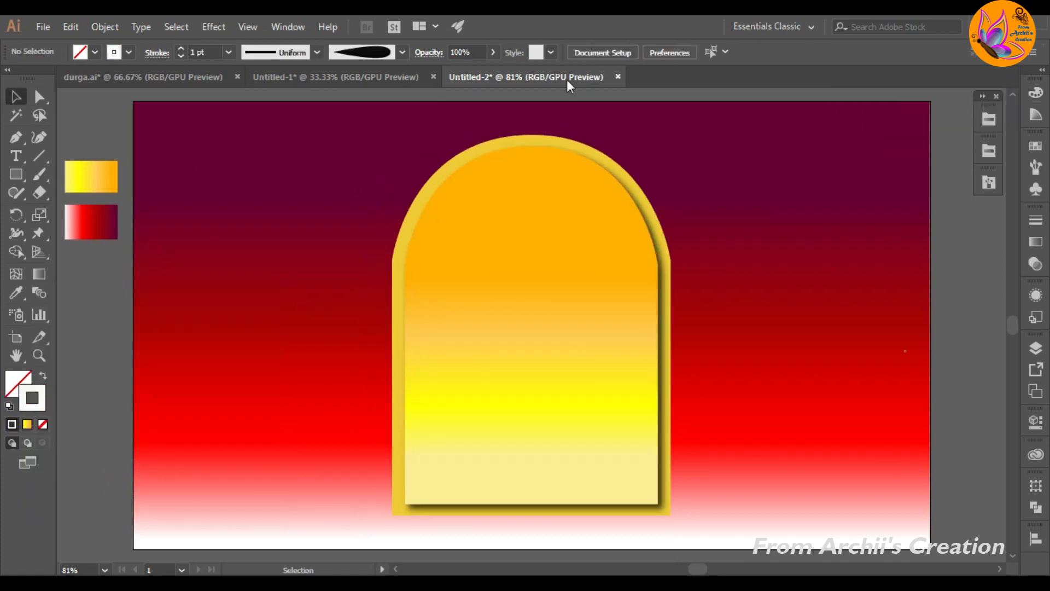
Step: Ungroup the two arches and place a copy of the solid yellow outer arch to their left
click(574, 144)
right_click(570, 140)
click(619, 270)
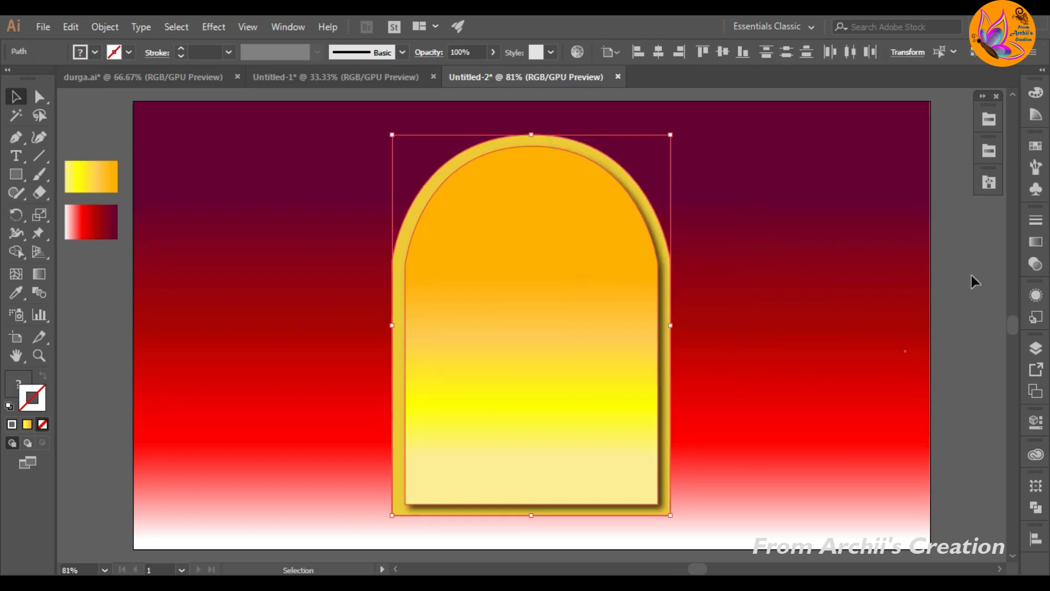
click(972, 275)
drag(649, 191, 371, 225)
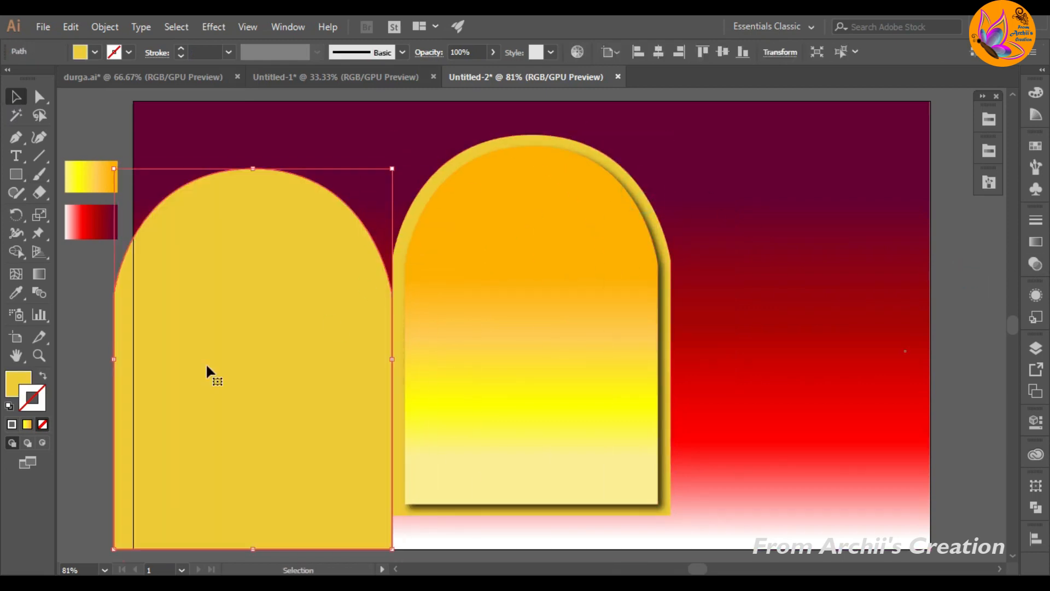
Step: Remove the copied arch's fill and give it a white (FCFCFC) stroke of 3 pt
click(16, 382)
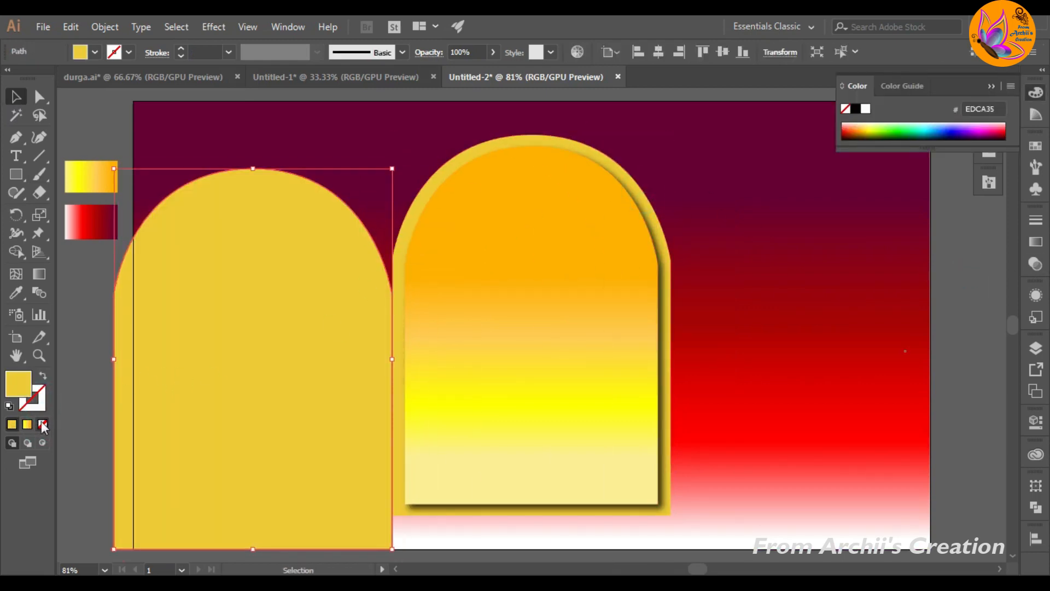
click(40, 421)
click(39, 403)
click(12, 424)
double_click(33, 398)
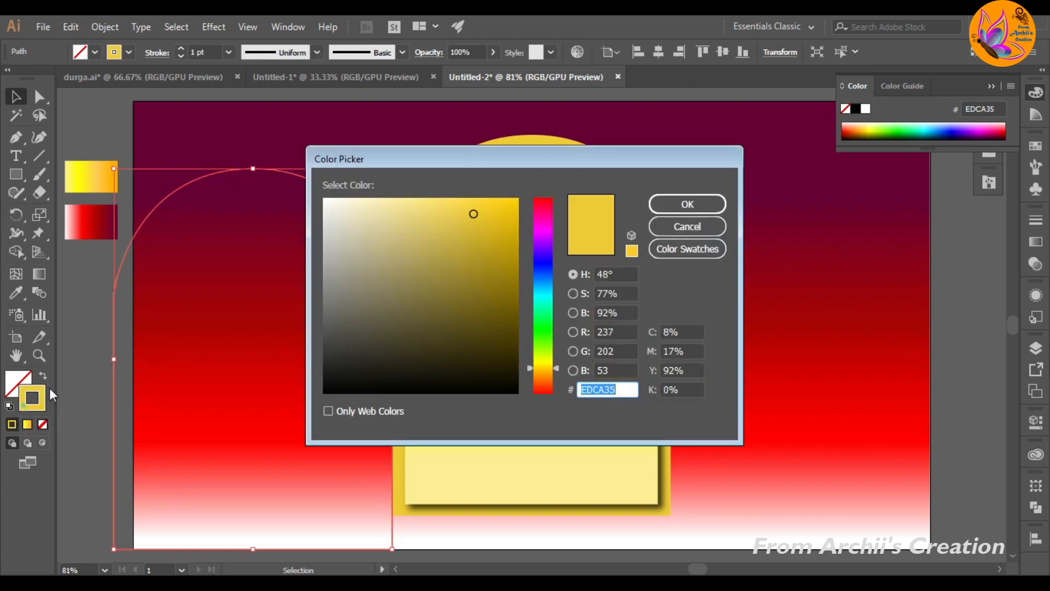
click(322, 198)
click(698, 203)
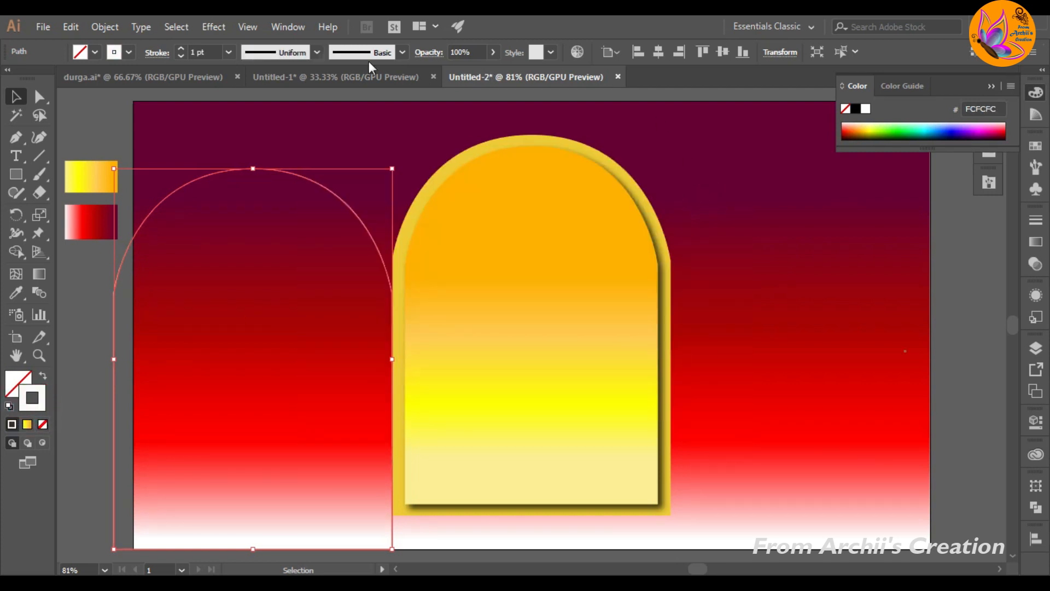
click(181, 49)
click(181, 49)
click(94, 117)
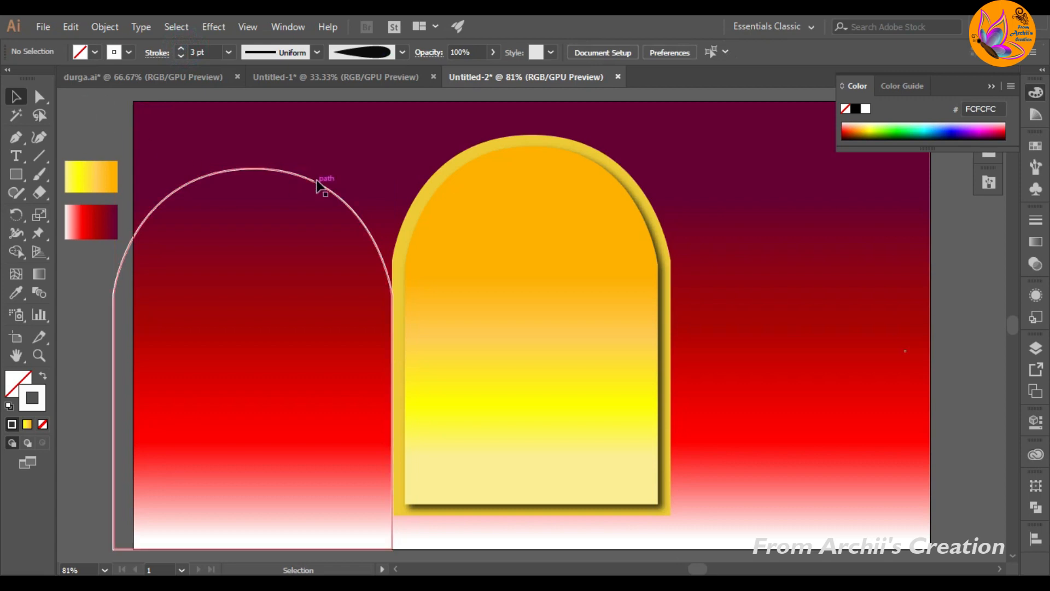
Step: Move the white arch outline over the golden arch, enlarge it slightly beyond the border on all sides and centre it
click(316, 182)
drag(316, 182, 599, 68)
click(723, 52)
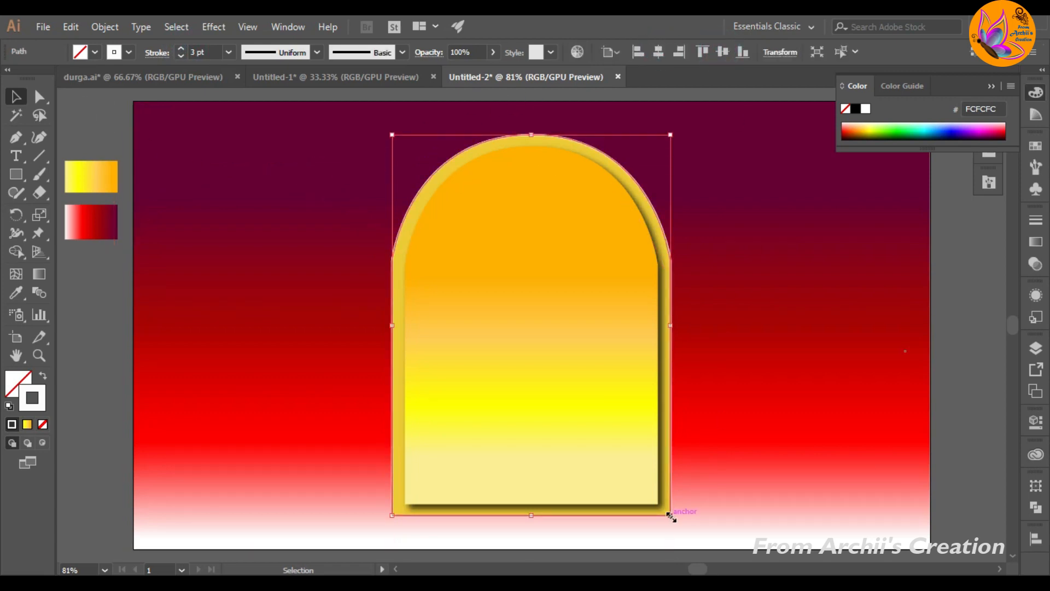
drag(671, 517, 680, 529)
drag(392, 134, 385, 124)
click(656, 53)
click(723, 52)
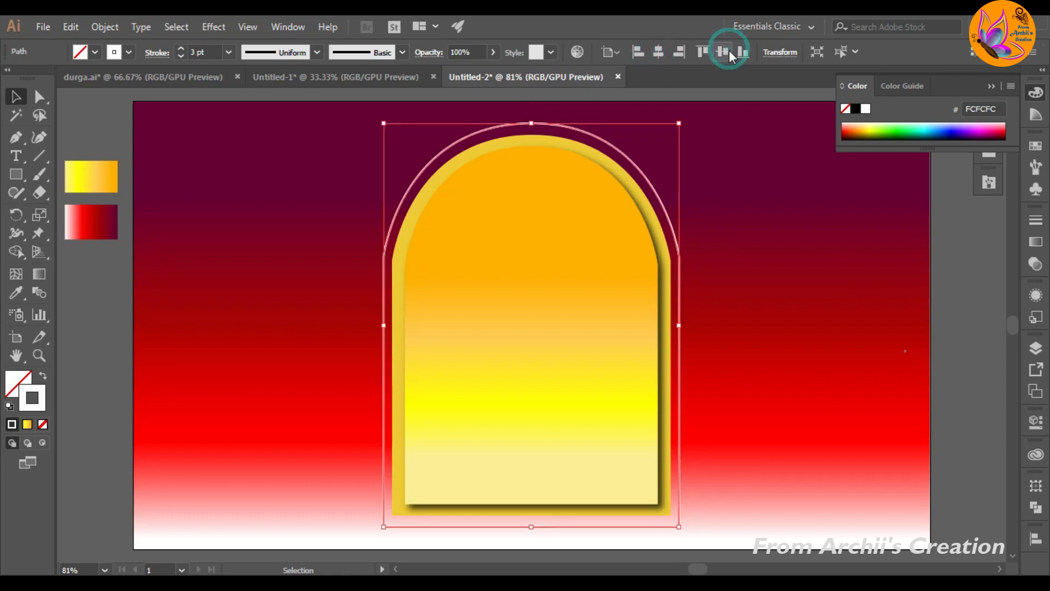
Step: Reduce the white outline's stroke to 2 pt, shrink it slightly and re-centre it horizontally around the golden arch
click(181, 56)
click(181, 56)
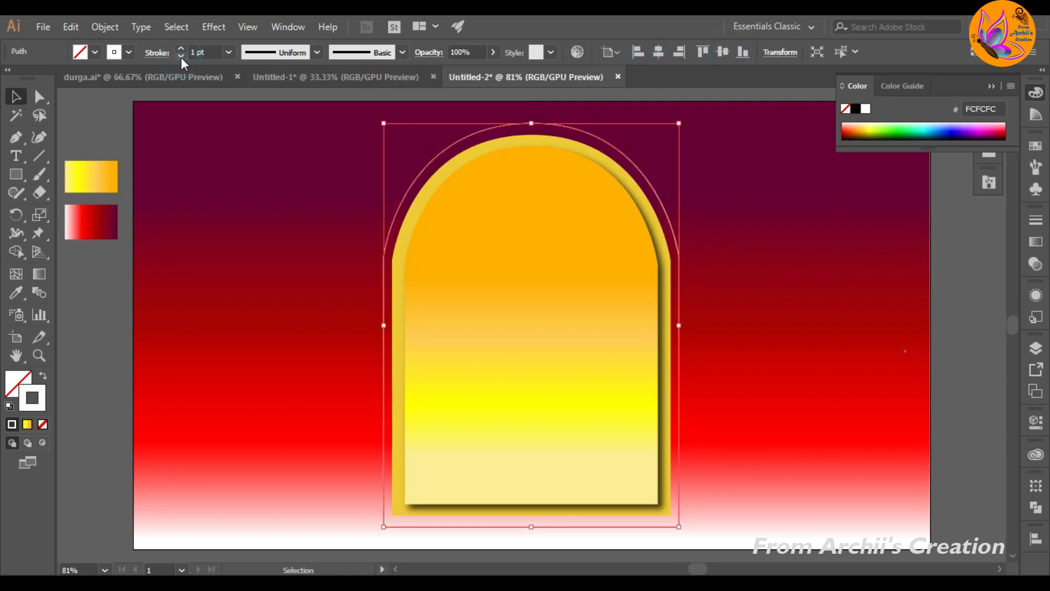
click(181, 48)
drag(679, 123, 678, 129)
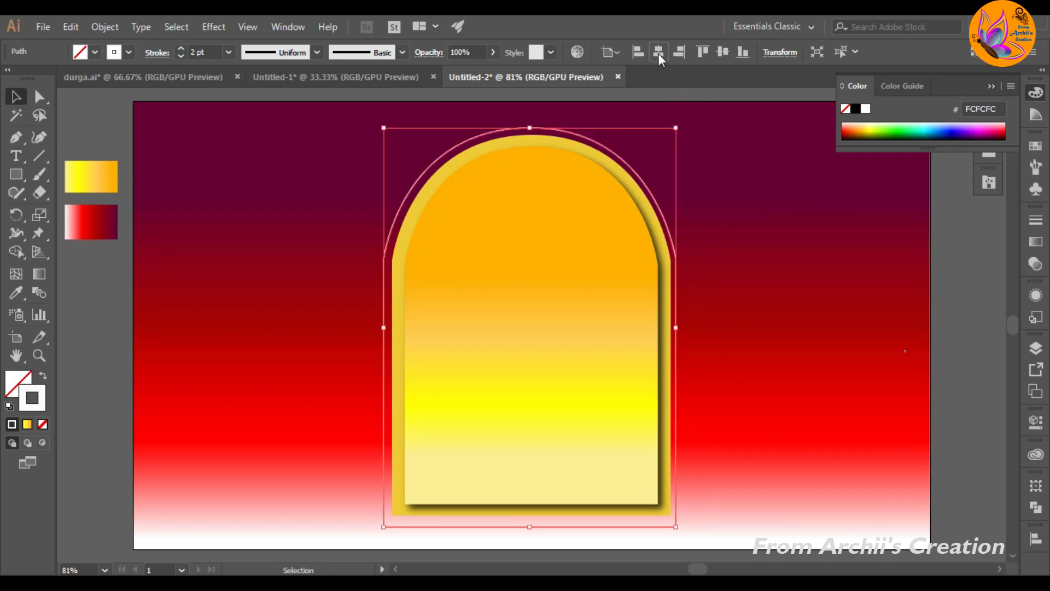
click(660, 54)
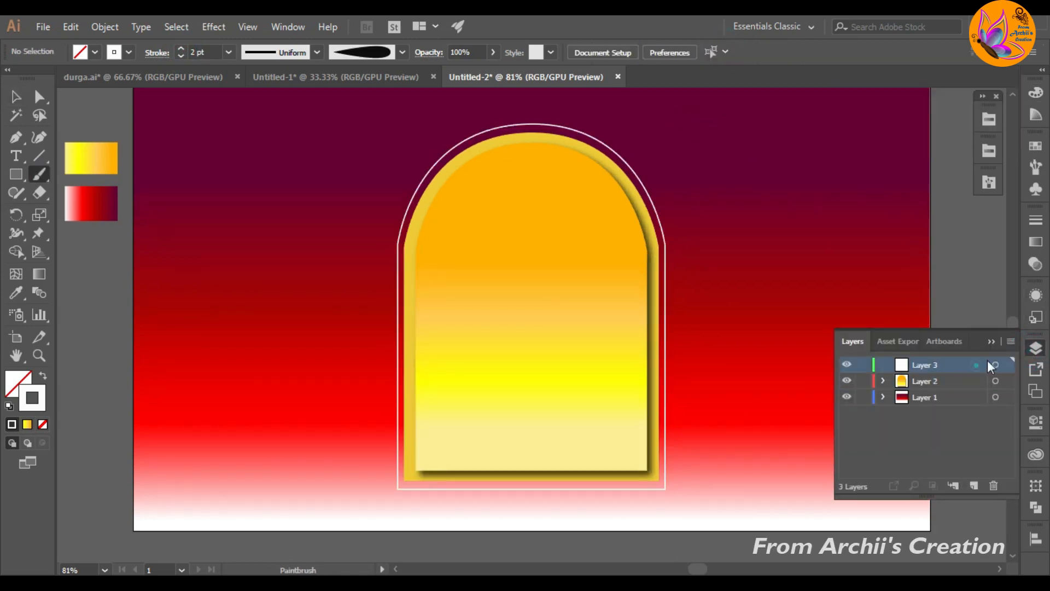
Step: On Layer 3, paint a white 0.75 pt spiral starting from the top centre of the arch outline with the tapered brush
click(992, 340)
scroll(567, 210, up, 7)
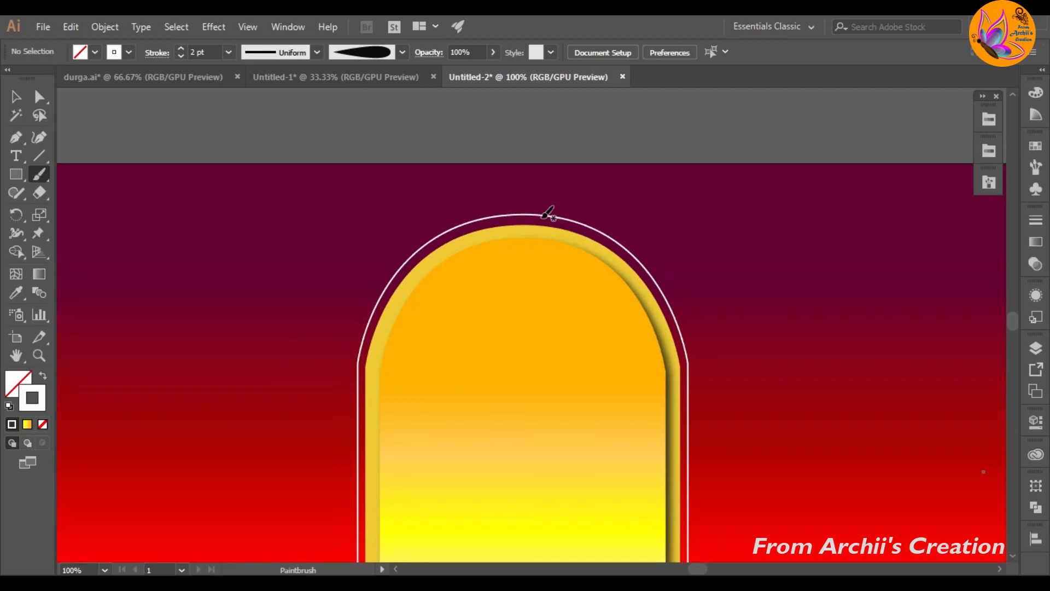
scroll(548, 213, up, 3)
scroll(549, 244, down, 3)
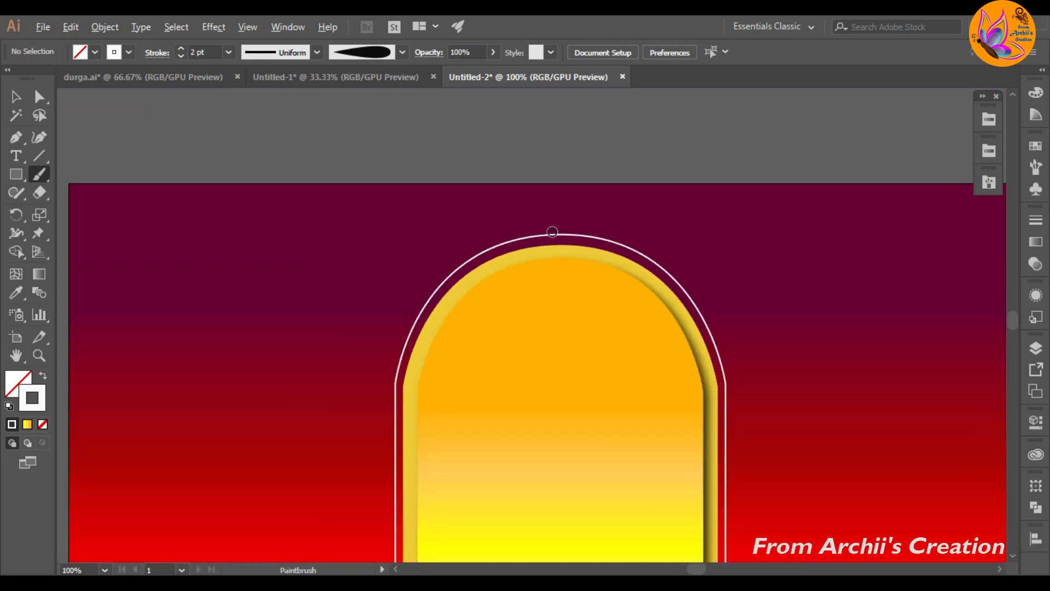
scroll(552, 232, up, 4)
drag(564, 288, 524, 260)
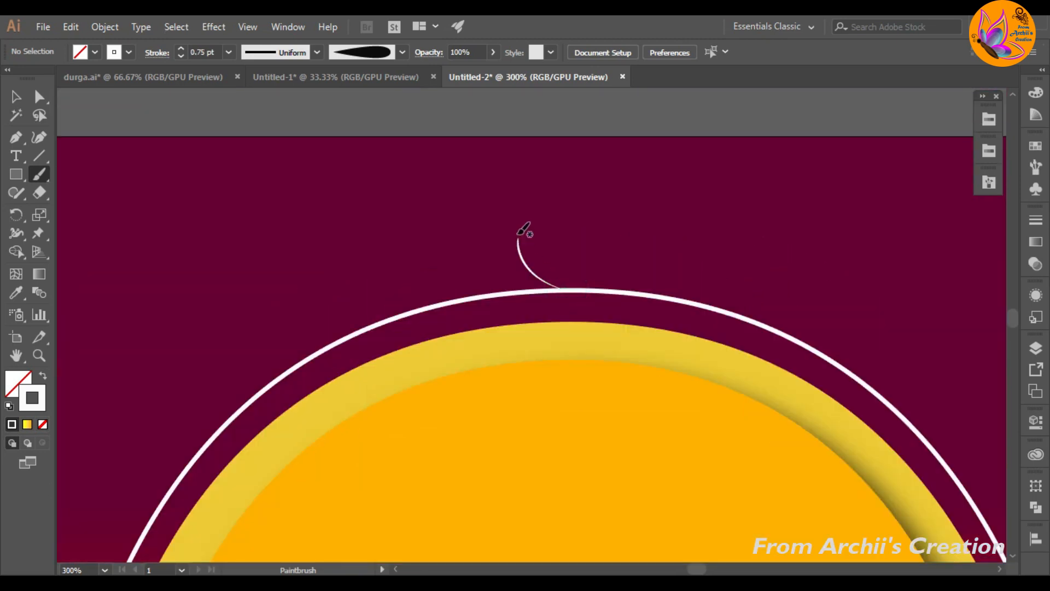
key(ctrl+z)
mouse_move(568, 288)
mouse_down()
mouse_move(537, 280)
mouse_move(523, 232)
mouse_up()
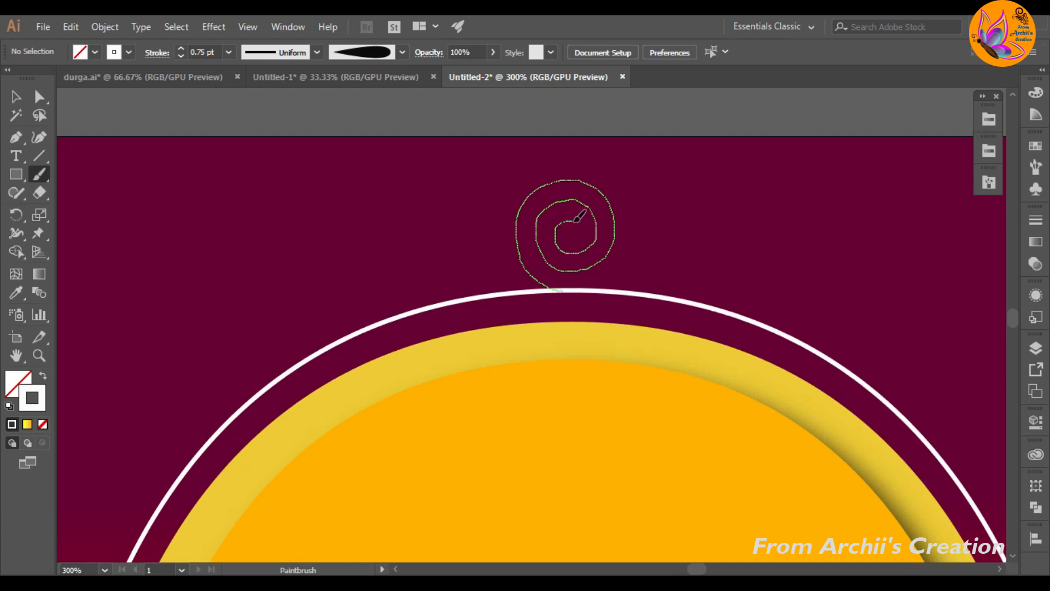
drag(578, 233, 577, 235)
key(v)
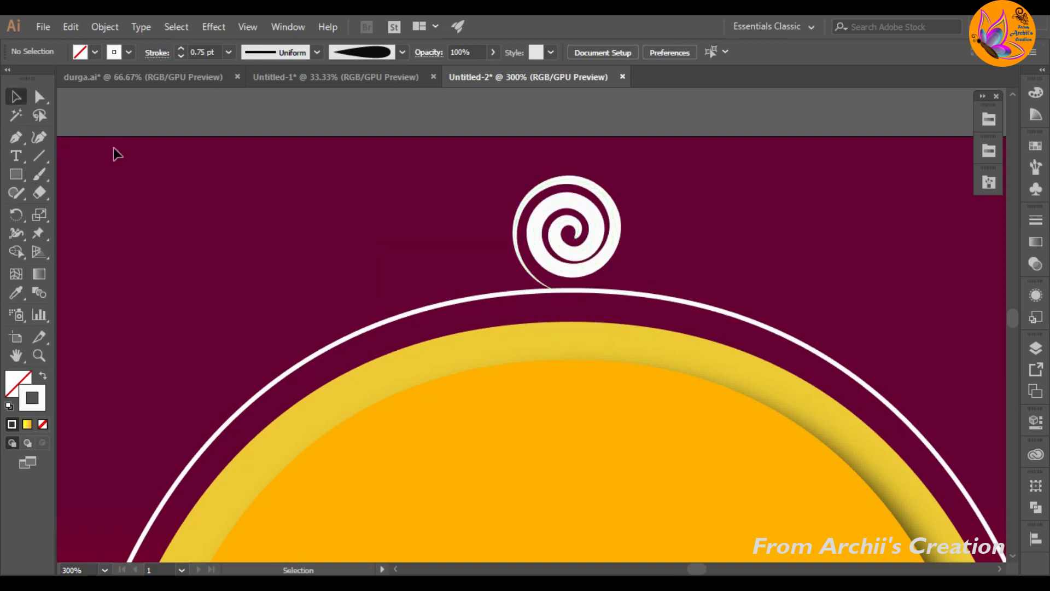
Step: Thin the painted spiral's stroke to 0.5 pt
click(574, 274)
click(183, 55)
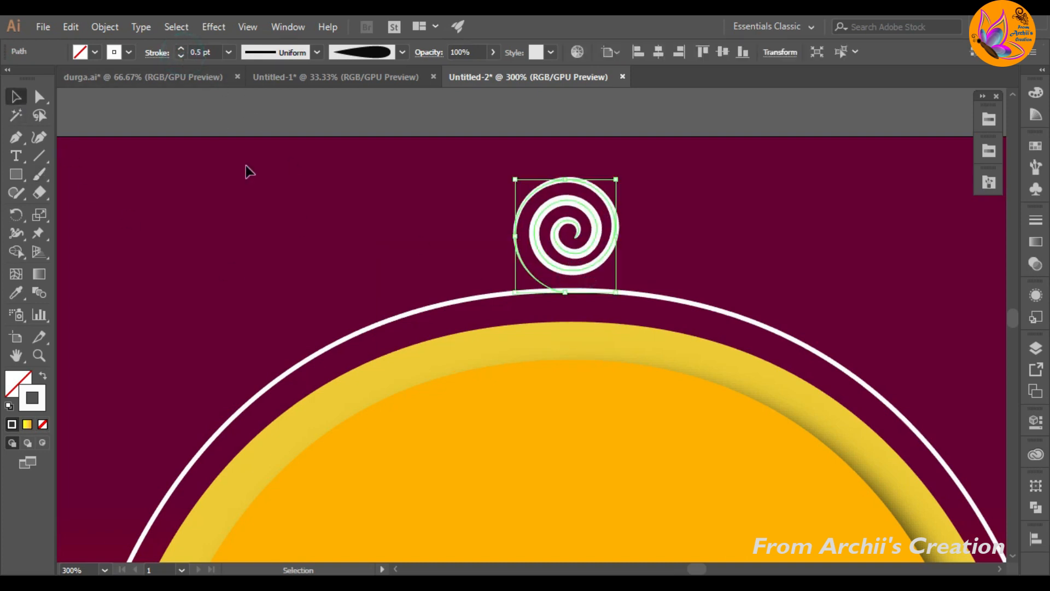
click(326, 235)
Step: Choose the brush with a thick start and pointed end from Archiis brush 2 and paint four petals along the spiral's left side
key(b)
click(989, 182)
click(876, 387)
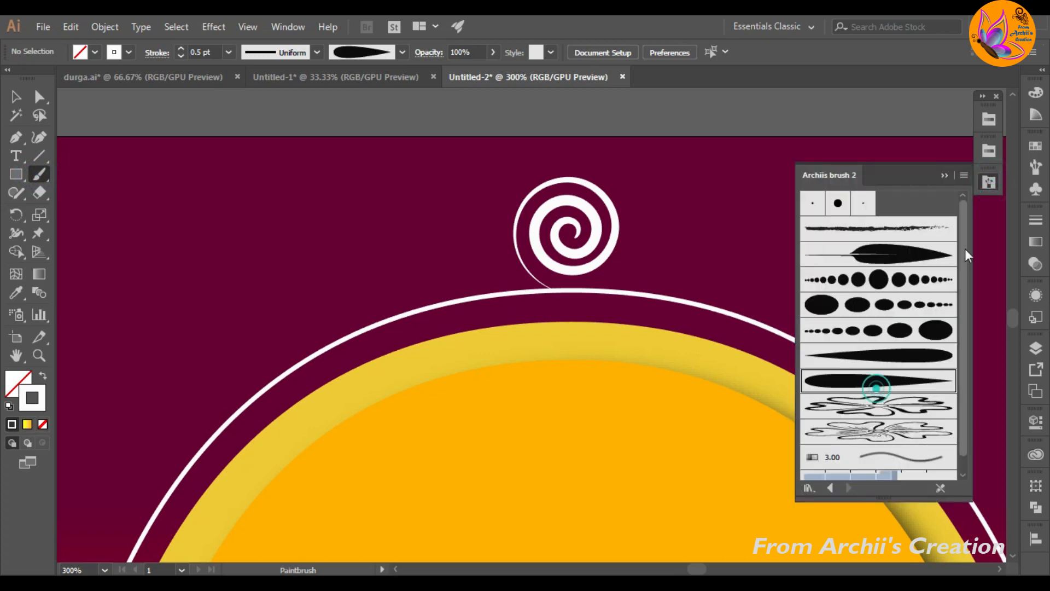
click(945, 175)
mouse_move(530, 276)
mouse_down()
mouse_move(477, 264)
mouse_move(526, 278)
mouse_up()
key(ctrl+z)
drag(464, 242, 517, 260)
drag(471, 211, 506, 238)
drag(479, 184, 514, 217)
key(ctrl+z)
drag(484, 176, 519, 215)
Step: Paint two more petals above the existing four, continuing the fan around the spiral's upper left
scroll(519, 164, up, 2)
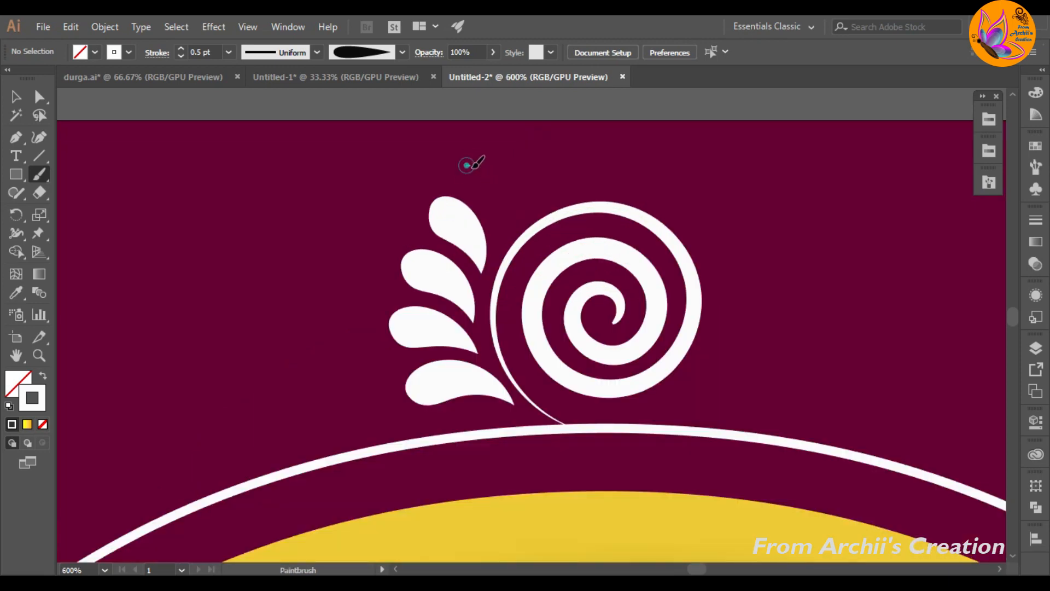
mouse_move(467, 164)
mouse_down()
mouse_move(496, 201)
mouse_move(499, 236)
mouse_up()
key(ctrl+z)
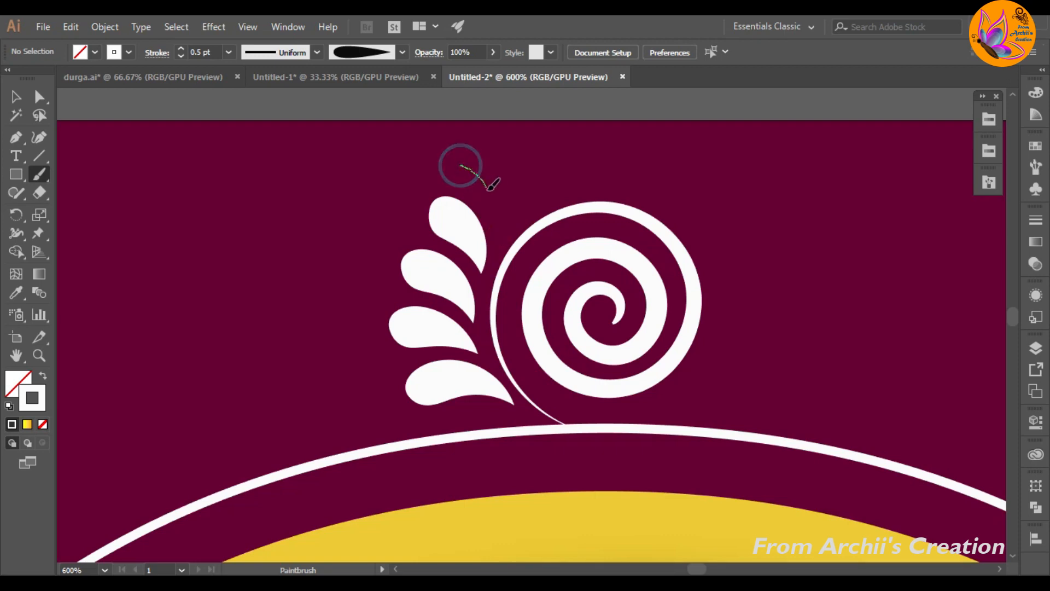
mouse_move(463, 165)
mouse_down()
mouse_move(499, 218)
mouse_move(498, 244)
mouse_up()
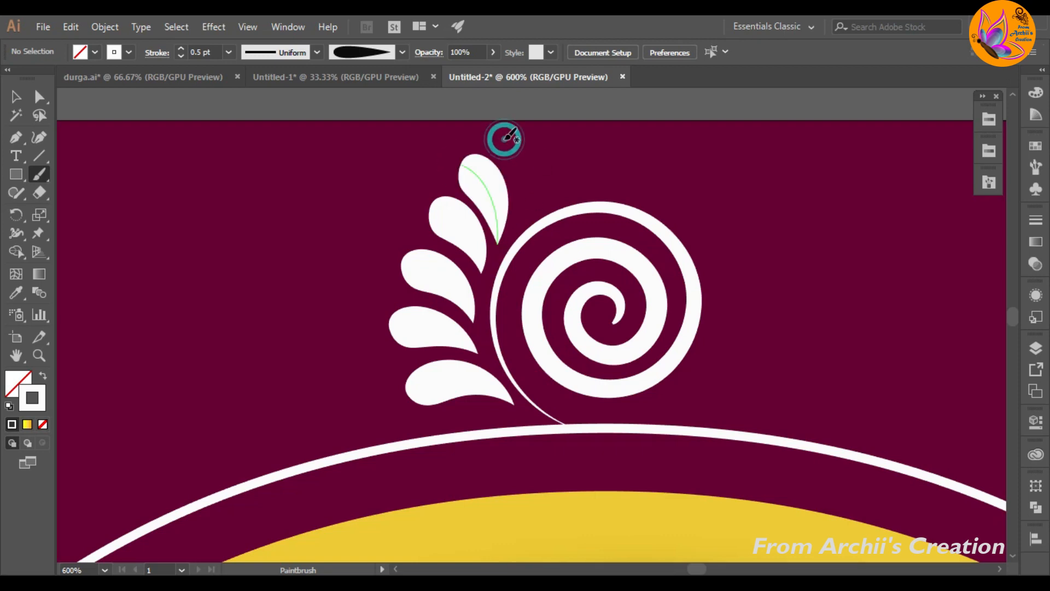
mouse_move(514, 136)
mouse_down()
mouse_move(529, 170)
mouse_move(524, 214)
mouse_up()
key(ctrl+z)
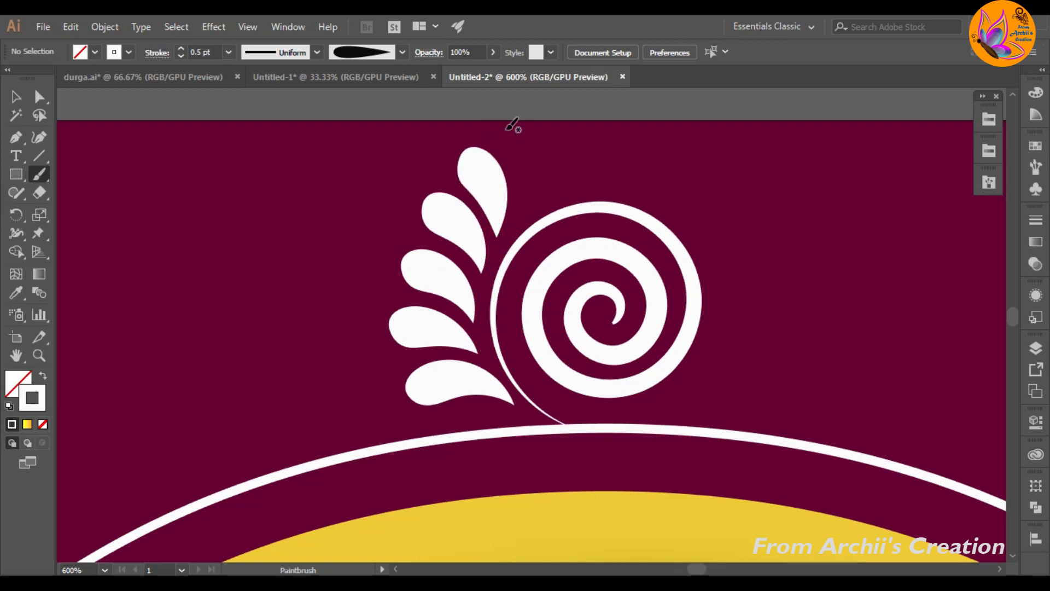
mouse_move(506, 129)
mouse_down()
mouse_move(529, 190)
mouse_move(521, 217)
mouse_up()
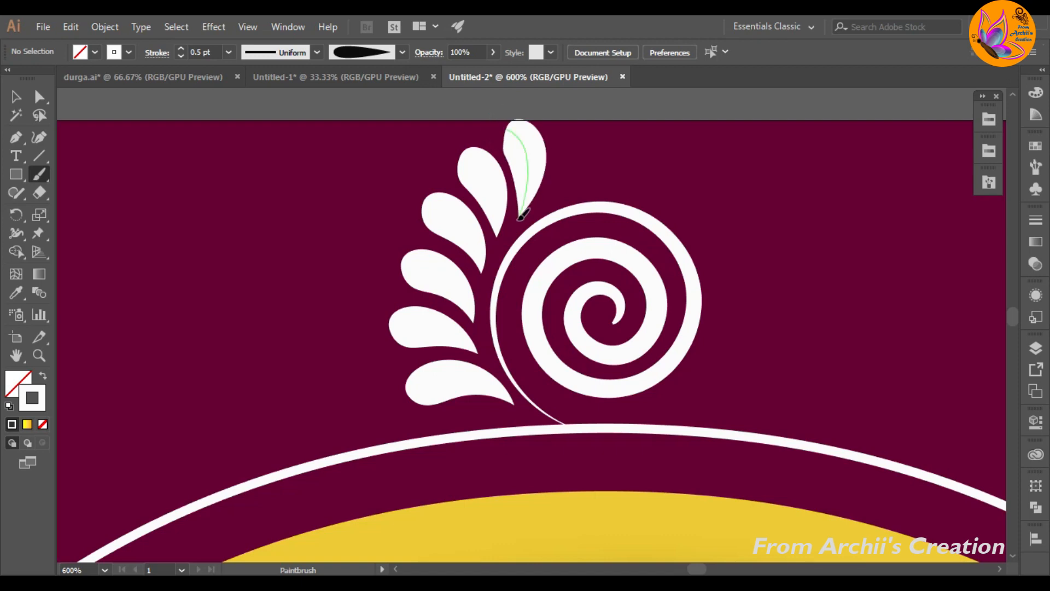
Step: Select all six petals beside the spiral and group them
key(v)
click(462, 383)
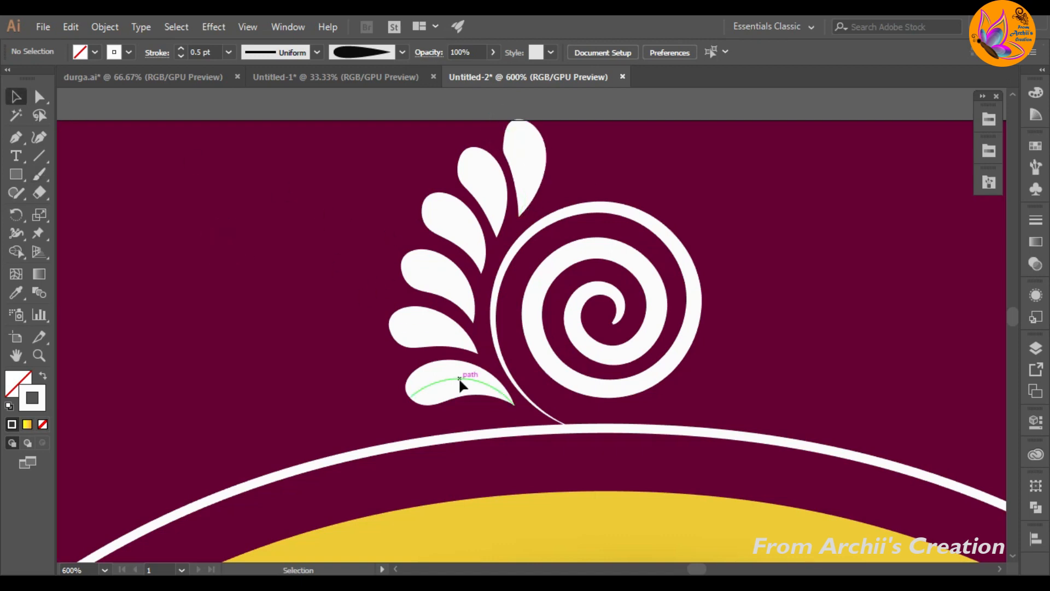
shift+click(435, 324)
shift+click(448, 276)
shift+click(467, 228)
shift+click(488, 187)
shift+click(526, 161)
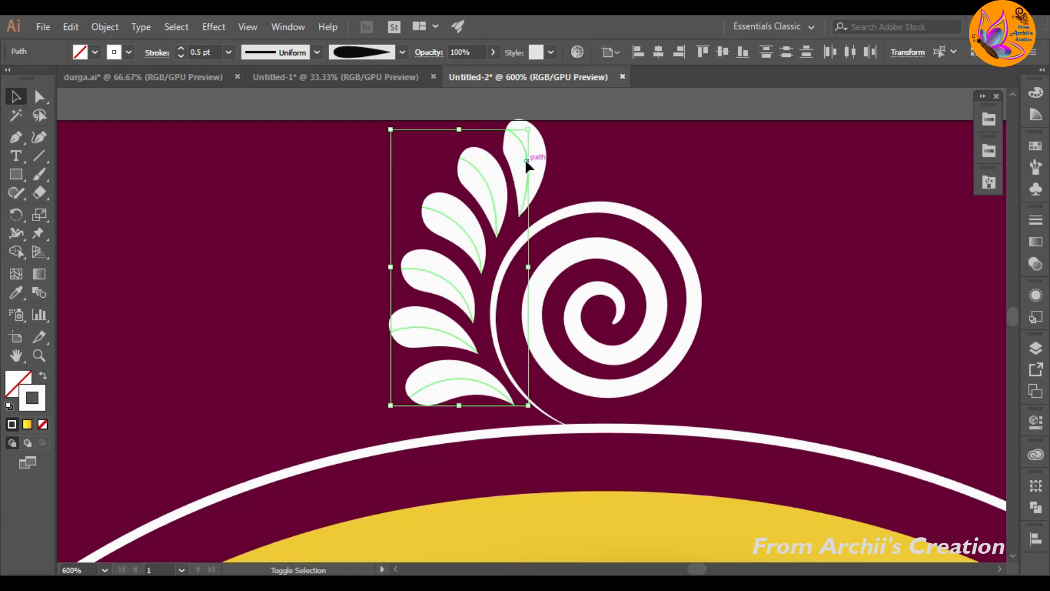
key(ctrl+g)
Step: Create a copy of the petal group reflected across the vertical axis
right_click(457, 236)
mouse_move(519, 413)
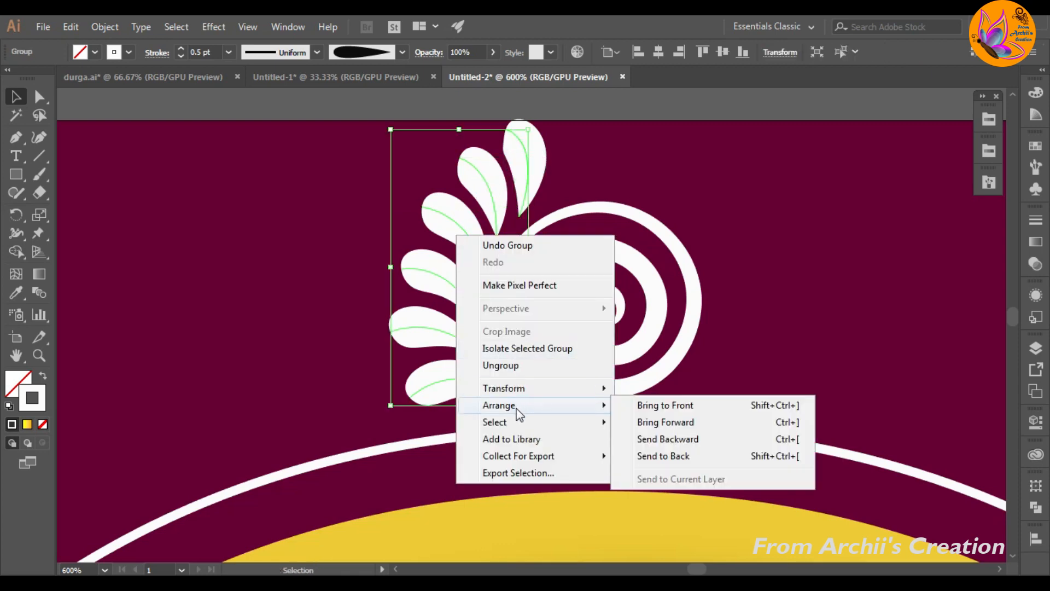
mouse_move(514, 391)
click(661, 440)
click(478, 397)
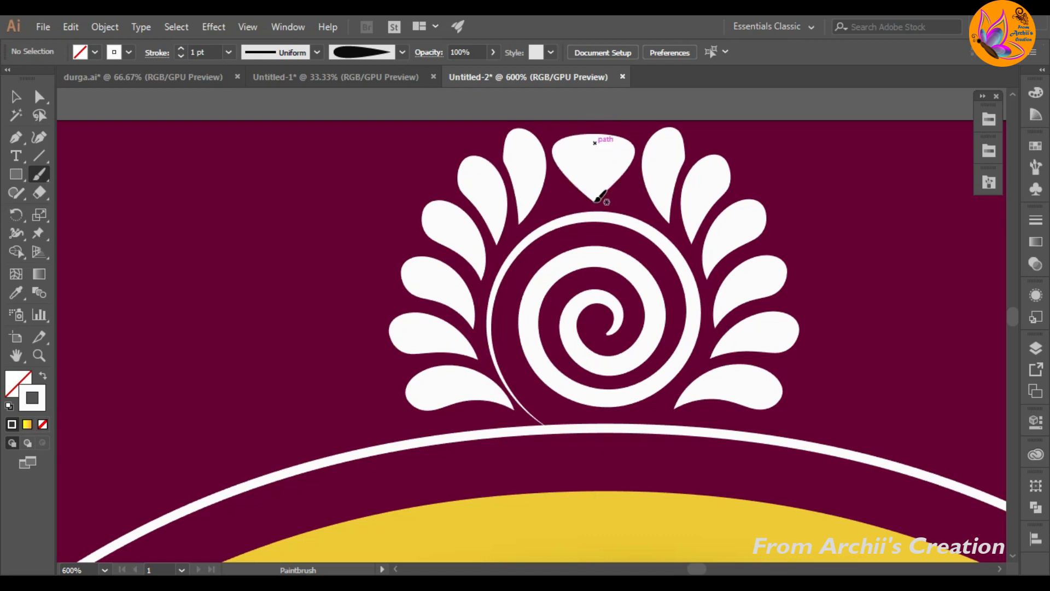
Step: Narrow the centre petal above the spiral to a 0.5 pt stroke and stretch it slightly taller
key(v)
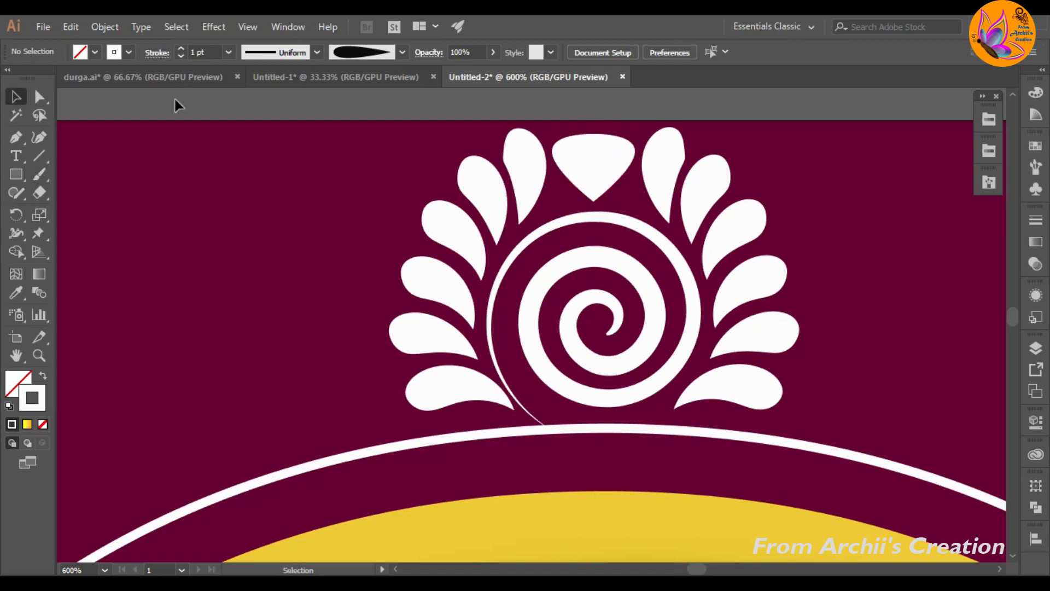
click(607, 162)
click(180, 56)
click(181, 56)
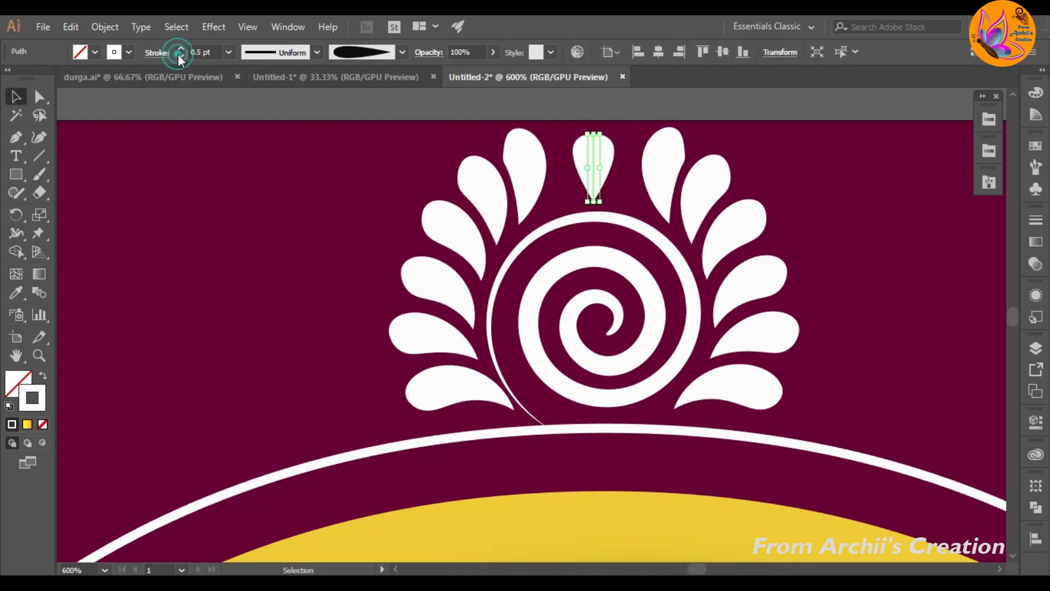
drag(597, 131, 594, 121)
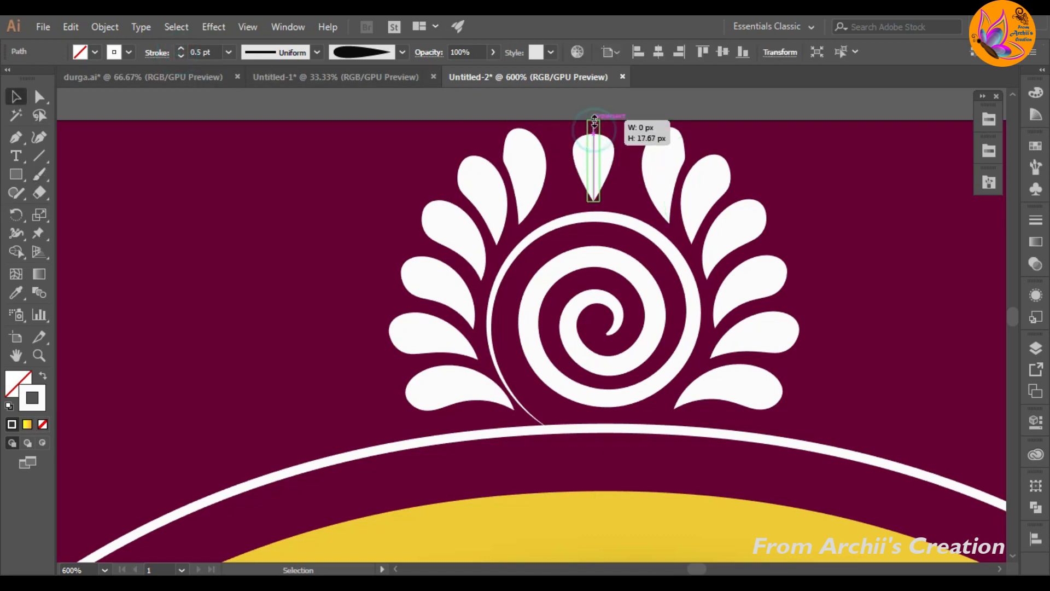
click(556, 169)
click(604, 188)
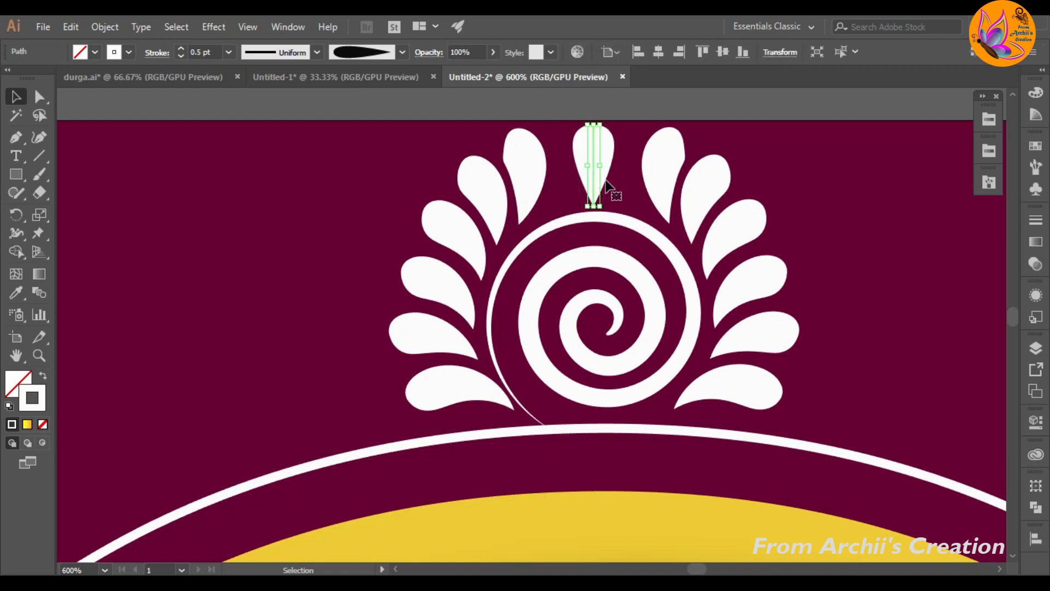
click(352, 204)
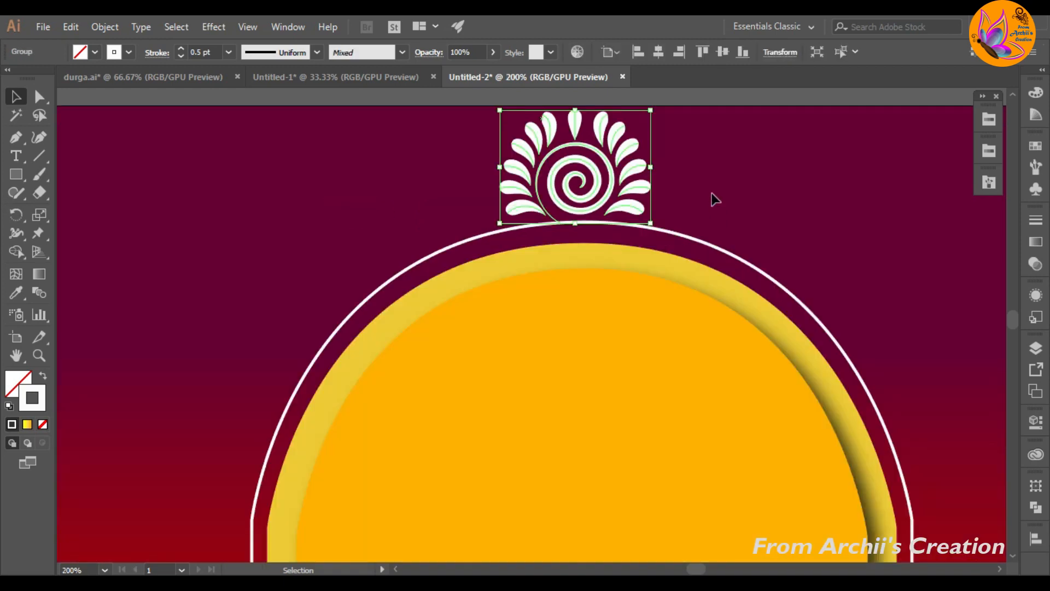
Step: Place a copy of the spiral-and-petal motif to the right of the original and rotate it clockwise to follow the arch outline
click(713, 197)
scroll(713, 196, down, 2)
drag(678, 189, 766, 200)
drag(770, 155, 779, 181)
drag(739, 208, 729, 208)
click(821, 199)
click(820, 230)
scroll(725, 251, up, 1)
Step: Create a copy of the rotated right-hand motif reflected across the vertical axis
right_click(726, 247)
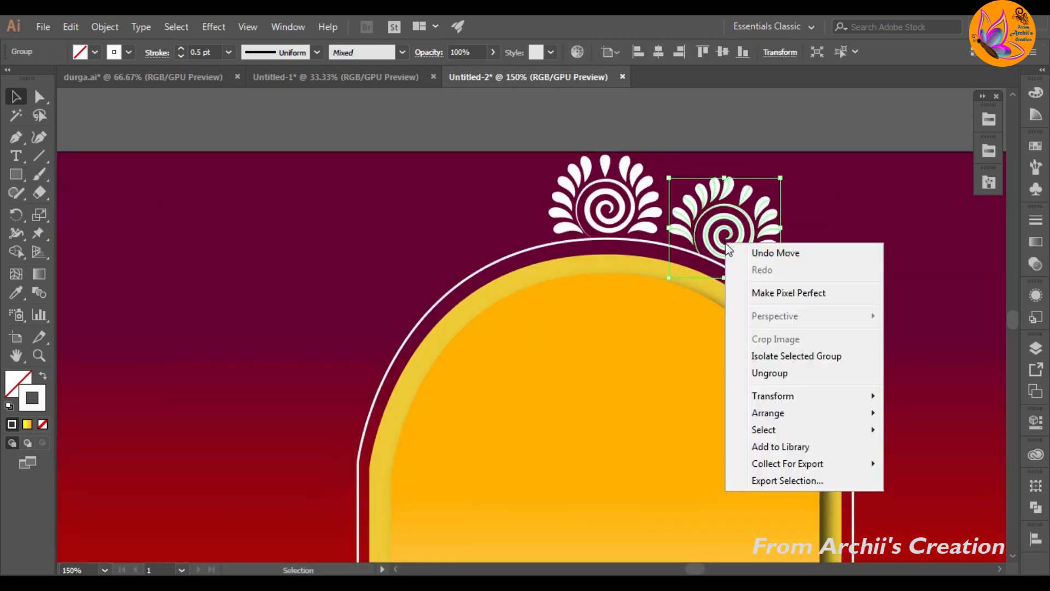
click(772, 396)
click(553, 437)
click(463, 397)
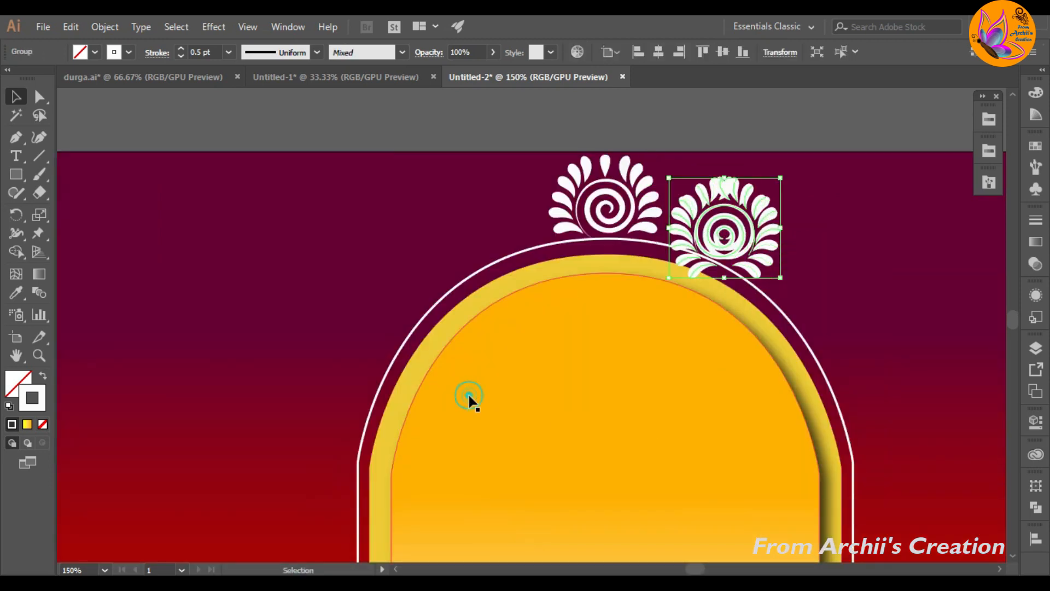
Step: Shift the mirrored motif horizontally to the left side of the central motif, opposite the right-hand one
key(shift+Left)
key(shift+Left)
key(shift+Left)
key(shift+Left)
key(shift+Left)
key(shift+Left)
key(shift+Left)
key(shift+Left)
key(shift+Left)
key(shift+Left)
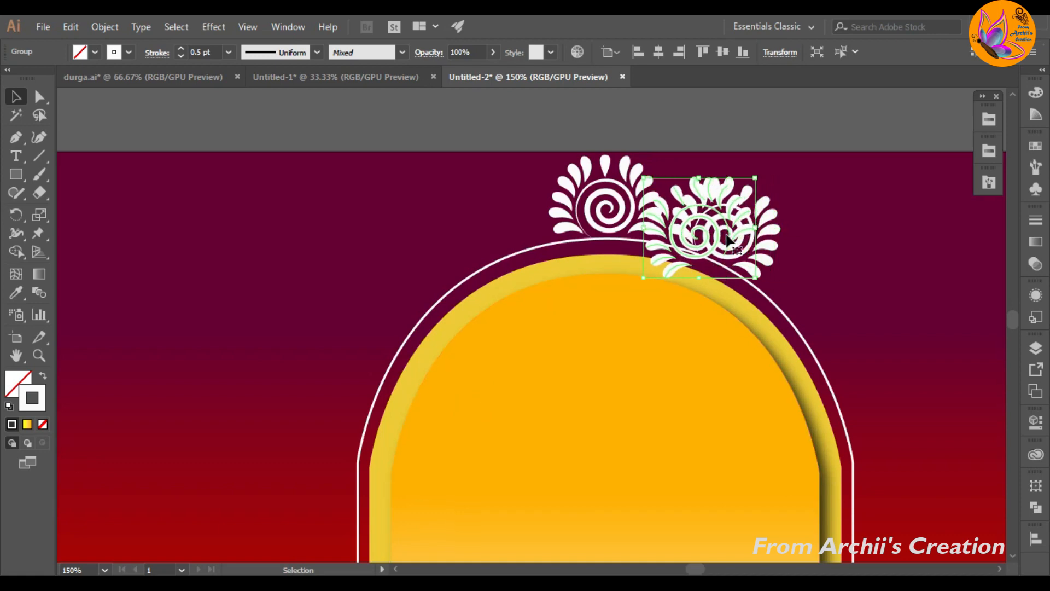
key(shift+Left)
key(shift+Left)
key(shift+Left)
key(shift+Left)
key(shift+Left)
key(shift+Left)
key(shift+Left)
key(shift+Left)
key(shift+Left)
key(shift+Left)
key(shift+Left)
key(shift+Left)
key(shift+Left)
key(shift+Left)
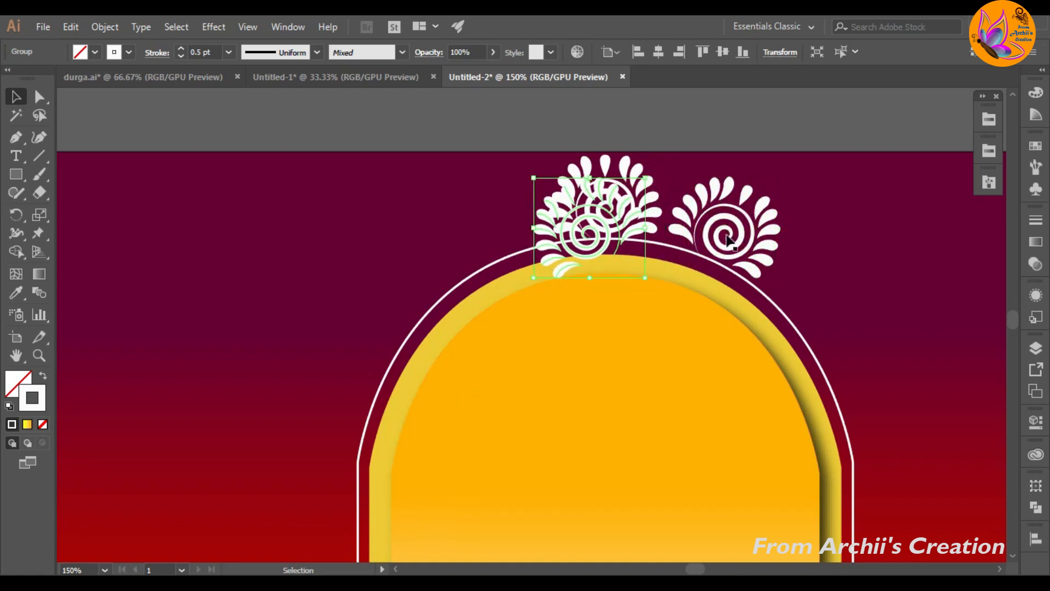
key(shift+Left)
key(shift+Left)
key(shift+Left)
key(shift+Left)
key(shift+Left)
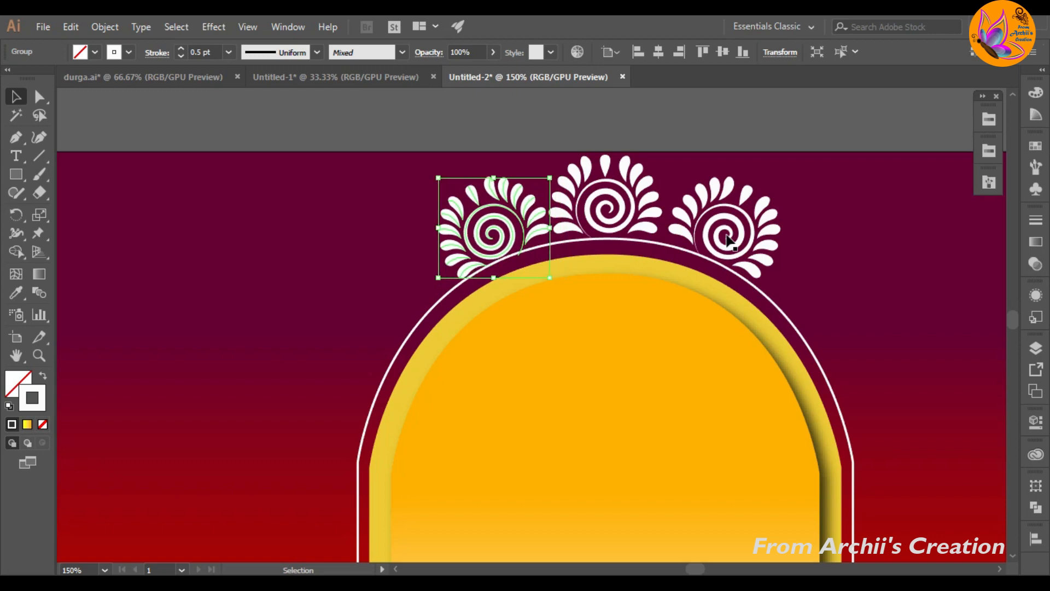
Step: Nudge the mirrored spiral-and-petal motif further left and slightly down so it follows the arch outline beside the central motif
key(Left)
key(Left)
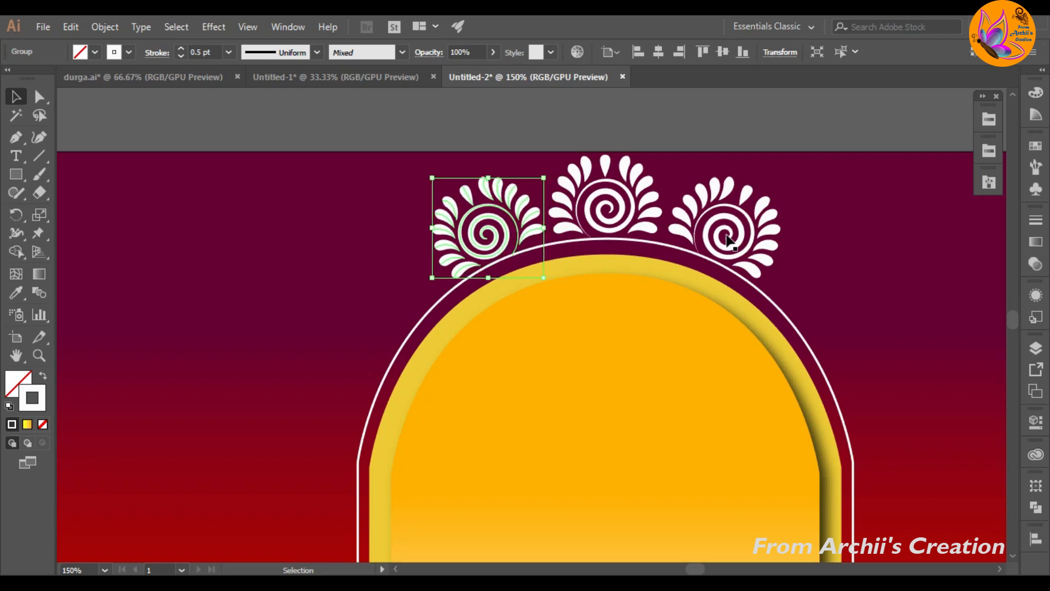
key(Left)
key(Left)
key(Left)
key(Down)
key(Down)
click(782, 255)
Step: Place rotated copies of the spiral-and-petal motif down the right side of the arch, following its curve and straight edge
drag(767, 267, 863, 375)
drag(840, 311, 891, 390)
click(928, 331)
scroll(898, 311, down, 2)
click(960, 414)
scroll(930, 383, down, 2)
drag(901, 354, 952, 481)
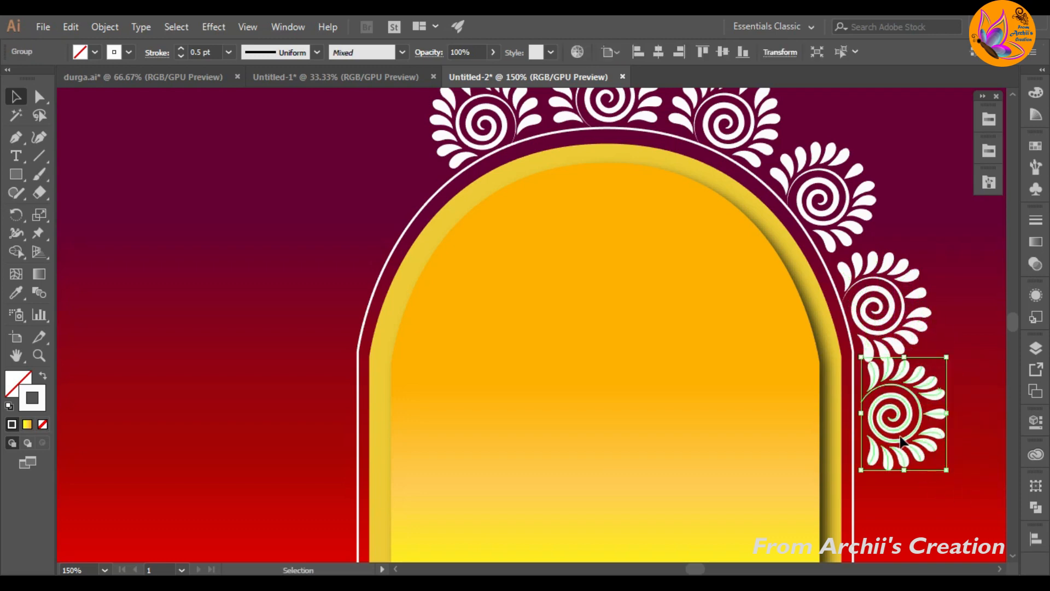
drag(903, 416, 911, 455)
drag(911, 454, 908, 457)
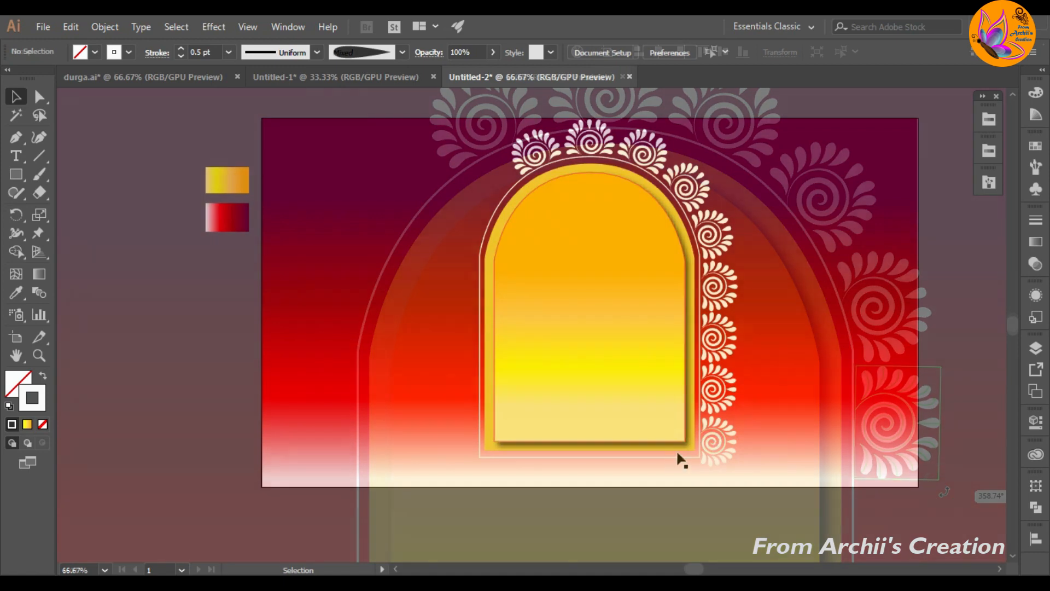
Step: Stretch the arch group slightly downward to reach the lower end of the right-hand motif column
click(667, 454)
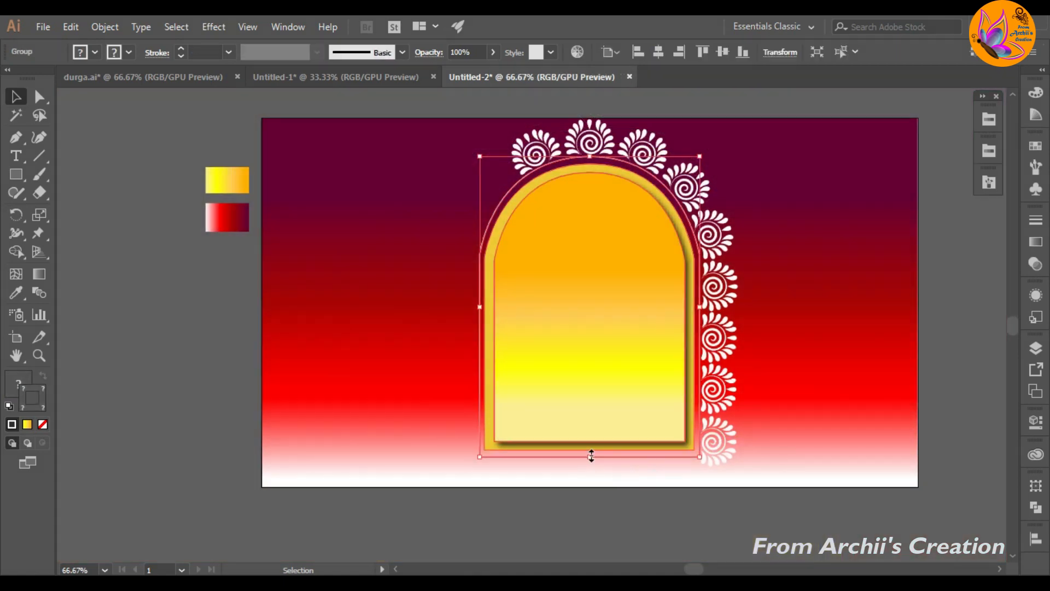
drag(592, 456, 591, 465)
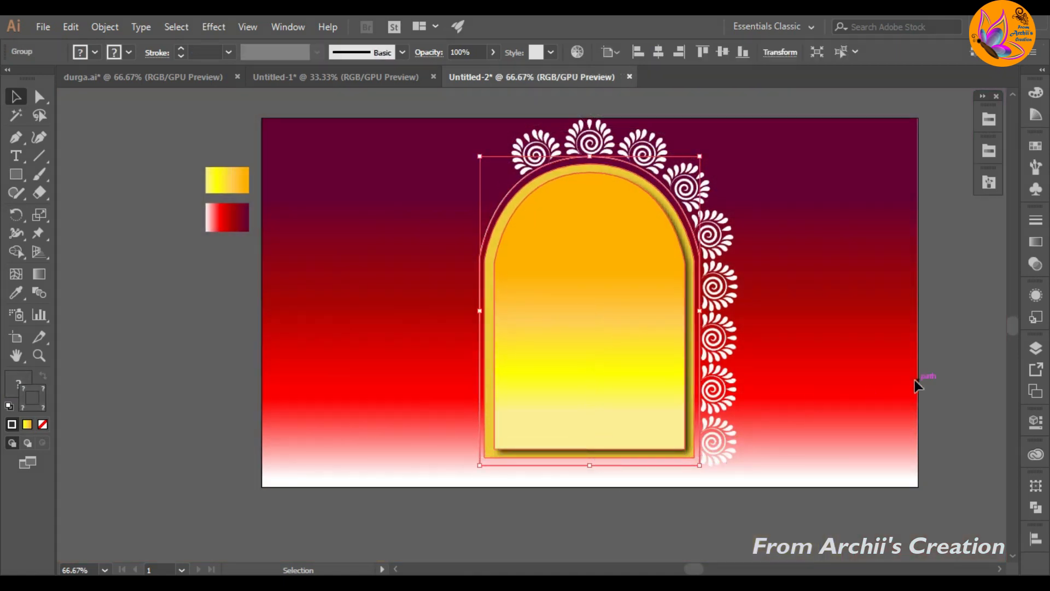
click(915, 383)
Step: Reflect a copy of the six right-hand motifs across the vertical axis and shift it to the left side of the arch
drag(728, 447, 703, 201)
shift+click(701, 199)
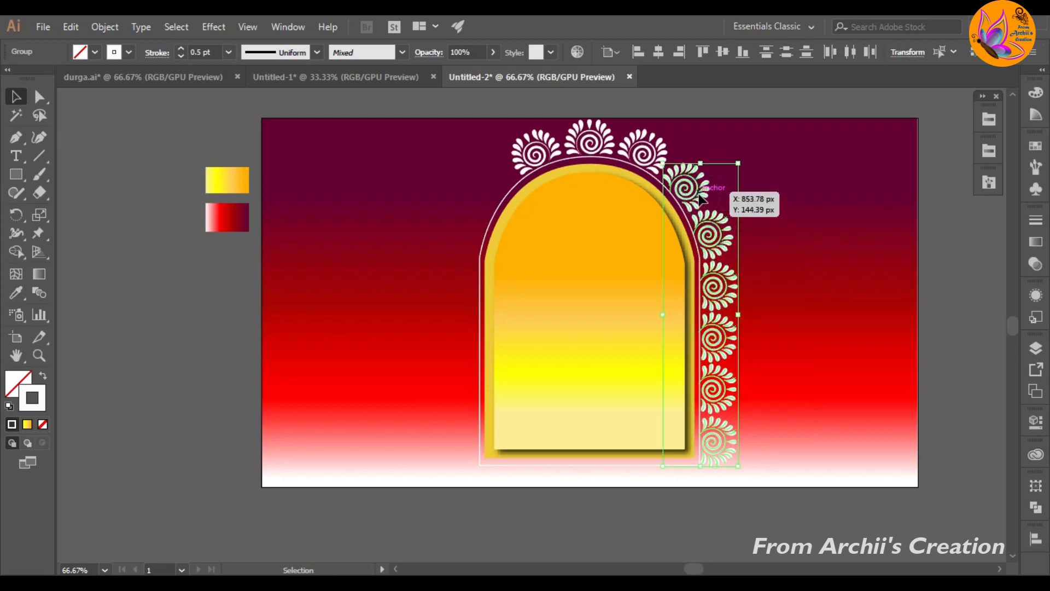
right_click(701, 199)
mouse_move(745, 331)
click(552, 388)
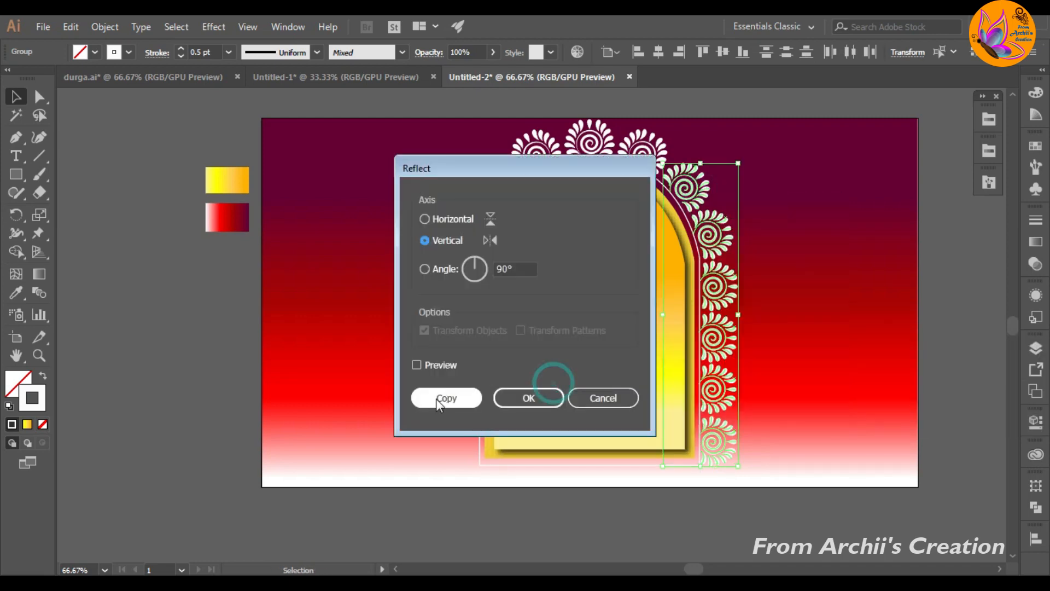
click(438, 398)
key(Left)
key(Left)
key(Left)
key(Left)
key(Left)
key(Left)
key(Left)
key(Left)
key(Left)
key(Left)
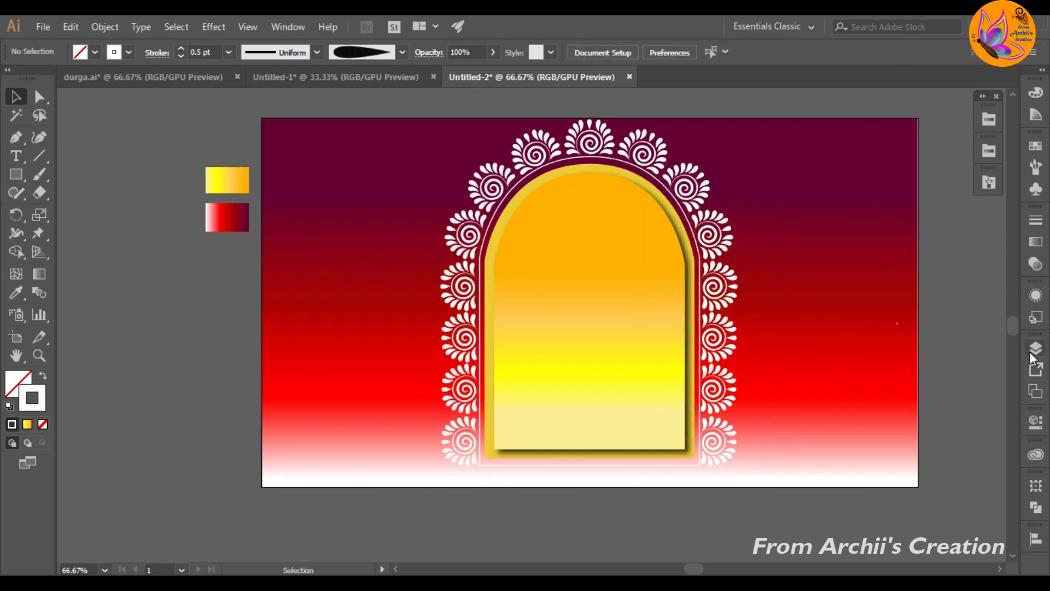
Step: Change the white end colour of the background rectangle's linear gradient to orange FF6000
click(1035, 349)
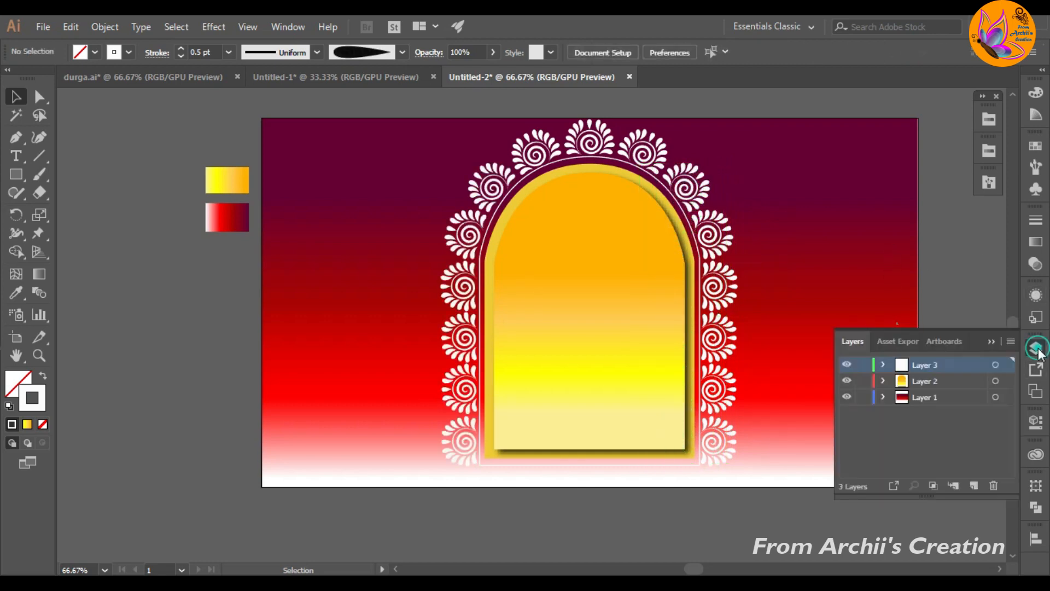
click(882, 397)
click(793, 407)
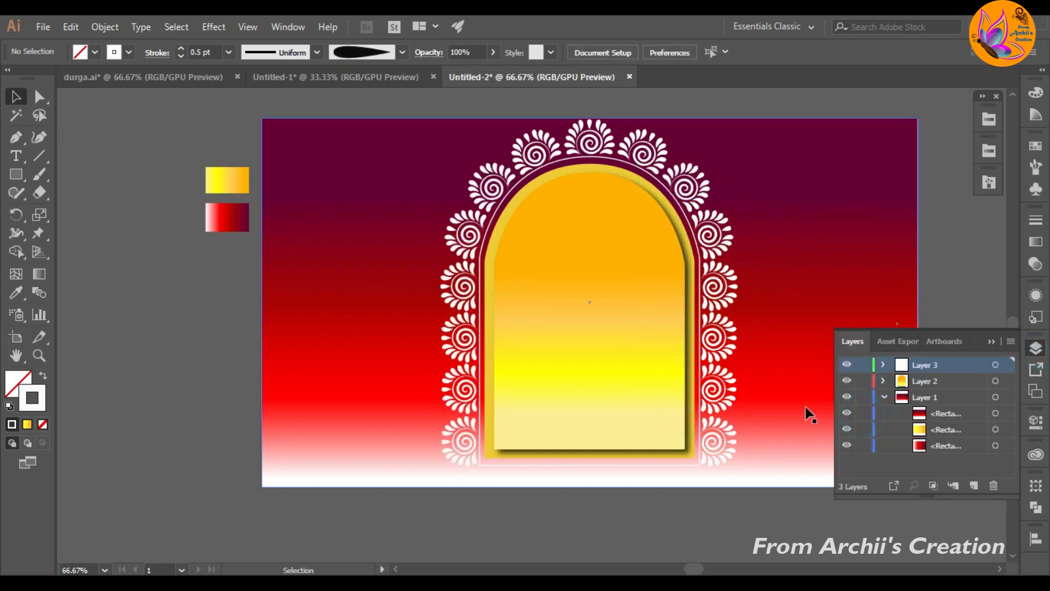
click(1036, 241)
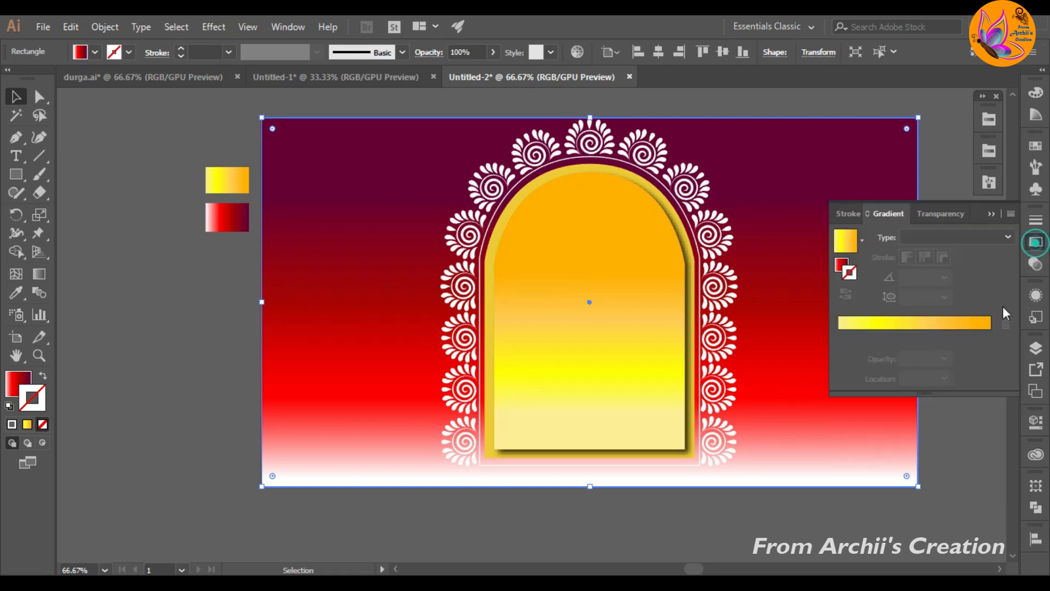
click(840, 267)
drag(876, 336, 867, 336)
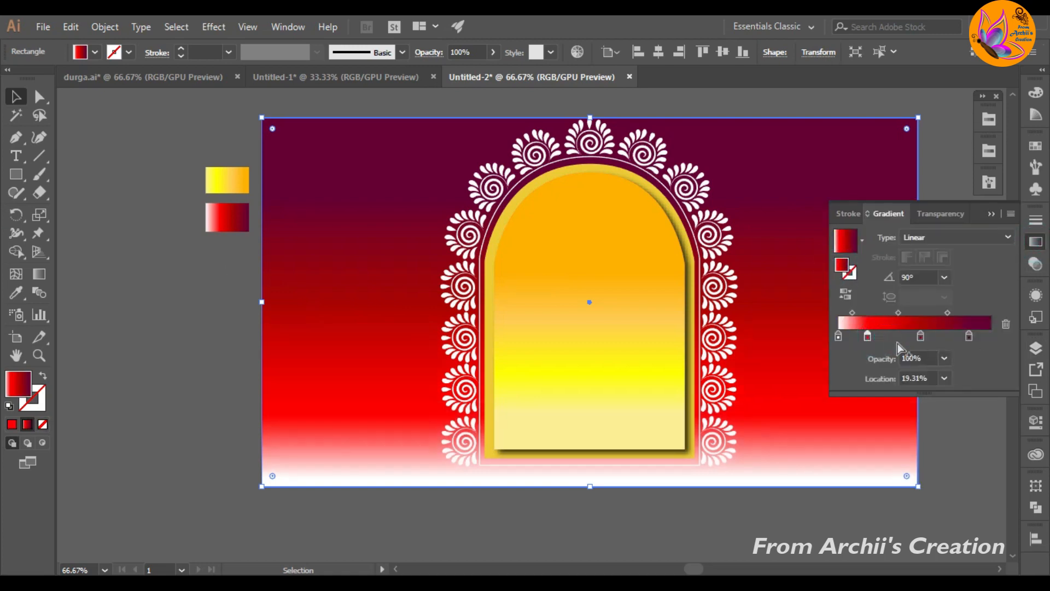
double_click(839, 336)
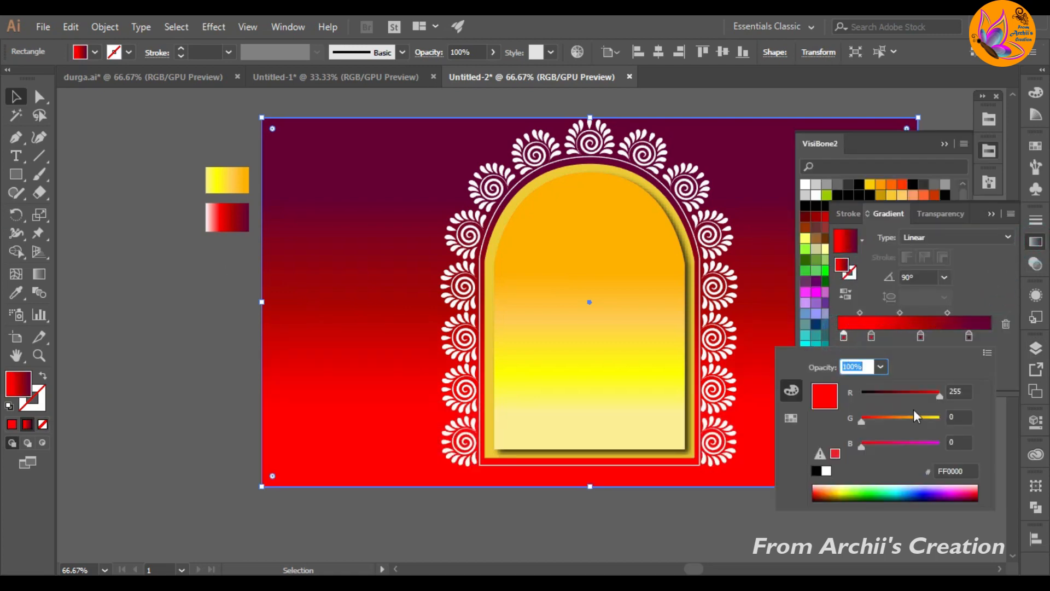
drag(865, 425, 893, 424)
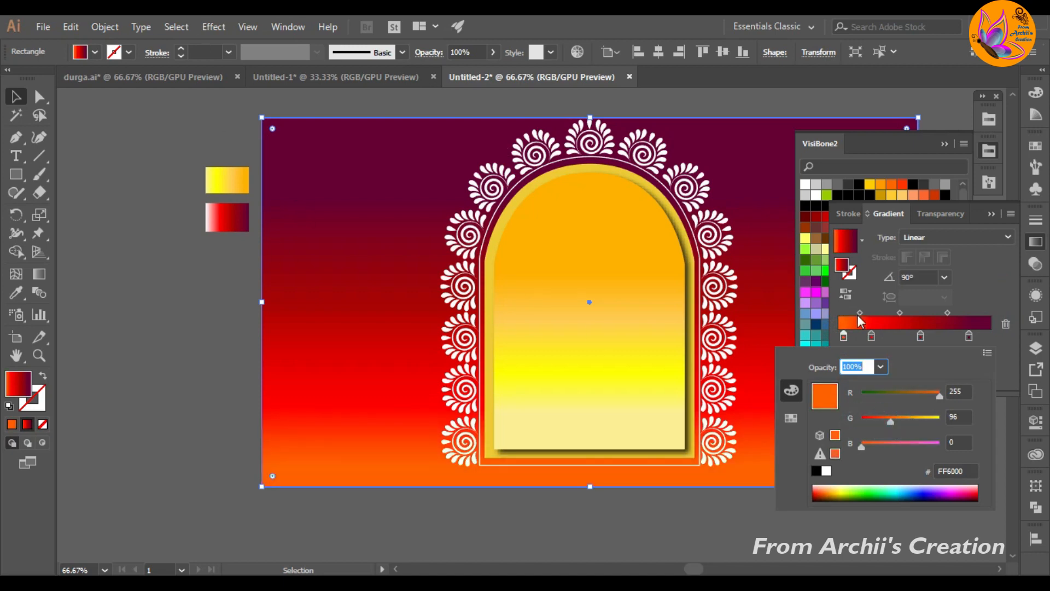
Step: Reposition the background gradient's red stops and make its upper end a very dark brown-red instead of purple
click(919, 340)
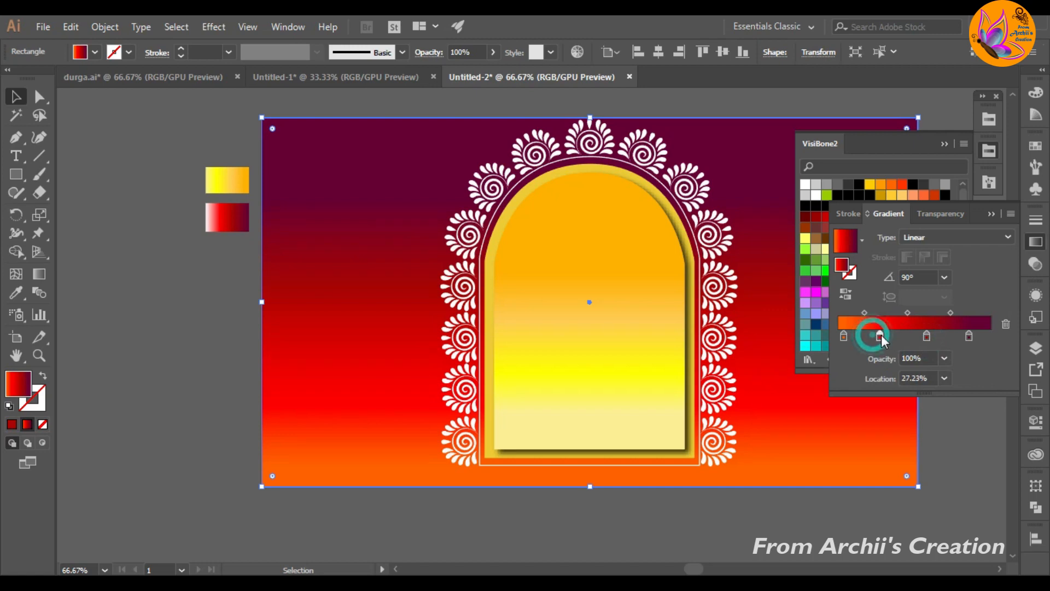
drag(882, 334, 911, 337)
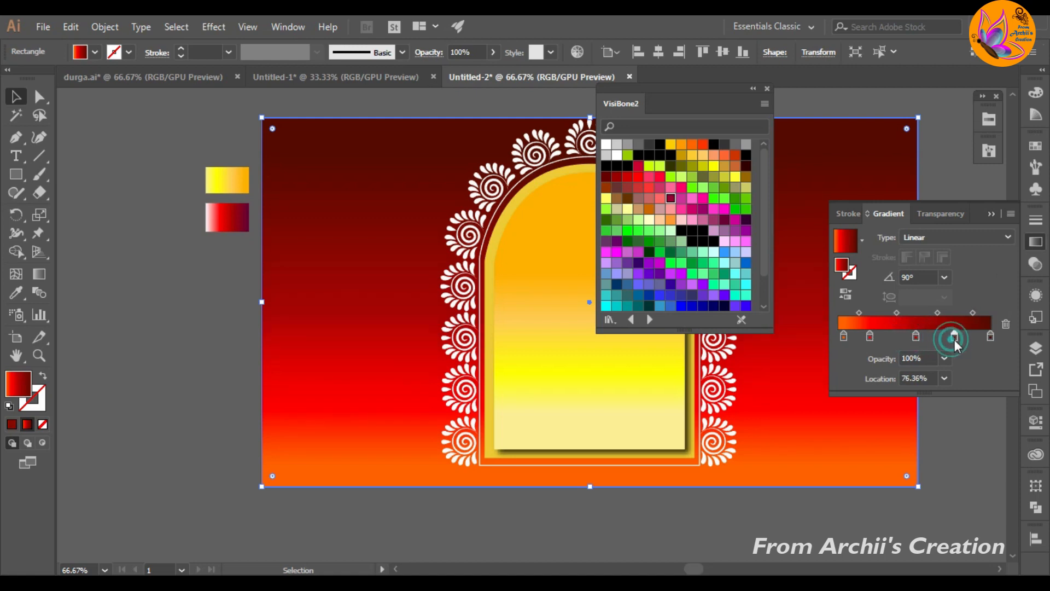
click(767, 89)
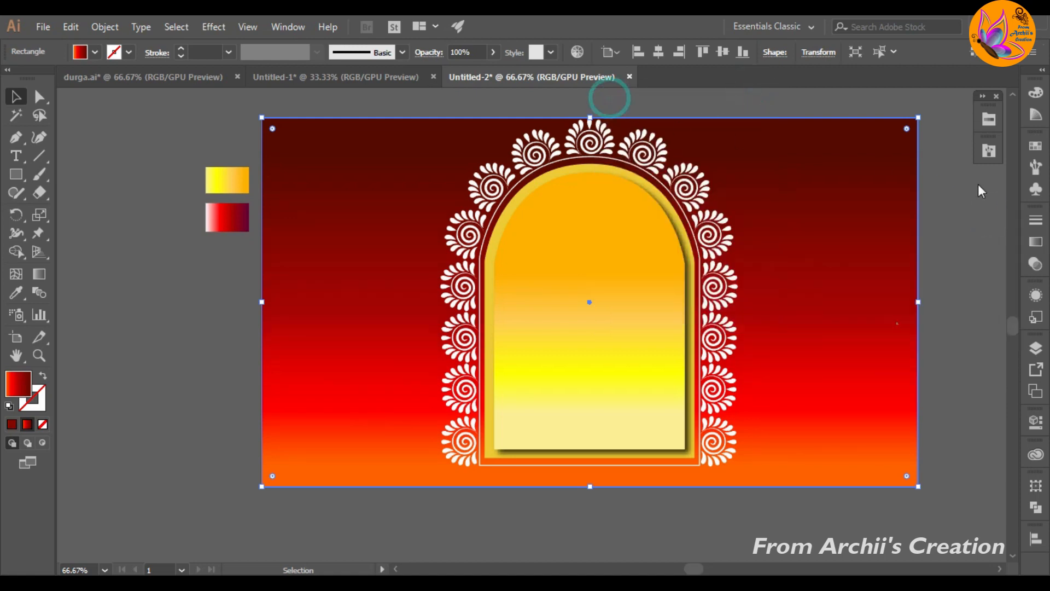
click(974, 282)
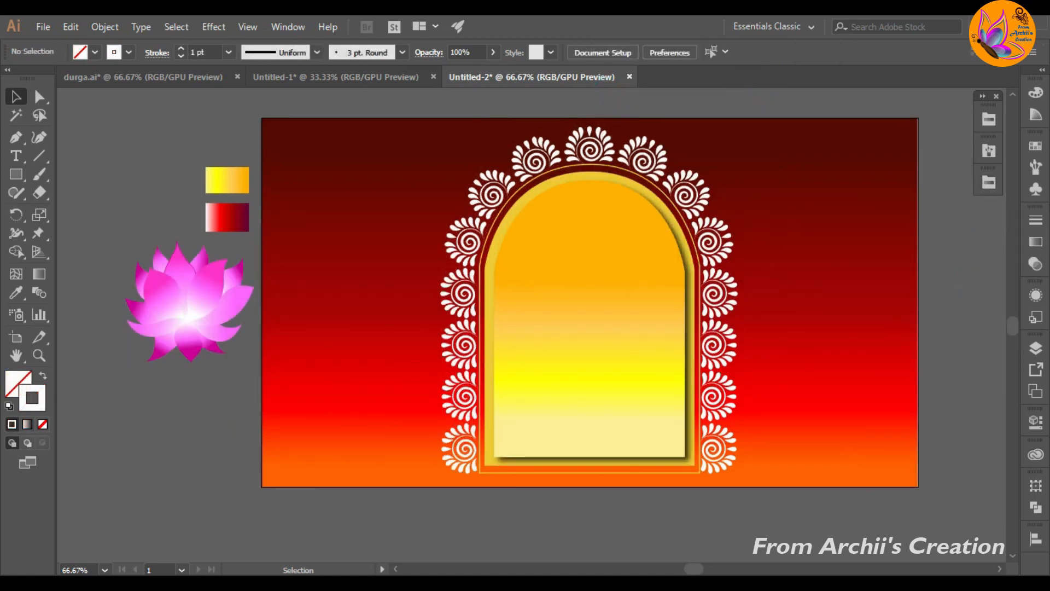
Step: Place the pink lotus at the centre of the arch base, keeping a copy beside the artboard, and scale the placed one down
drag(202, 317, 606, 434)
click(773, 378)
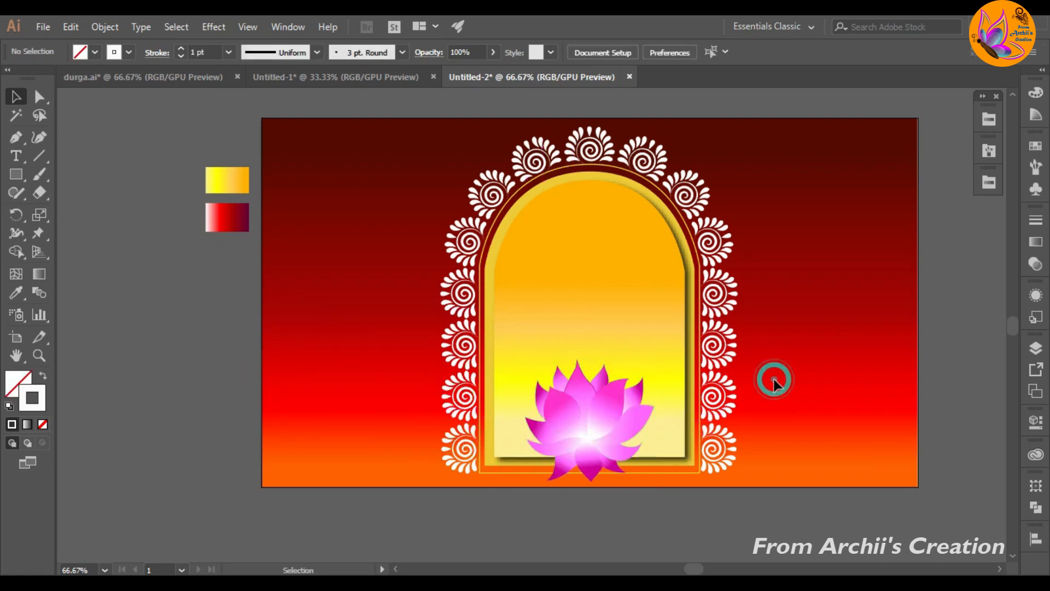
click(603, 441)
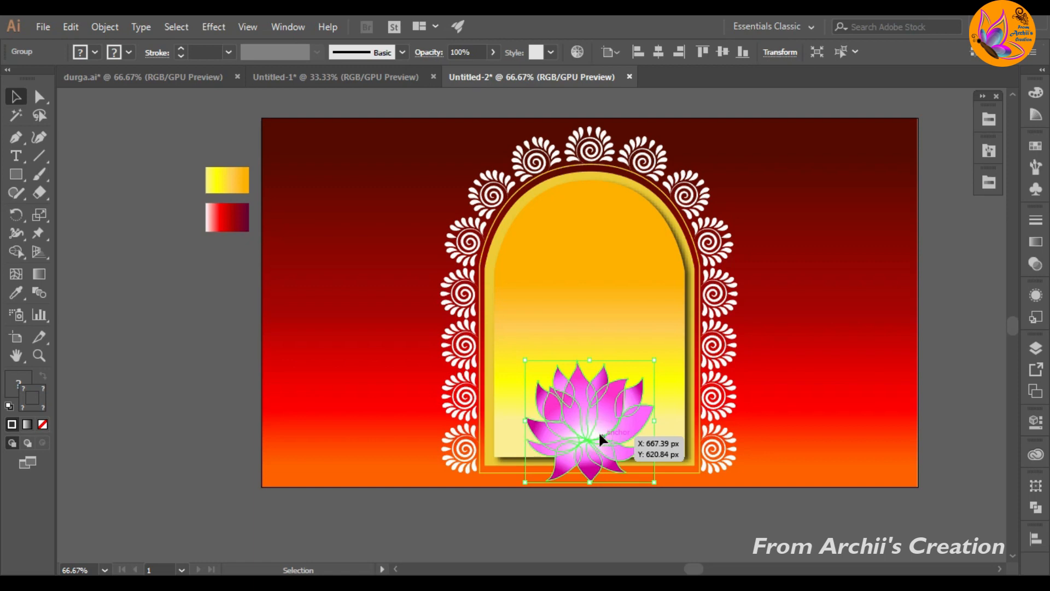
drag(598, 431, 178, 329)
click(622, 425)
drag(655, 360, 601, 411)
Step: Add a smaller lotus copy on each side of the central lotus and nudge the right one up into line
drag(587, 450, 676, 448)
click(833, 383)
click(815, 401)
drag(704, 411, 518, 454)
click(781, 428)
drag(670, 458, 670, 454)
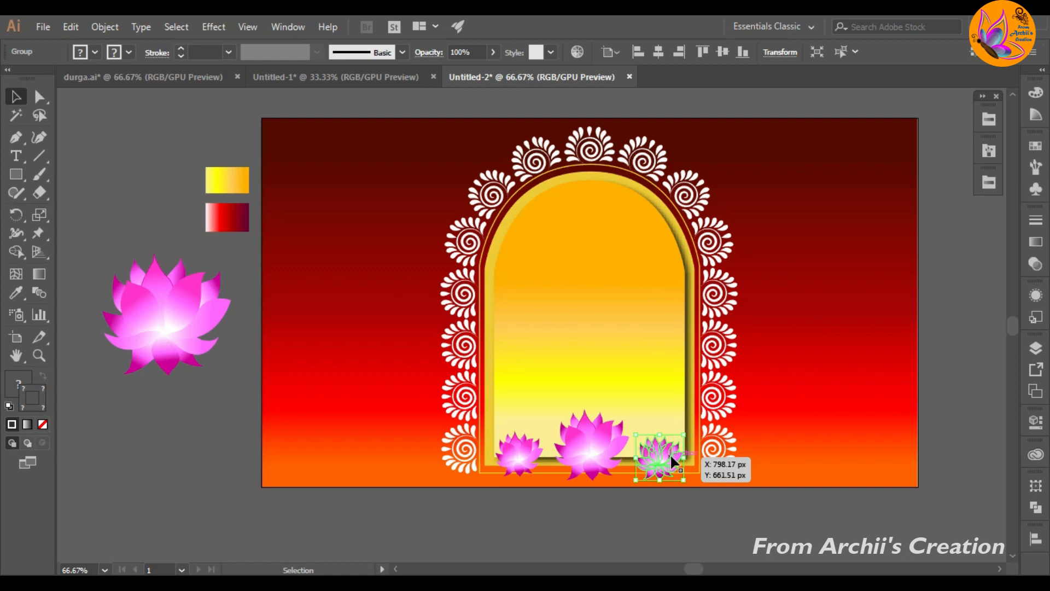
key(Up)
key(Up)
key(Up)
key(Up)
key(Up)
key(Up)
key(Up)
key(Up)
key(Up)
key(Up)
key(Up)
key(Up)
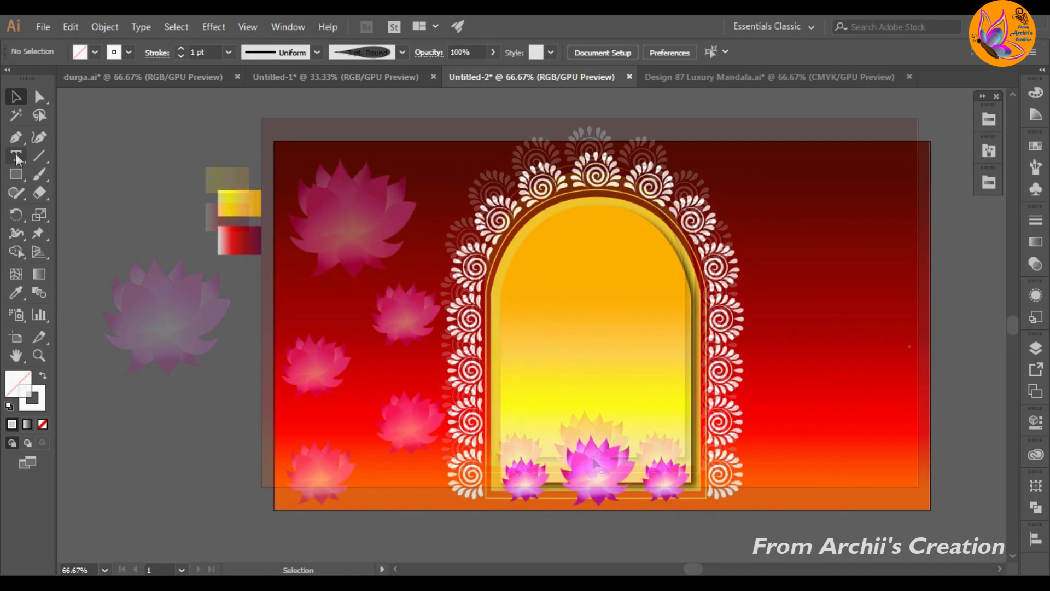
Step: Create the text "Suvo" at 60 pt in the empty area beside the artboard
click(18, 157)
click(130, 329)
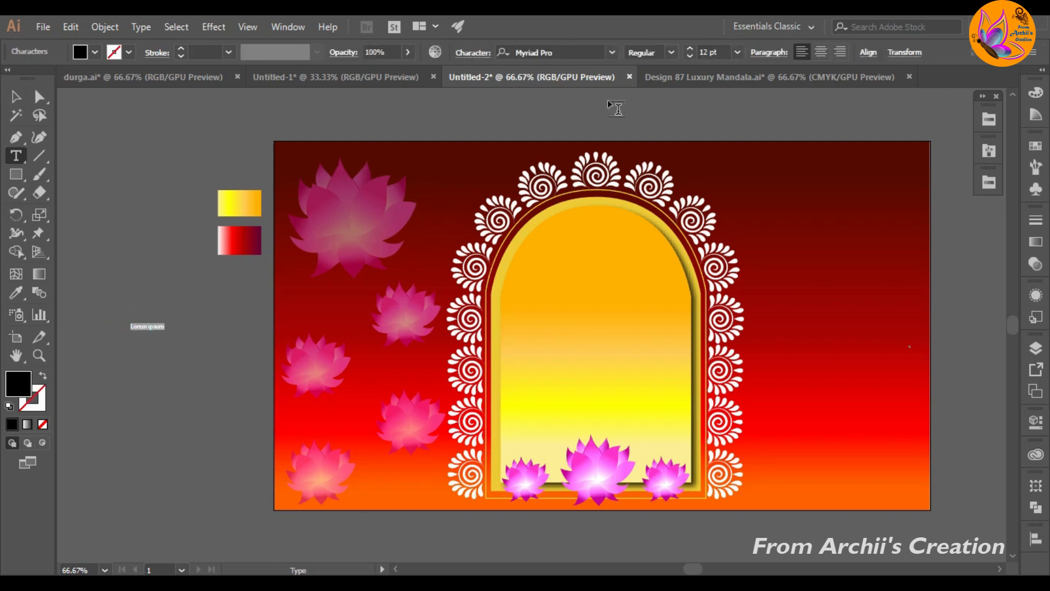
click(737, 52)
click(766, 302)
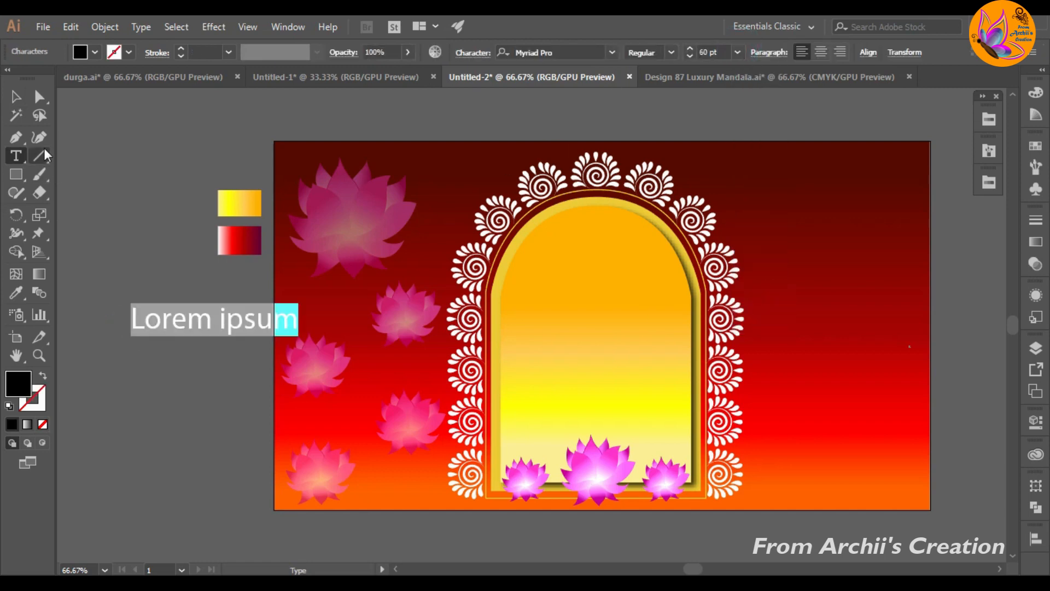
key(BackSpace)
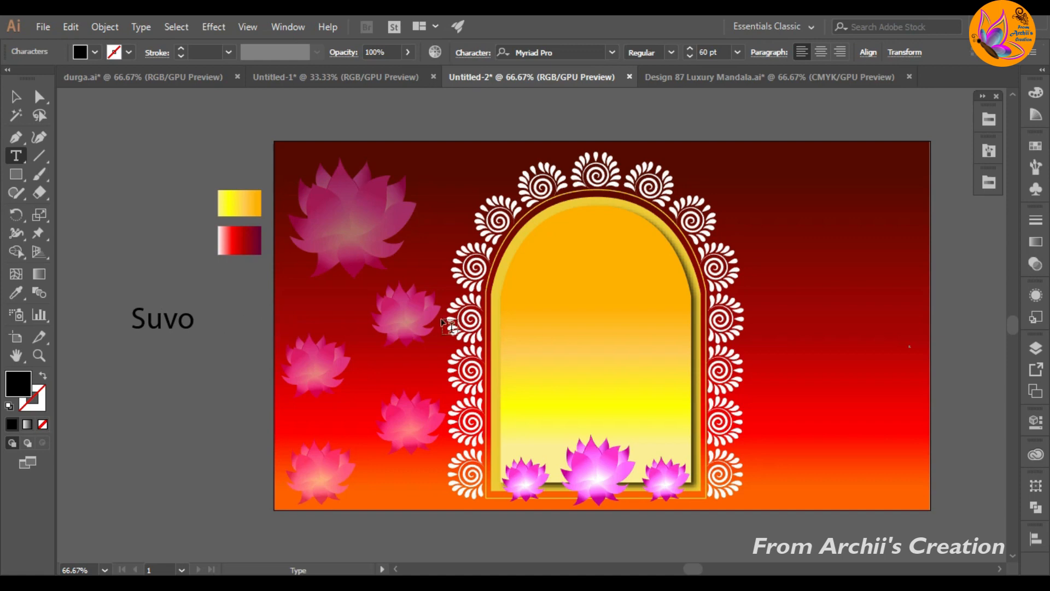
key(Escape)
Step: Create a separate text object reading "Astami" just below "Suvo"
ctrl+click(159, 349)
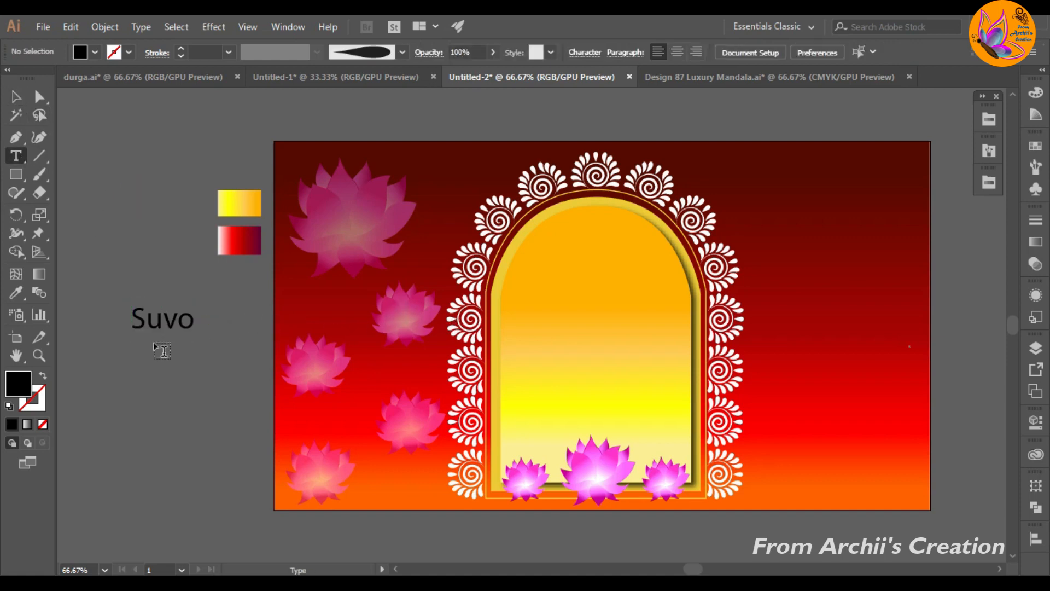
click(146, 365)
key(BackSpace)
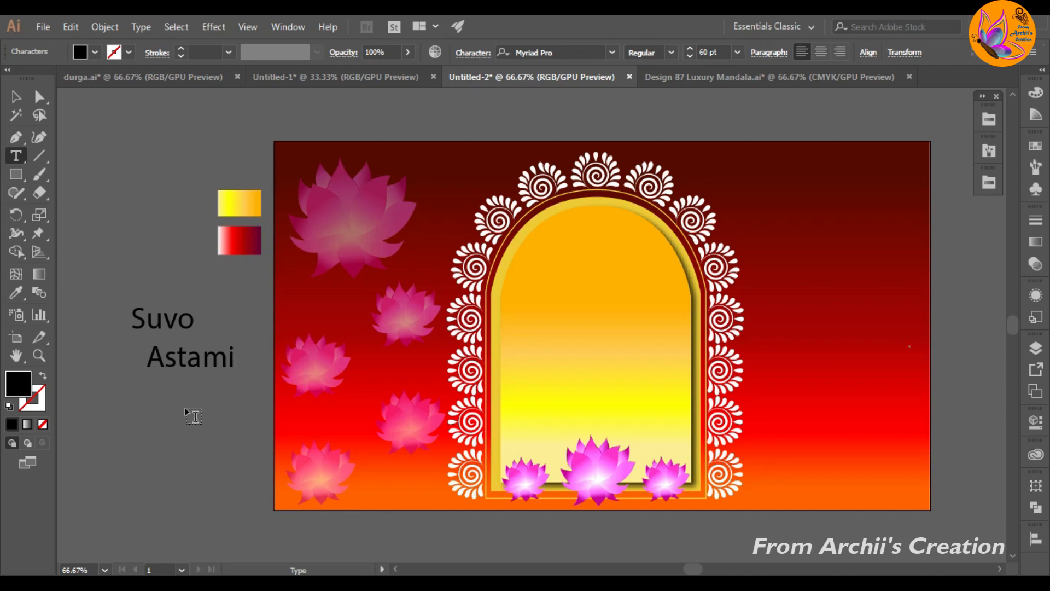
click(19, 99)
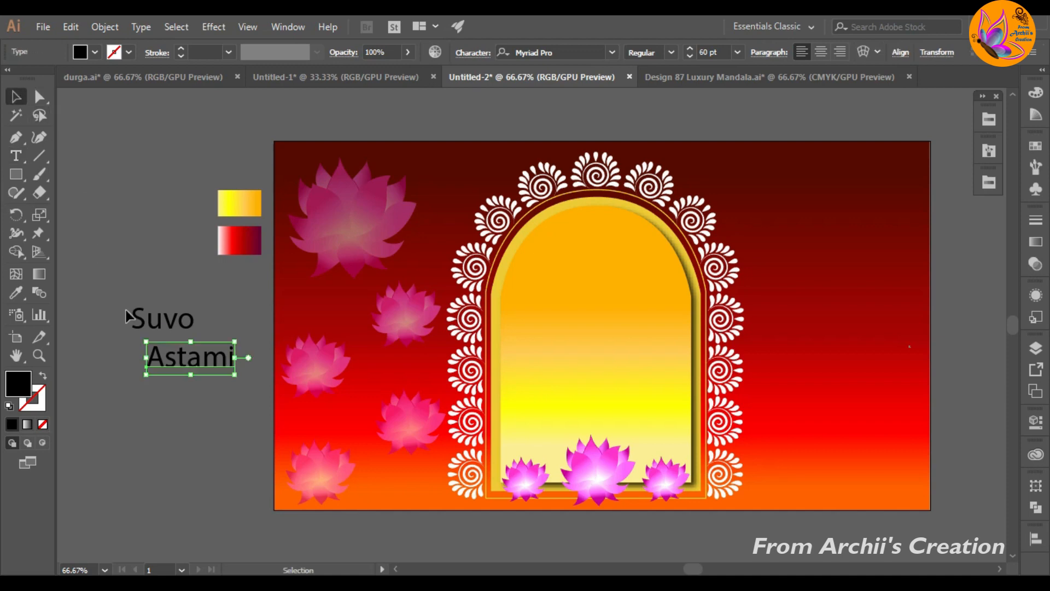
Step: Set "Suvo" in Baskerville Old Face, enlarge it to about 149 pt and place it in the upper part of the arch
click(150, 286)
click(159, 317)
click(611, 52)
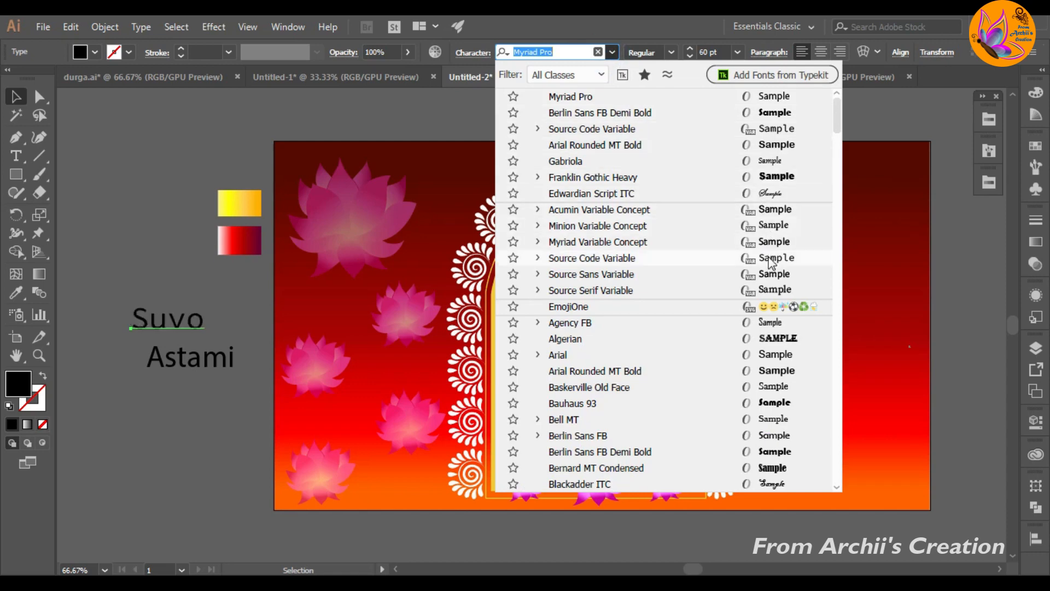
click(775, 389)
drag(184, 338, 277, 419)
click(207, 411)
drag(230, 351, 627, 298)
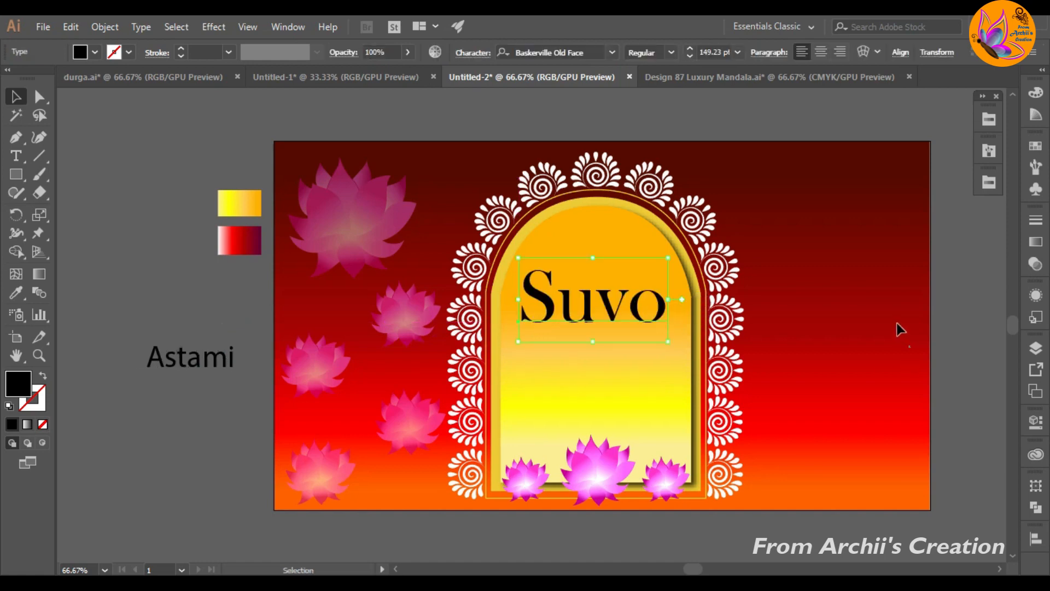
click(896, 322)
Step: Set "Astami" in Iskoola Pota, enlarge it to about 115 pt and place it under "Suvo" in the arch
click(605, 305)
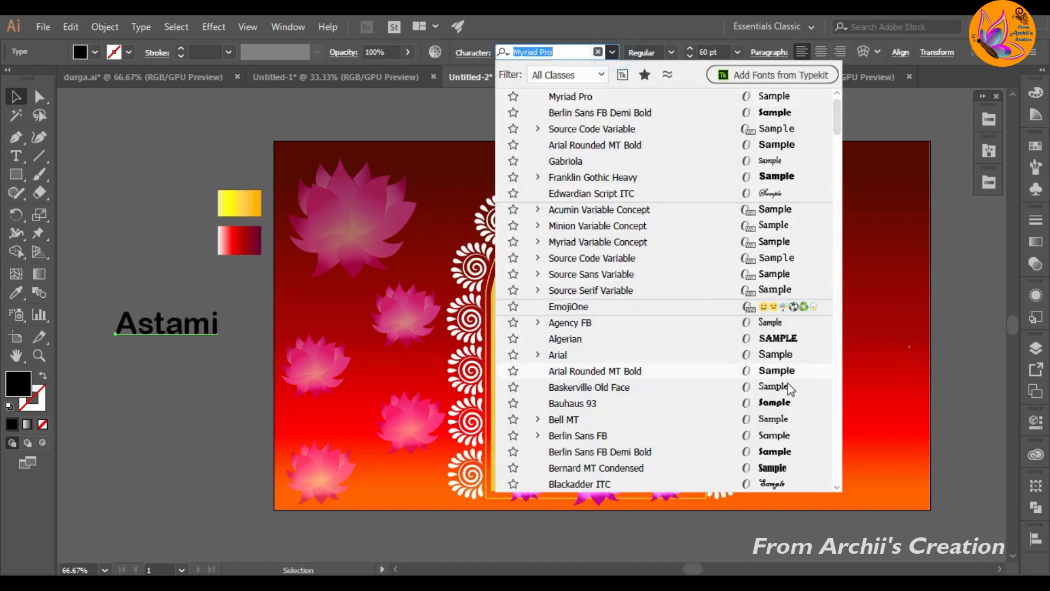
scroll(790, 432, down, 4)
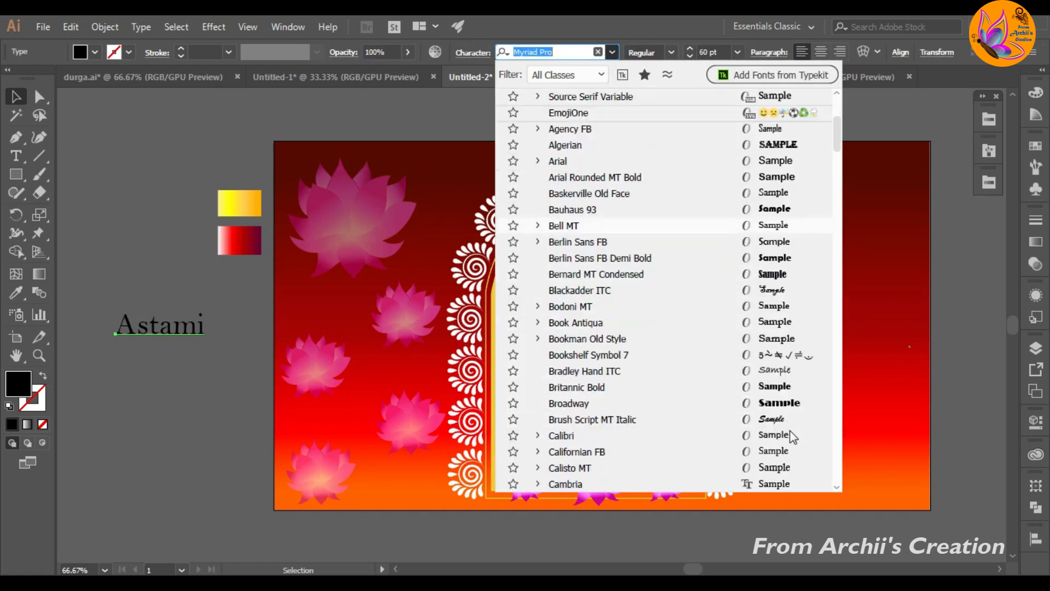
key(Escape)
drag(204, 342, 286, 371)
drag(233, 359, 627, 376)
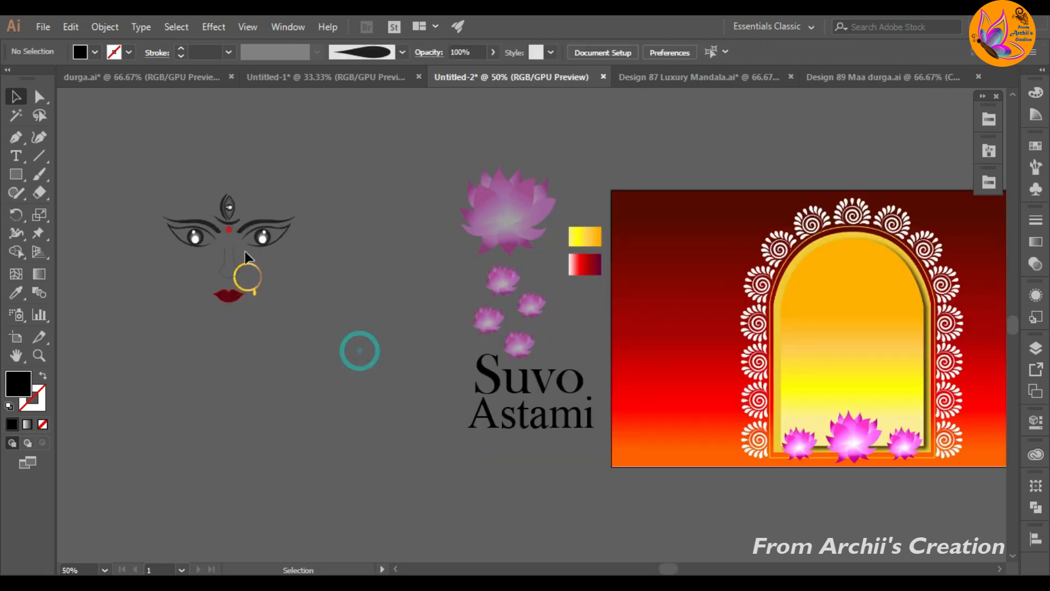
Step: Group the two eyes and eyebrows of the face artwork beside the artboard
click(266, 277)
drag(284, 305, 264, 277)
click(281, 296)
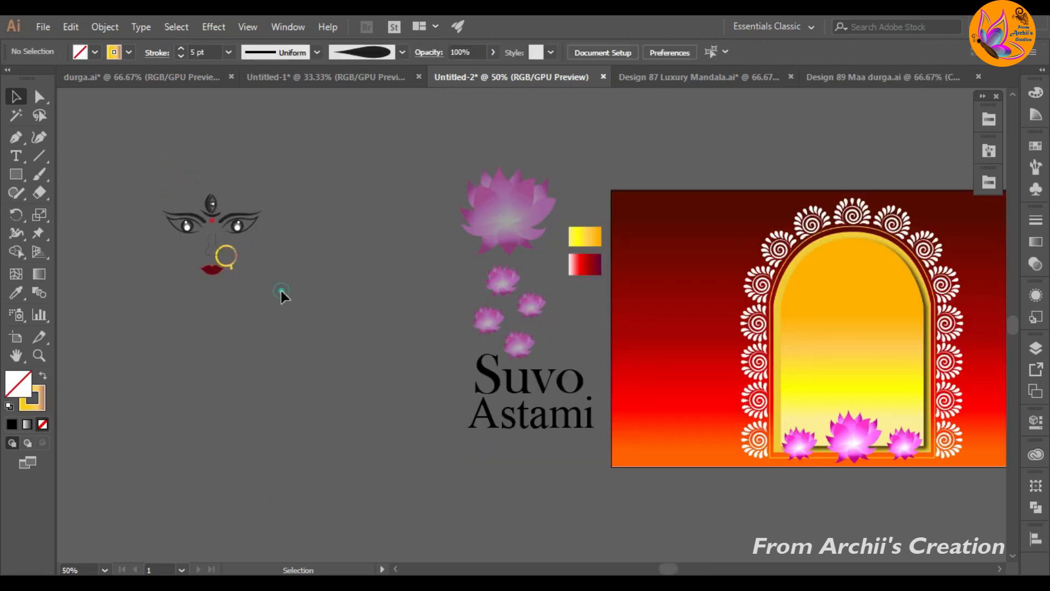
click(252, 227)
drag(237, 198, 259, 240)
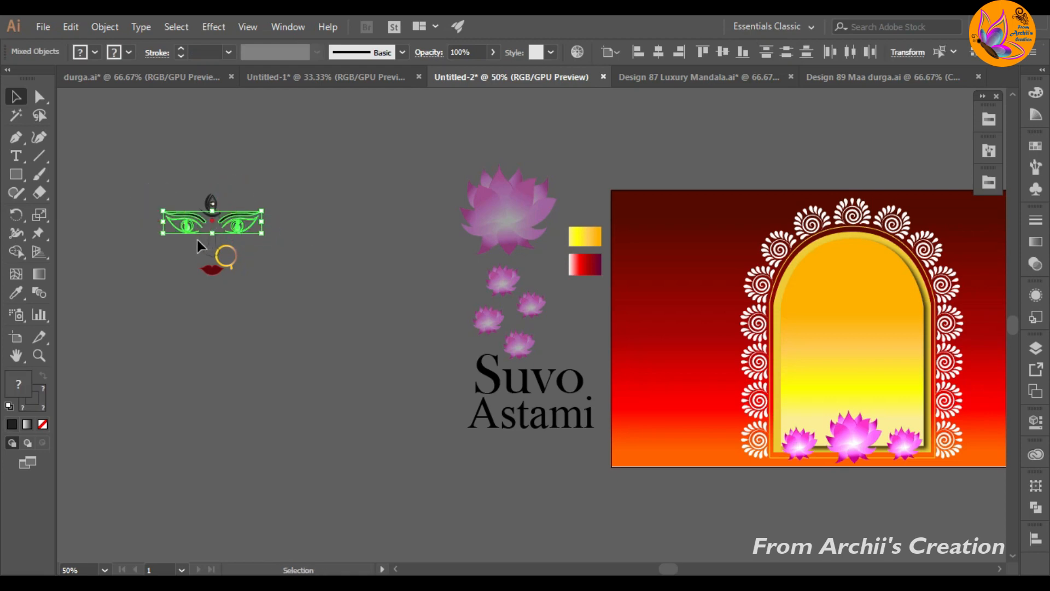
key(ctrl+g)
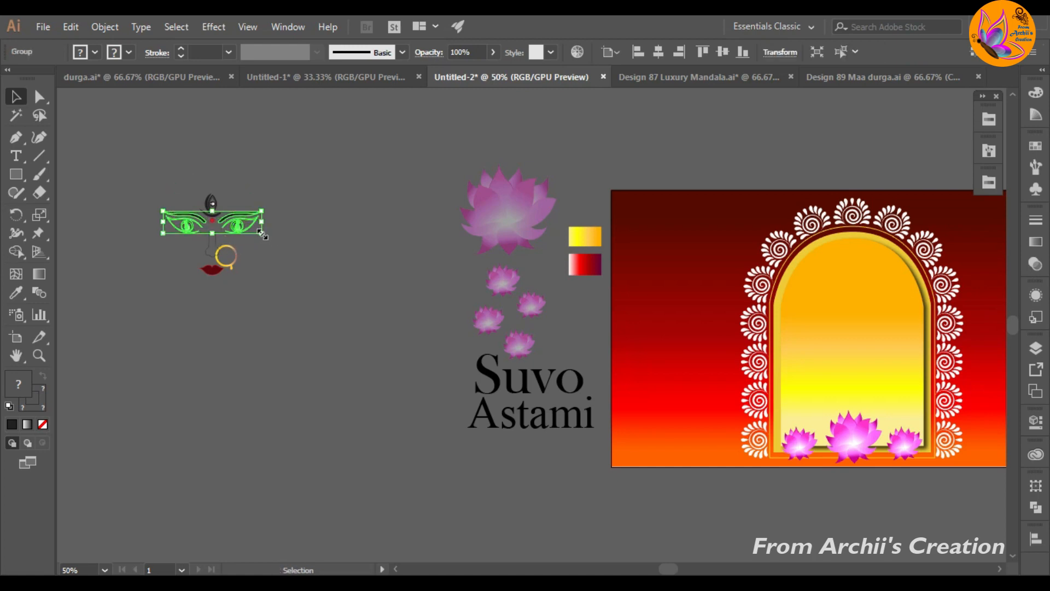
Step: Move the grouped eyes and eyebrows into the arch, adjust their size and centre them on the artboard
drag(262, 233, 869, 313)
click(255, 253)
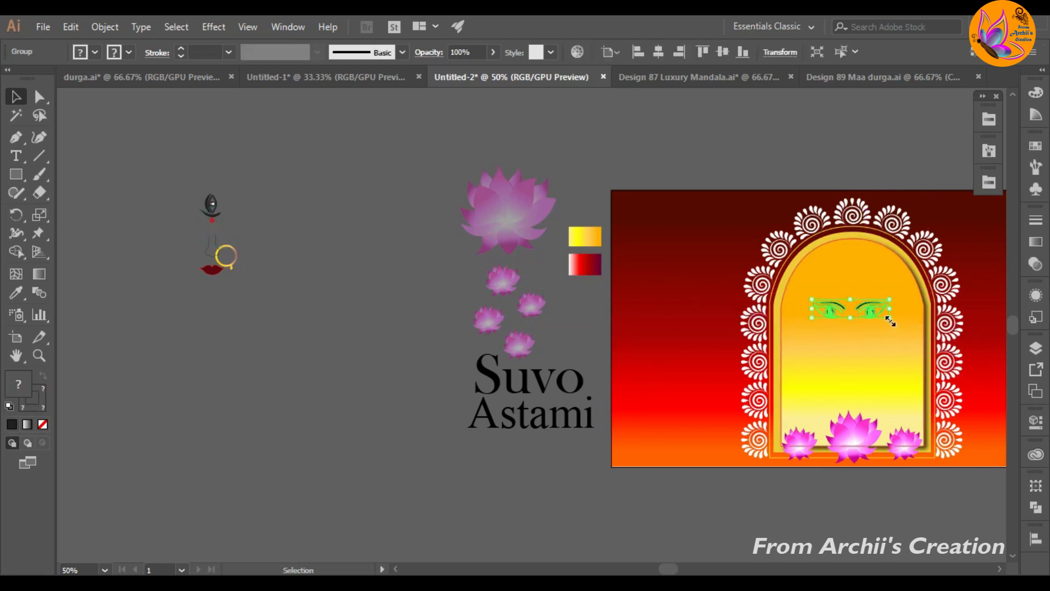
scroll(905, 330, right, 5)
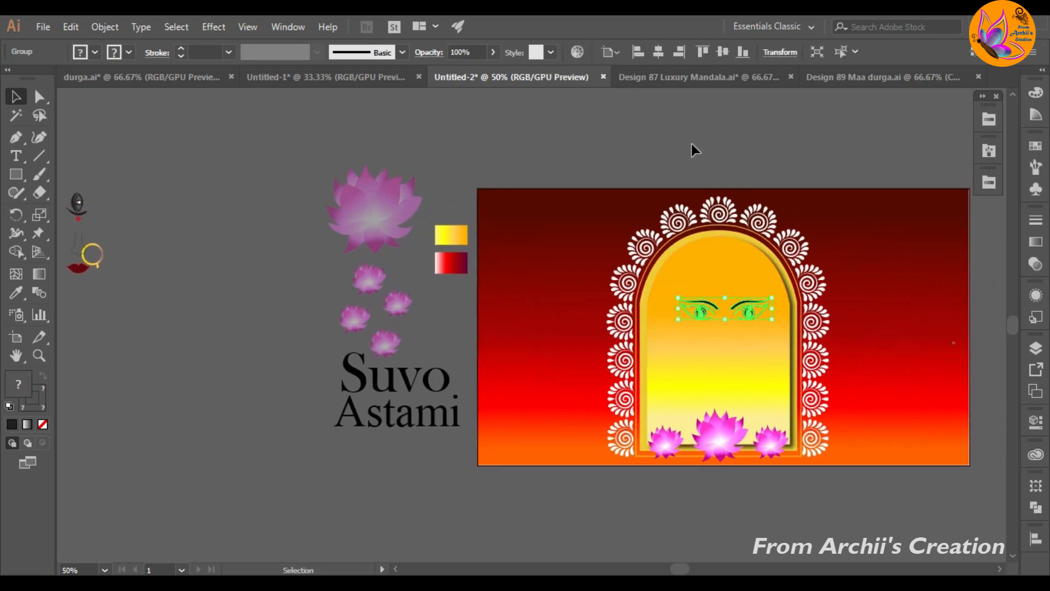
click(718, 53)
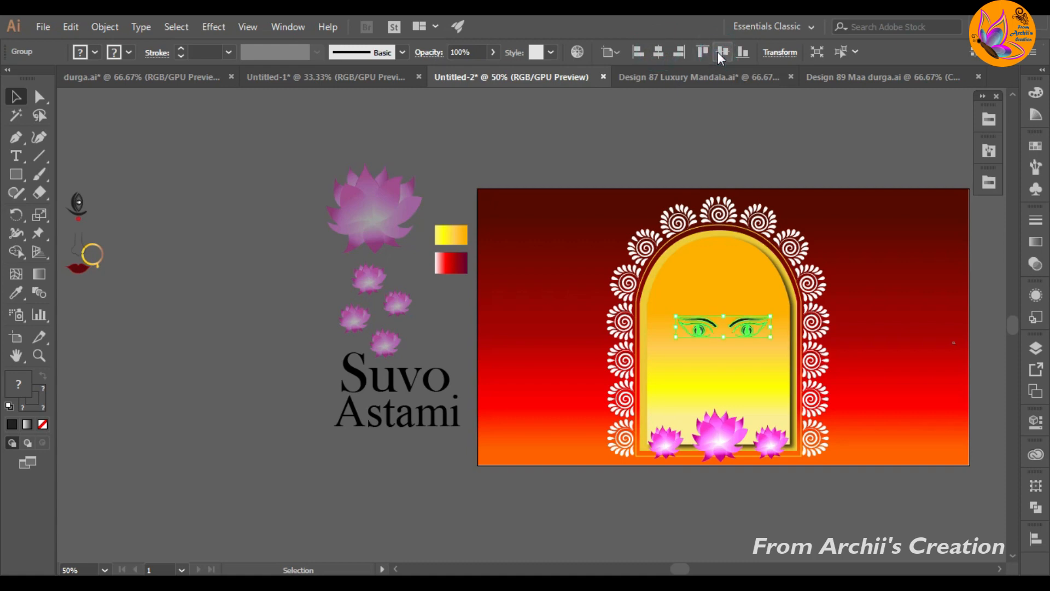
Step: Place the third eye and red bindi inside the arch, centred between and just above the two eyes
click(184, 273)
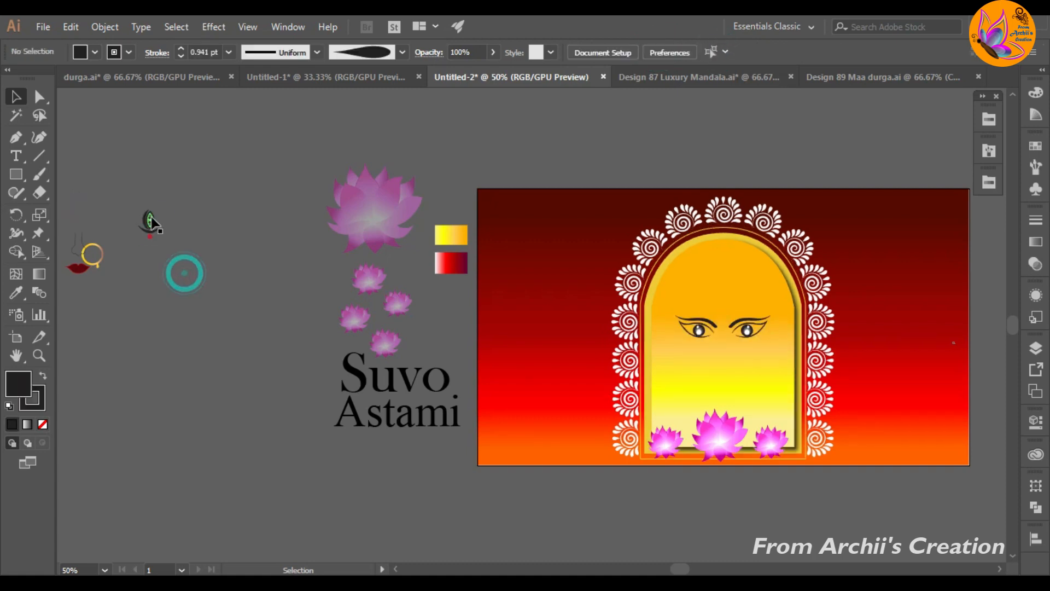
drag(151, 217, 723, 300)
click(818, 104)
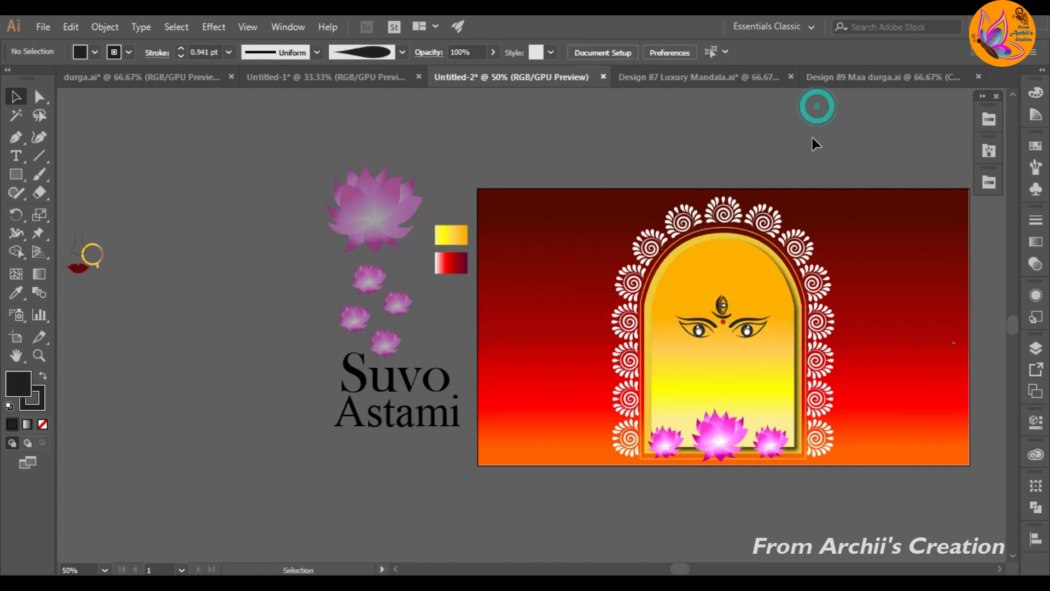
Step: Group the nose, nose ring and lips and place the group centrally below the eyes in the arch
click(67, 235)
right_click(93, 261)
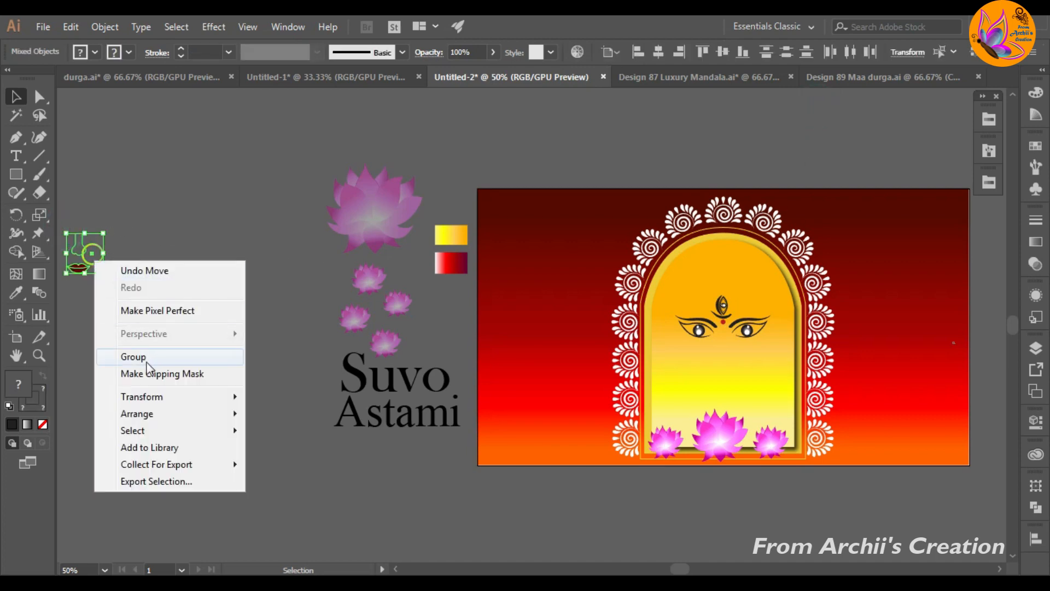
click(141, 356)
drag(85, 255, 727, 360)
scroll(789, 374, up, 1)
drag(813, 336, 736, 361)
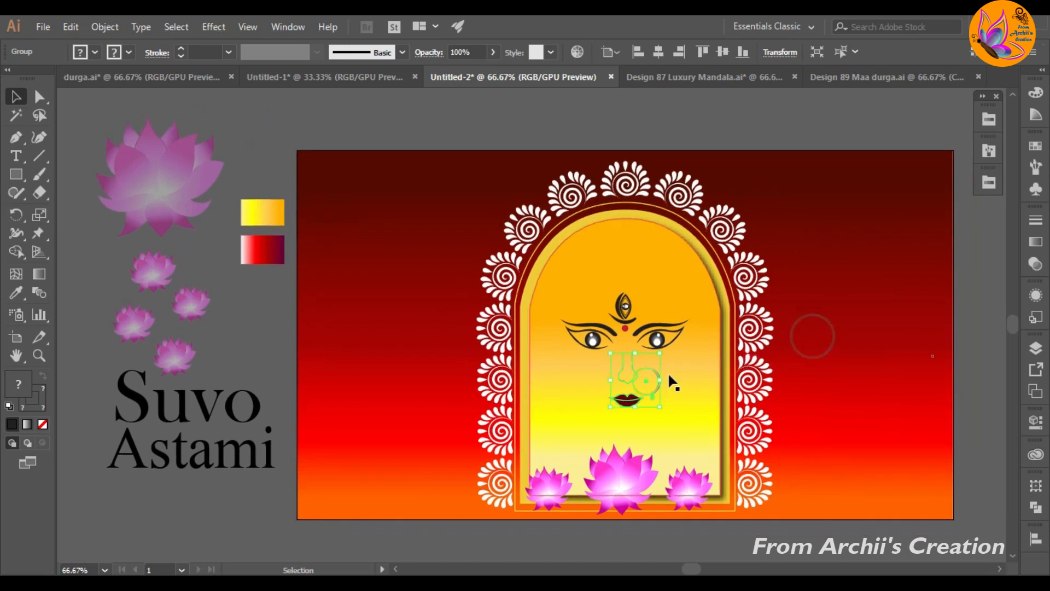
scroll(665, 374, up, 1)
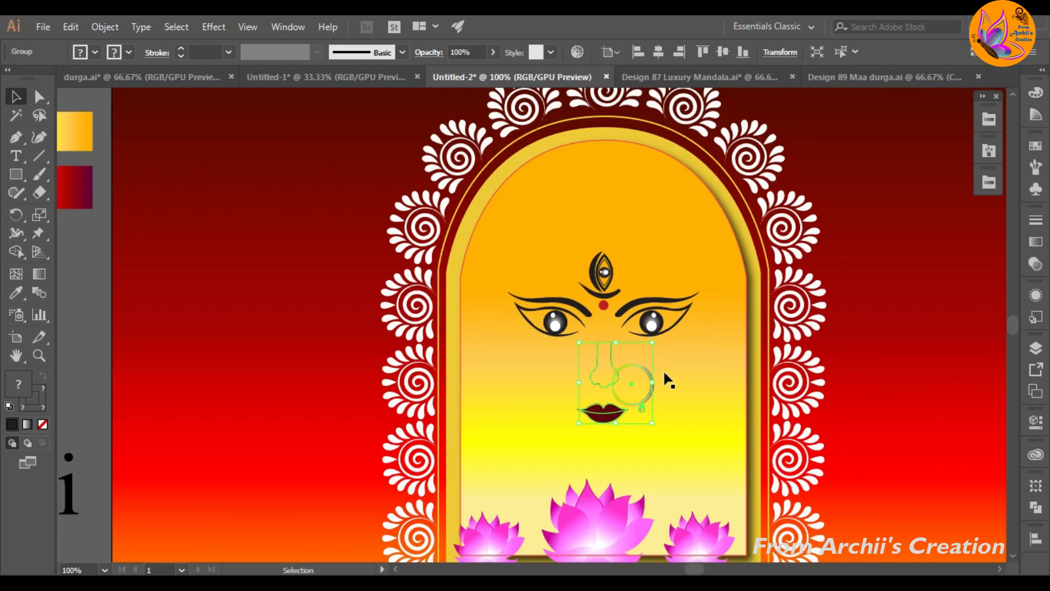
click(77, 287)
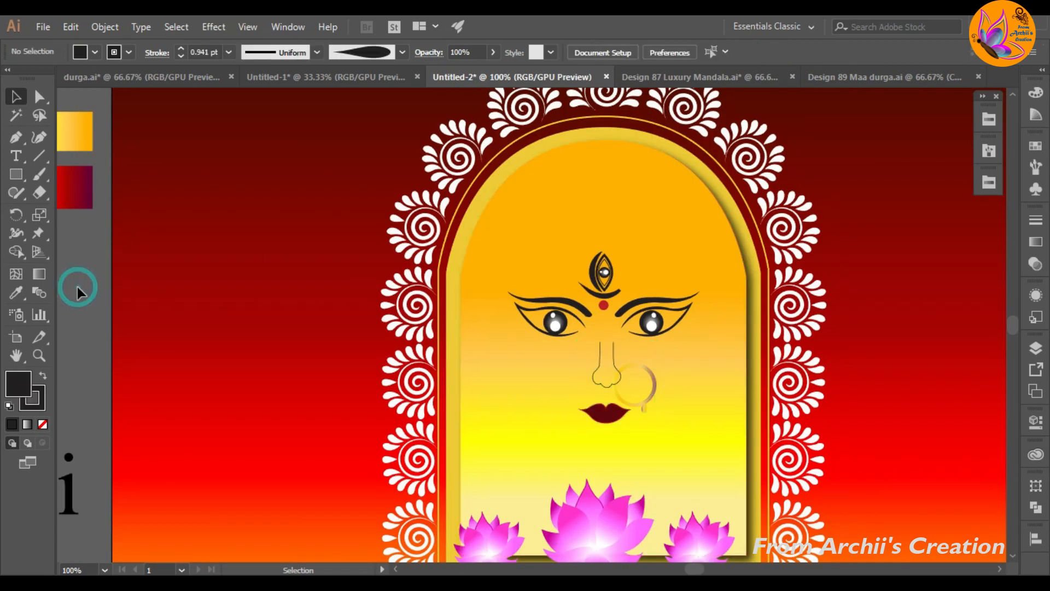
Step: Group all the face parts in the arch into one object
key(F7)
click(611, 418)
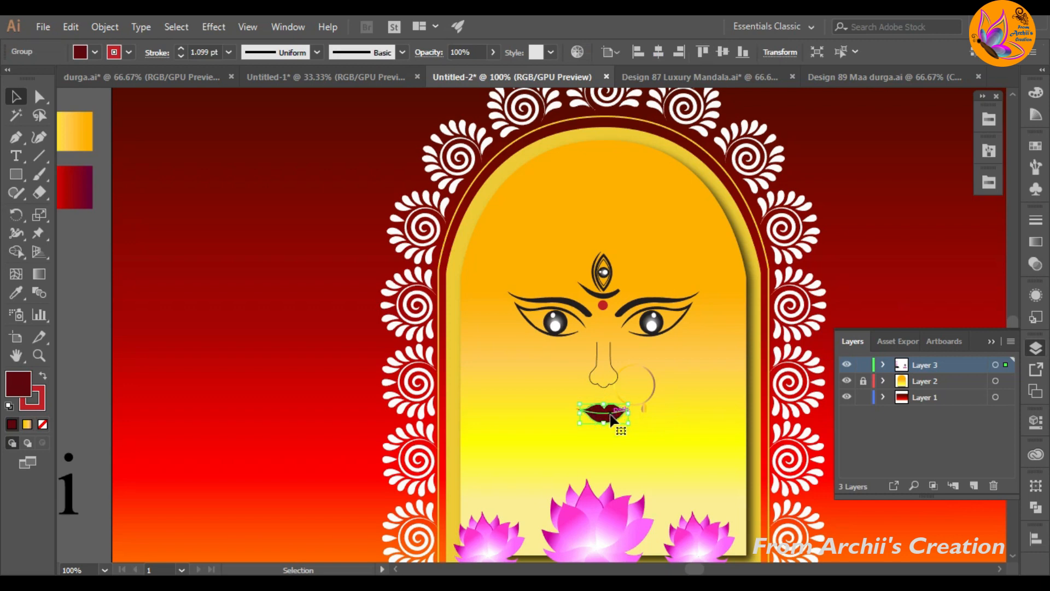
click(874, 210)
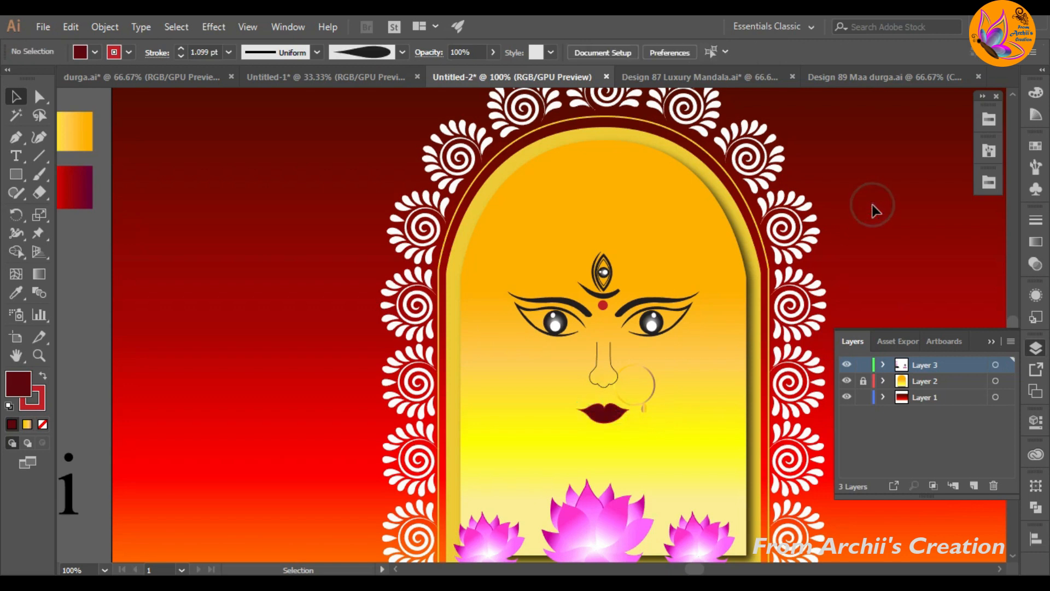
drag(680, 432, 679, 429)
right_click(669, 158)
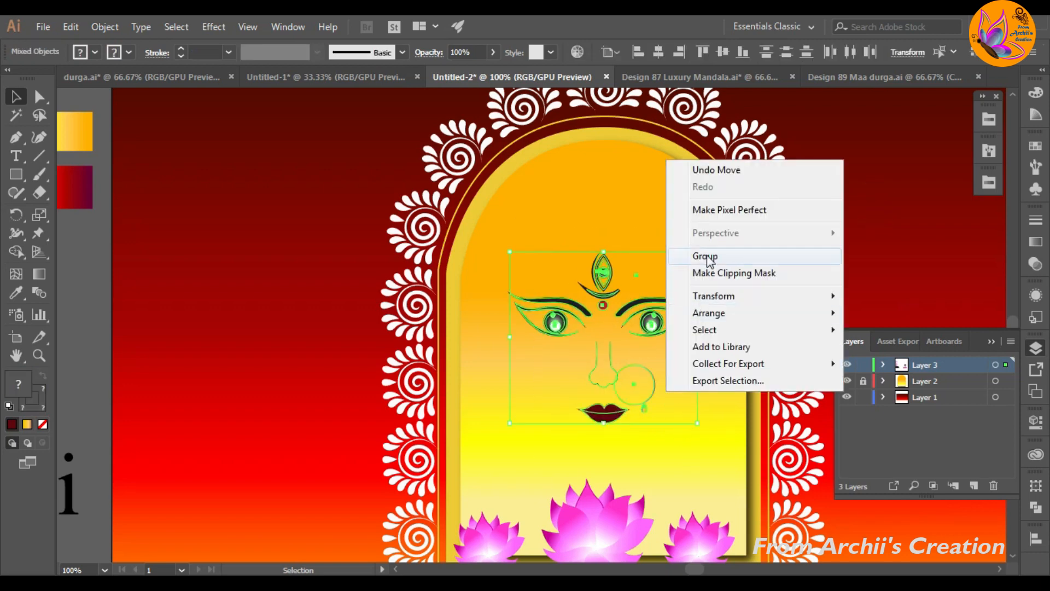
click(695, 253)
click(870, 274)
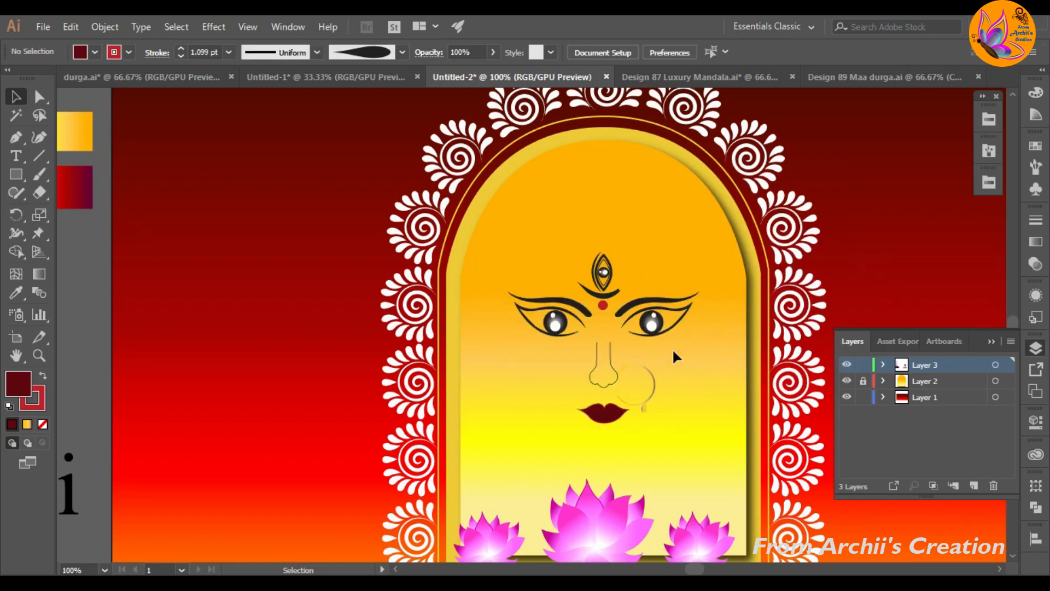
Step: Move one of the small faded lotuses to the artboard's lower-left corner and raise its opacity
scroll(672, 328, down, 2)
drag(300, 329, 416, 431)
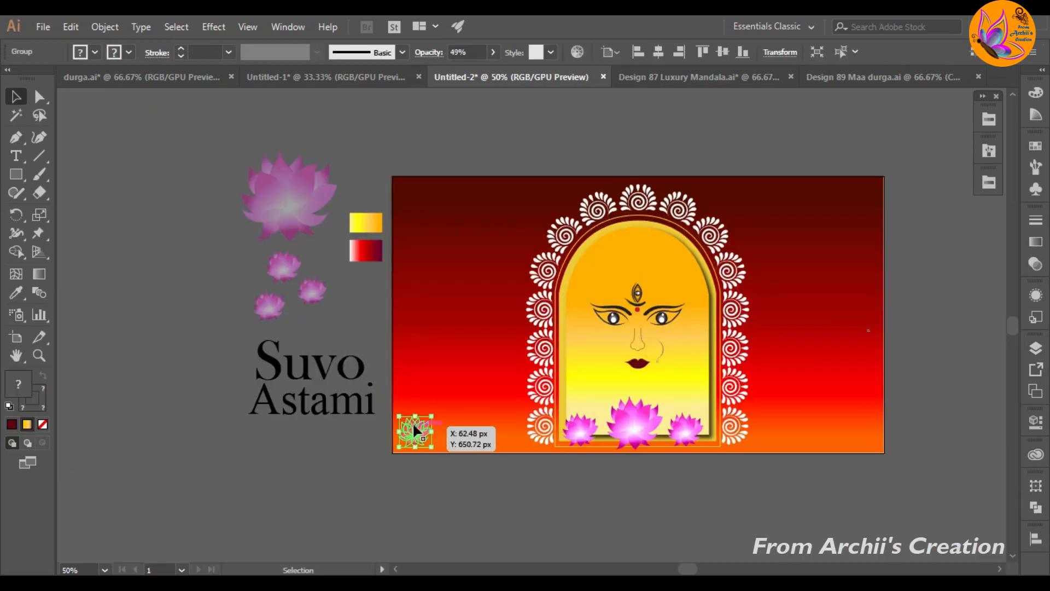
click(493, 52)
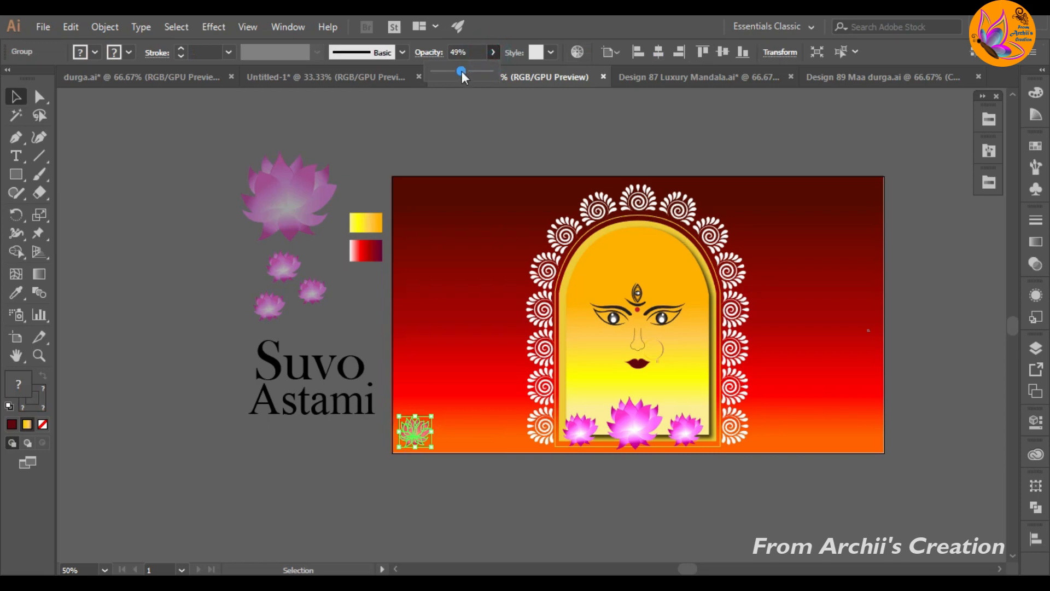
click(157, 234)
Step: Copy the corner lotus along the artboard's lower edge to make three on each side of the arch
click(218, 388)
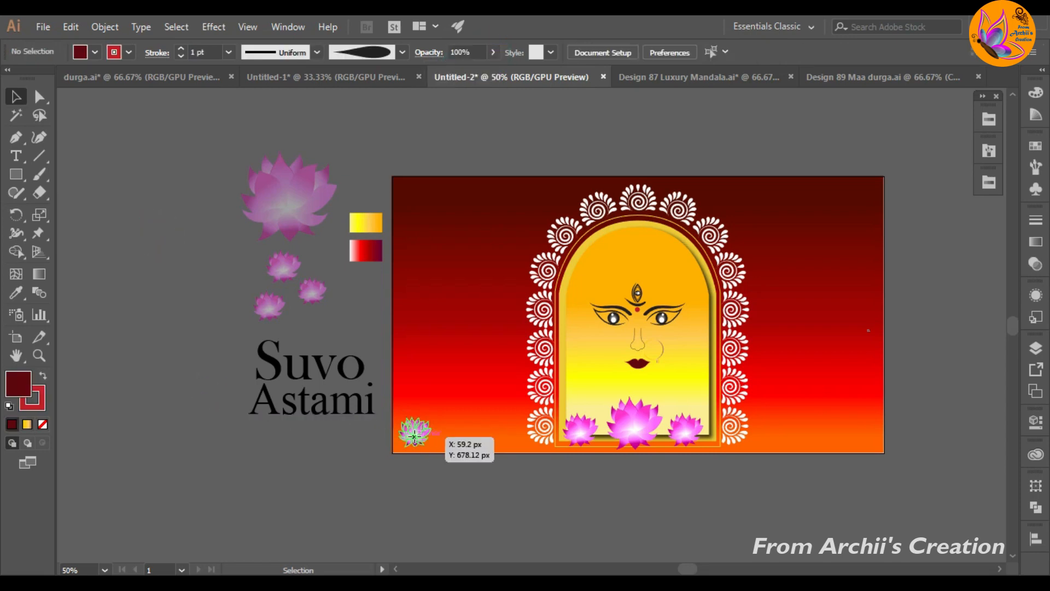
drag(415, 435, 856, 442)
click(936, 370)
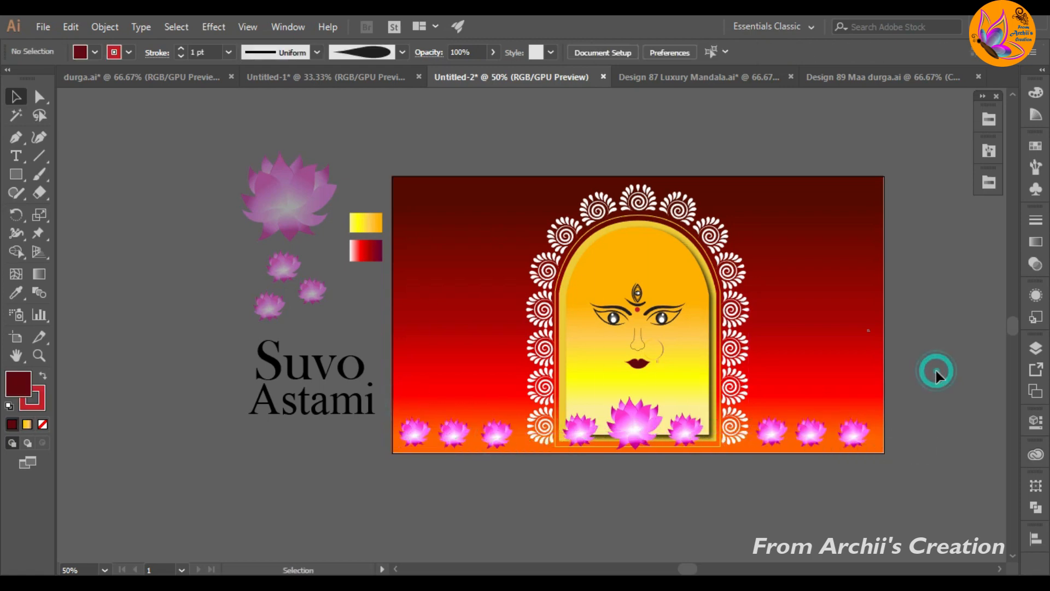
Step: Move the "Suvo" and "Astami" lettering onto the background left of the arch and fill it with white
drag(282, 384, 432, 305)
click(214, 326)
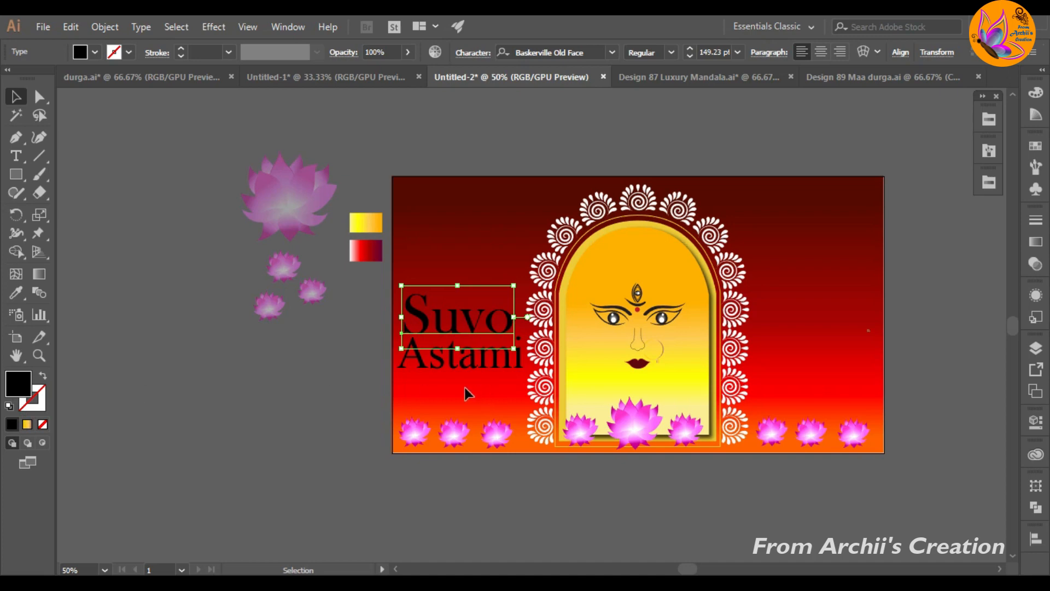
drag(462, 388, 427, 299)
double_click(22, 387)
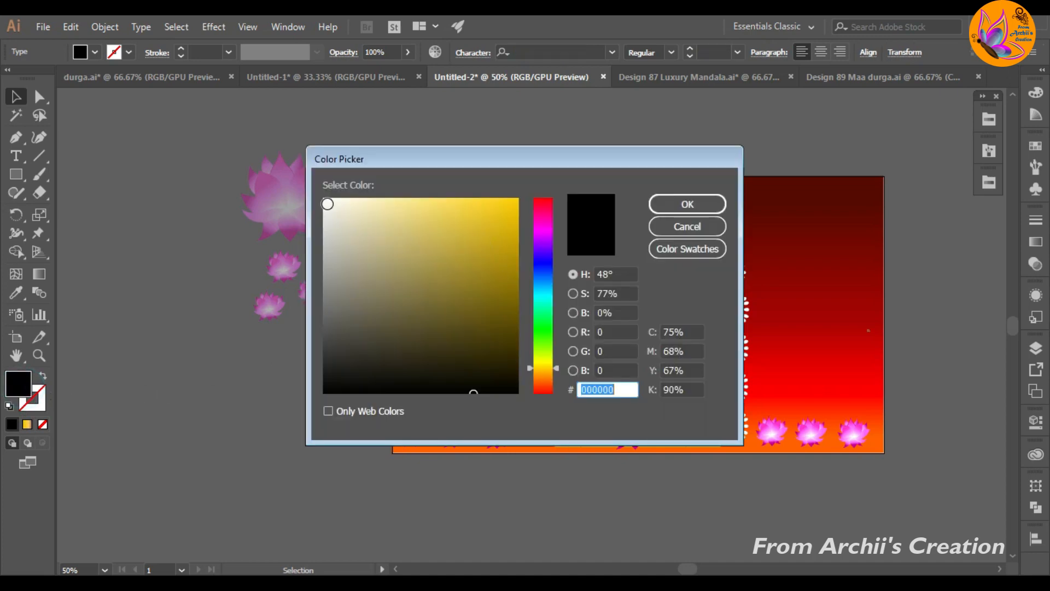
click(327, 203)
key(Return)
click(289, 437)
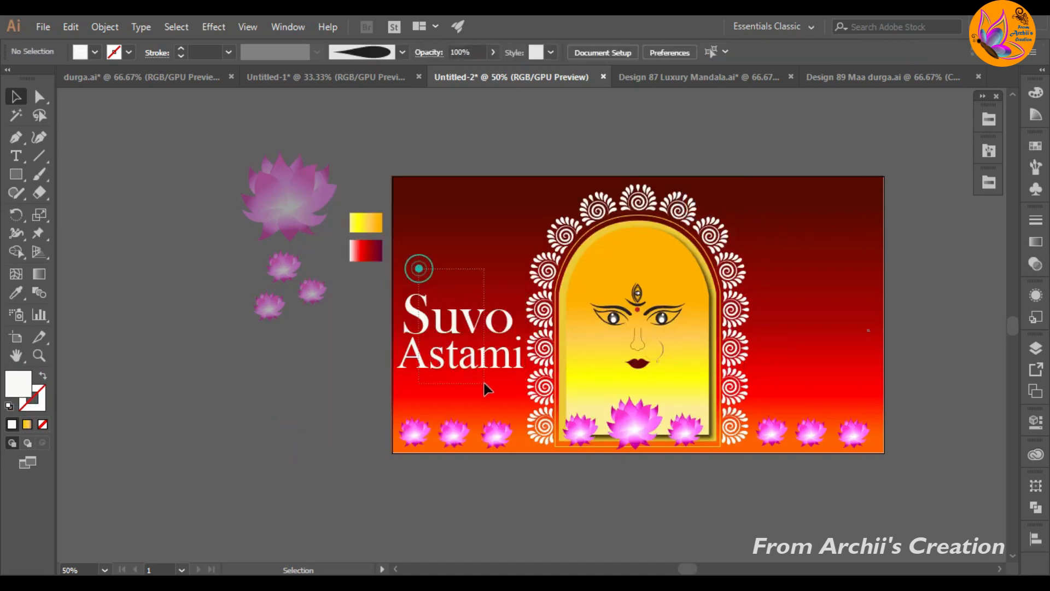
Step: Scale the "Suvo Astami" lettering down proportionally in the space left of the arch
drag(487, 388, 498, 356)
drag(523, 283, 520, 307)
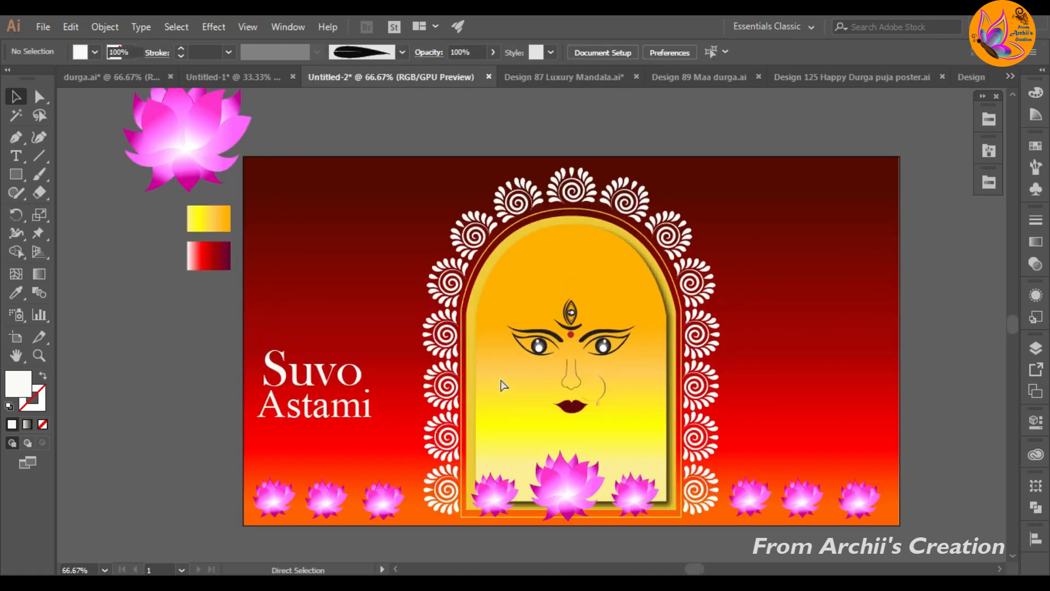
Step: Paste the marigold garland and place it beside the artboard, below the gradient swatches
key(ctrl+v)
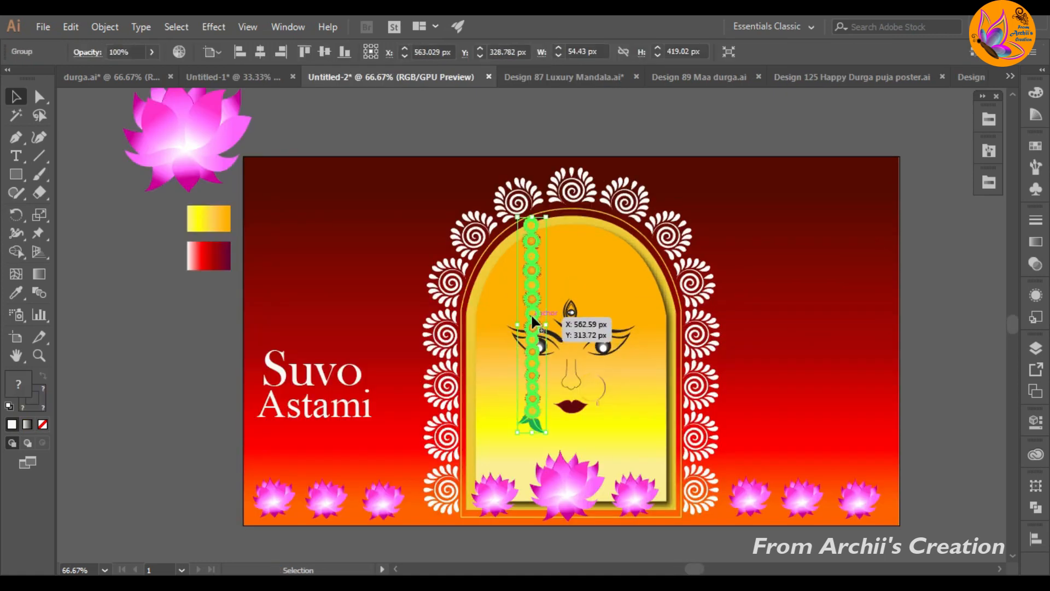
drag(532, 321, 206, 386)
click(169, 349)
Step: Ungroup the garland and copy one of its yellow flowers to the artboard's upper-left corner
click(206, 363)
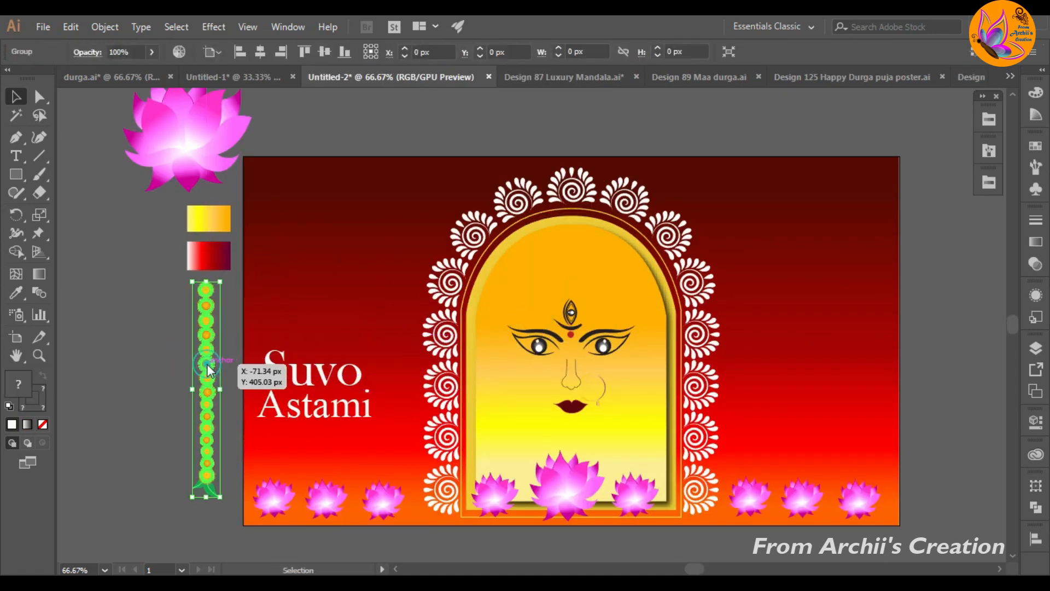
right_click(206, 363)
click(268, 245)
click(178, 344)
drag(217, 306, 259, 166)
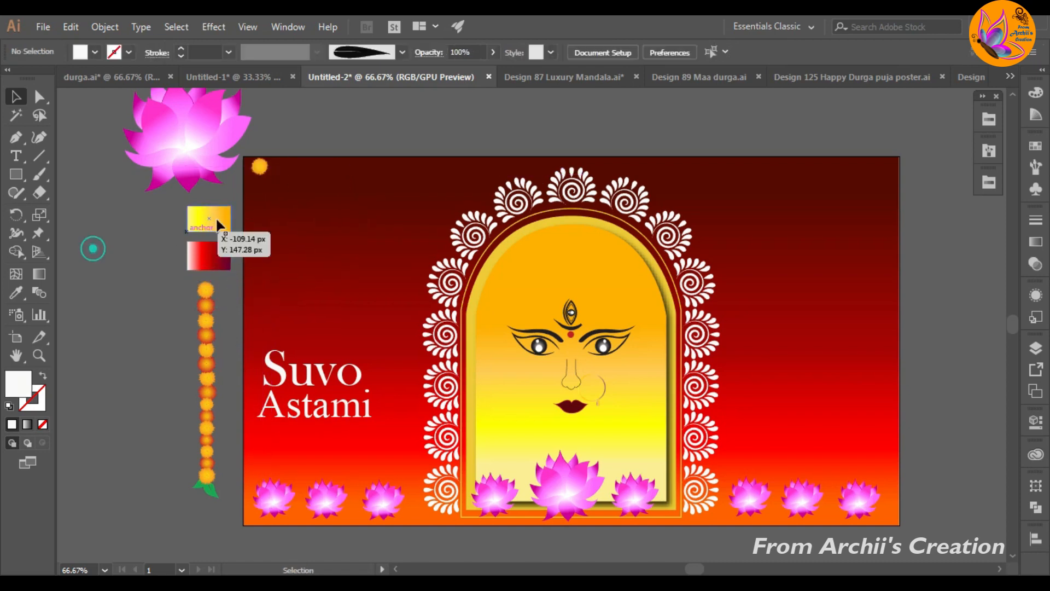
Step: Separate the green leaves from the garland, place them under the yellow corner flower and group the two
click(208, 491)
right_click(208, 495)
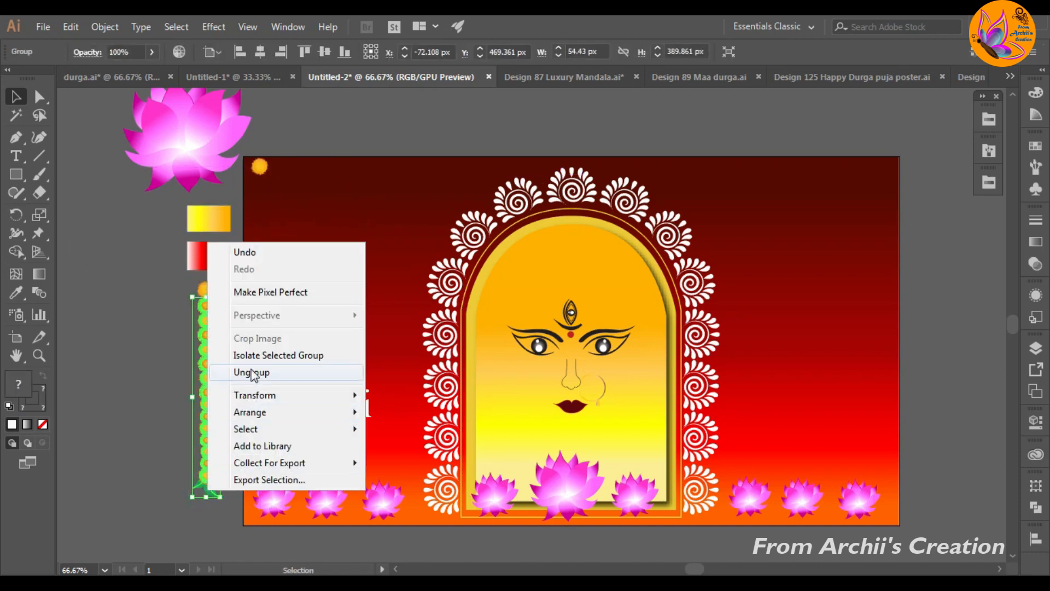
click(251, 372)
click(210, 491)
drag(213, 497, 267, 171)
key(ctrl+z)
click(206, 531)
click(141, 489)
click(147, 230)
right_click(272, 183)
click(312, 279)
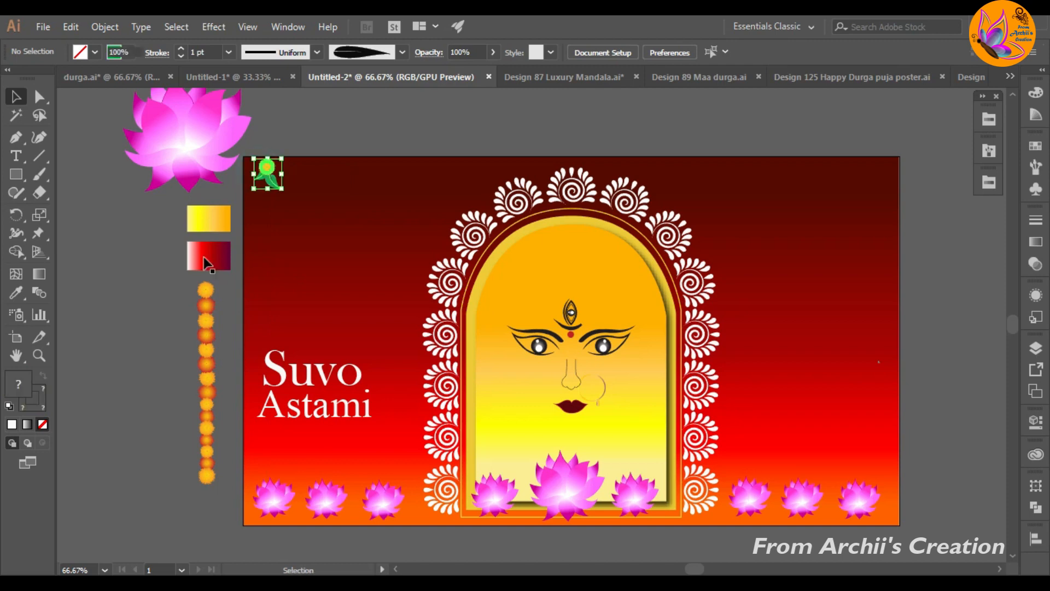
Step: Copy an orange flower from the garland to the right of the yellow flower in the artboard's upper-left corner
click(190, 266)
click(207, 306)
drag(206, 306, 300, 167)
click(124, 230)
Step: Ungroup the yellow flower from its leaves and copy the leaves under the orange flower
click(276, 186)
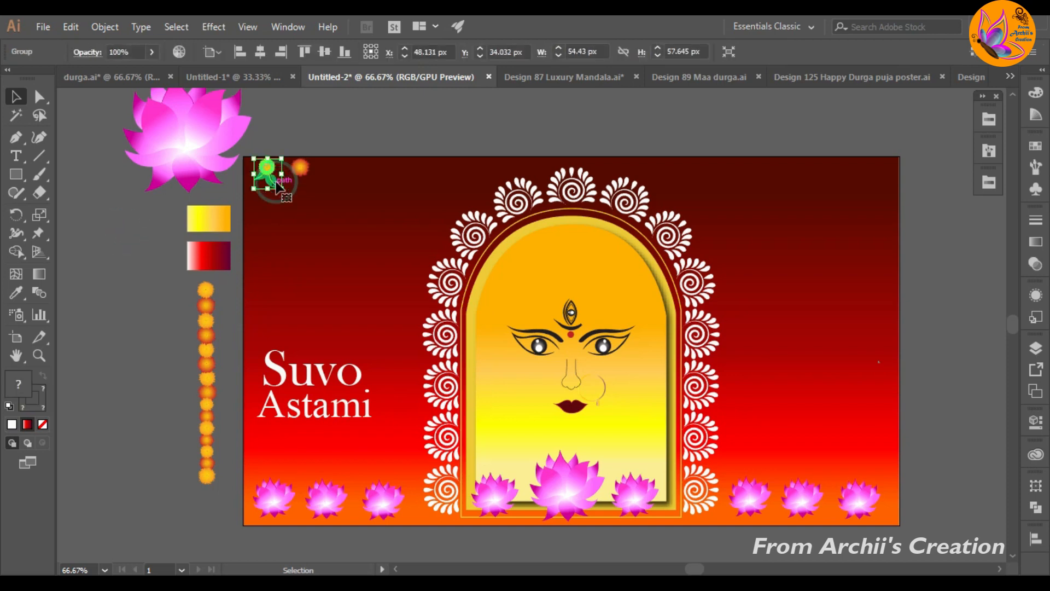
right_click(276, 186)
click(295, 310)
click(136, 266)
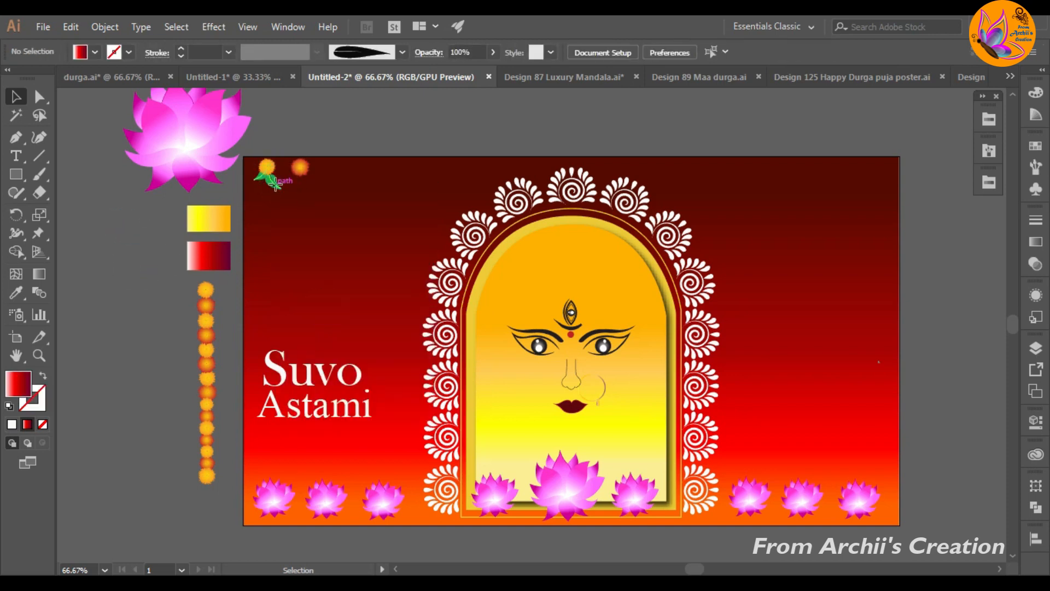
drag(275, 185, 312, 192)
Step: Mirror the copied leaves under the orange flower left to right
right_click(306, 189)
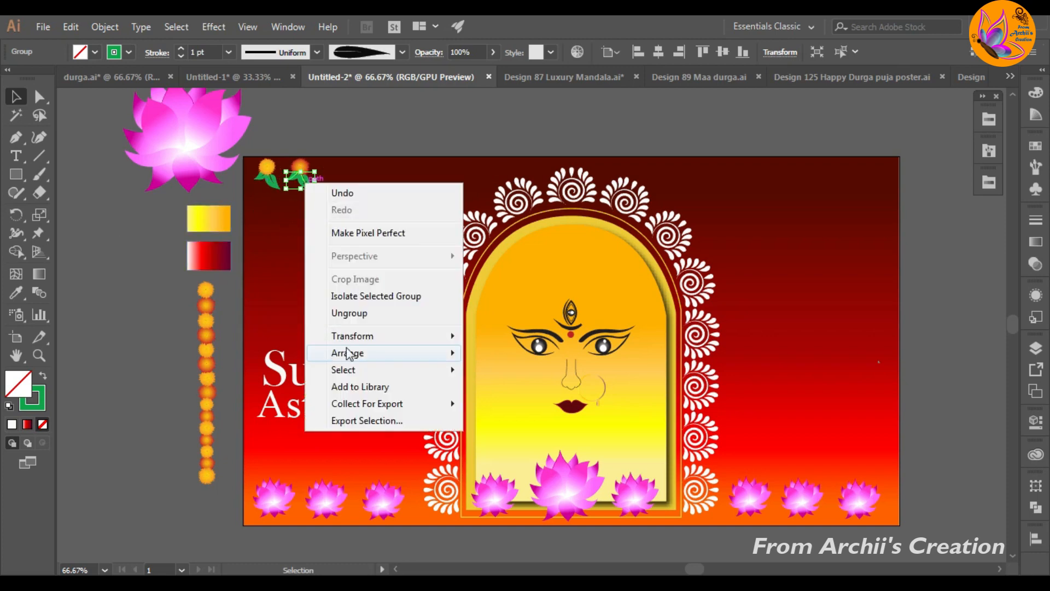
mouse_move(347, 333)
click(486, 394)
click(515, 394)
click(96, 302)
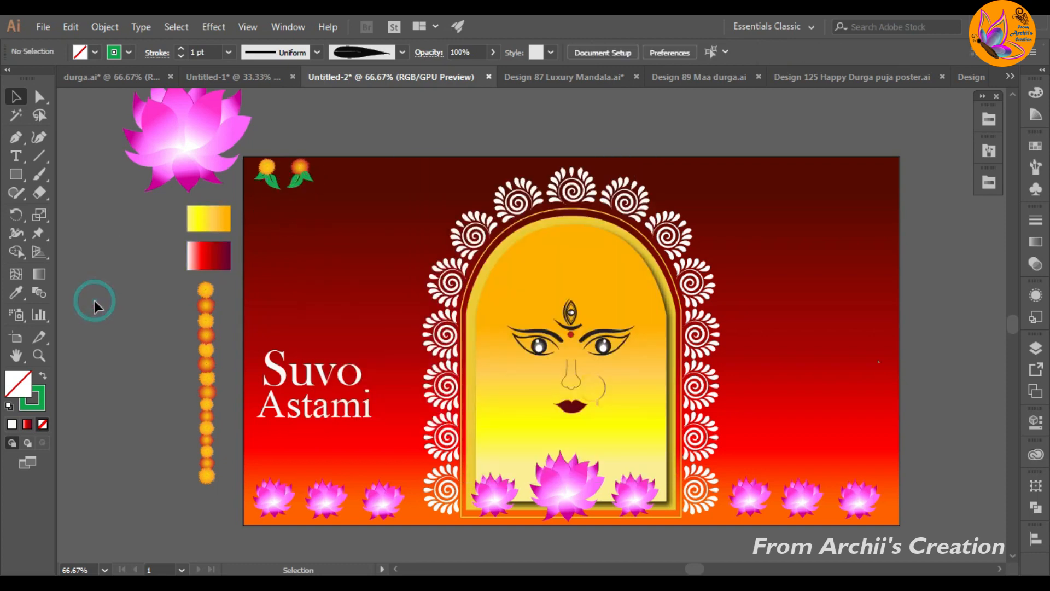
Step: Lower the yellow flower with its leaves slightly and add a copied orange flower above it
drag(250, 158, 269, 184)
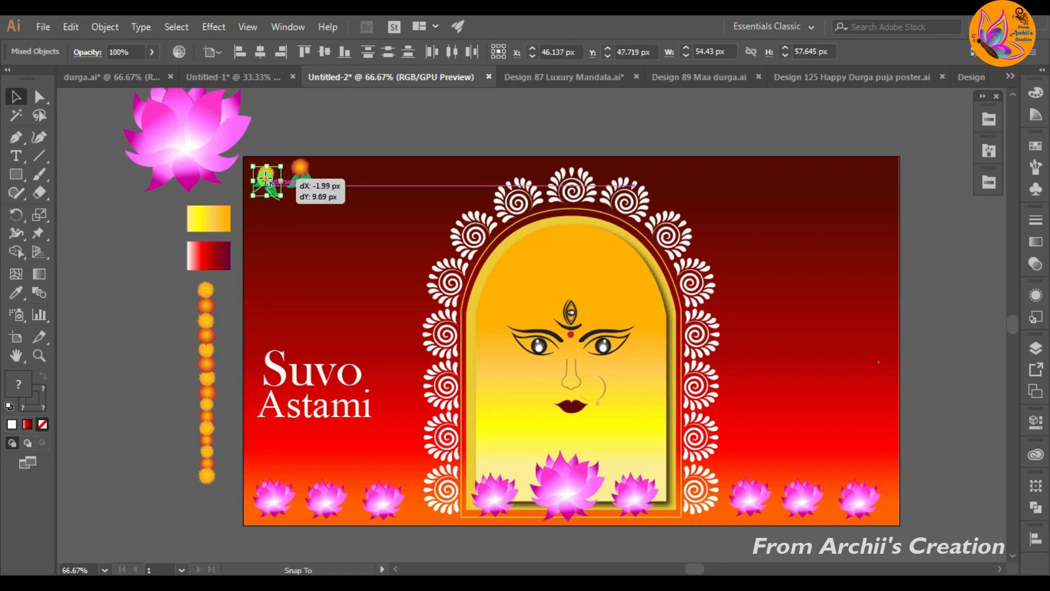
click(153, 246)
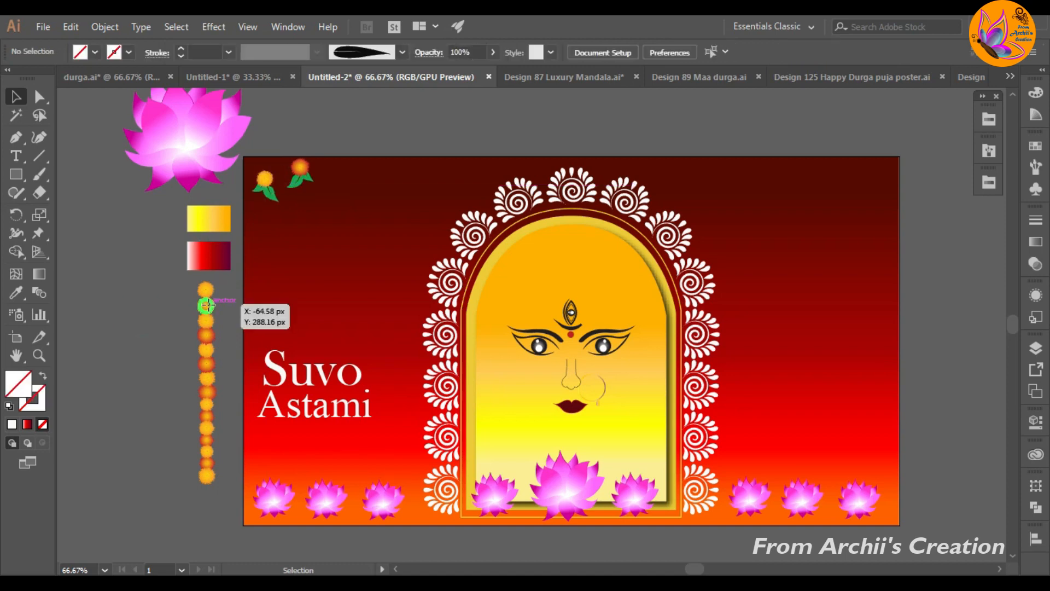
drag(210, 304, 304, 186)
click(105, 283)
click(179, 310)
Step: Add a yellow flower above the orange one and copy the two-strand pair to its right, nudging it down
drag(207, 287, 377, 186)
click(130, 270)
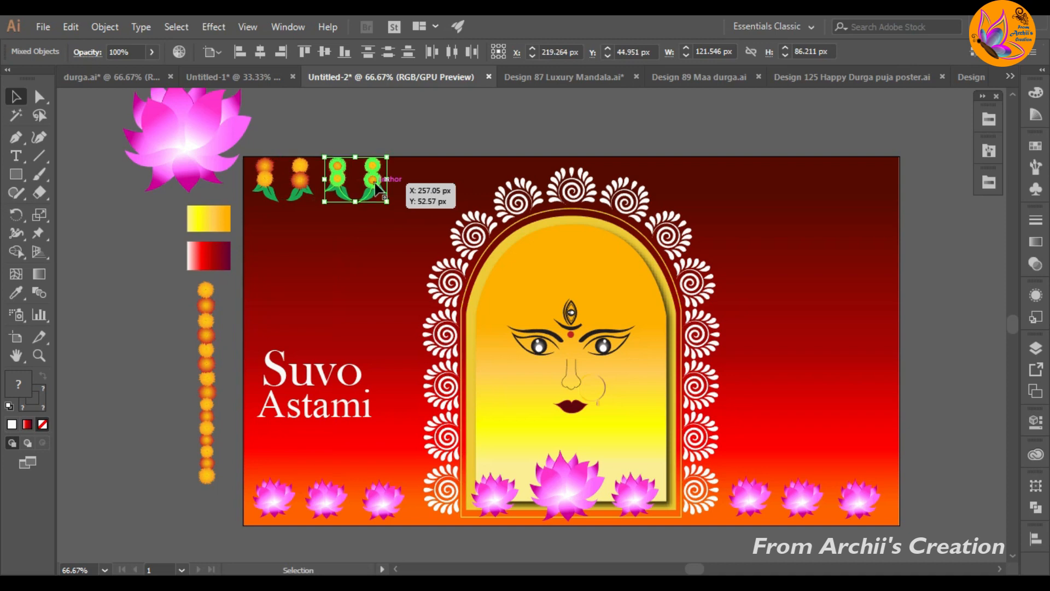
key(Down)
key(Down)
key(Down)
Step: Copy the pair of flower strands once more to the right and nudge the copy up into line
drag(375, 182, 449, 186)
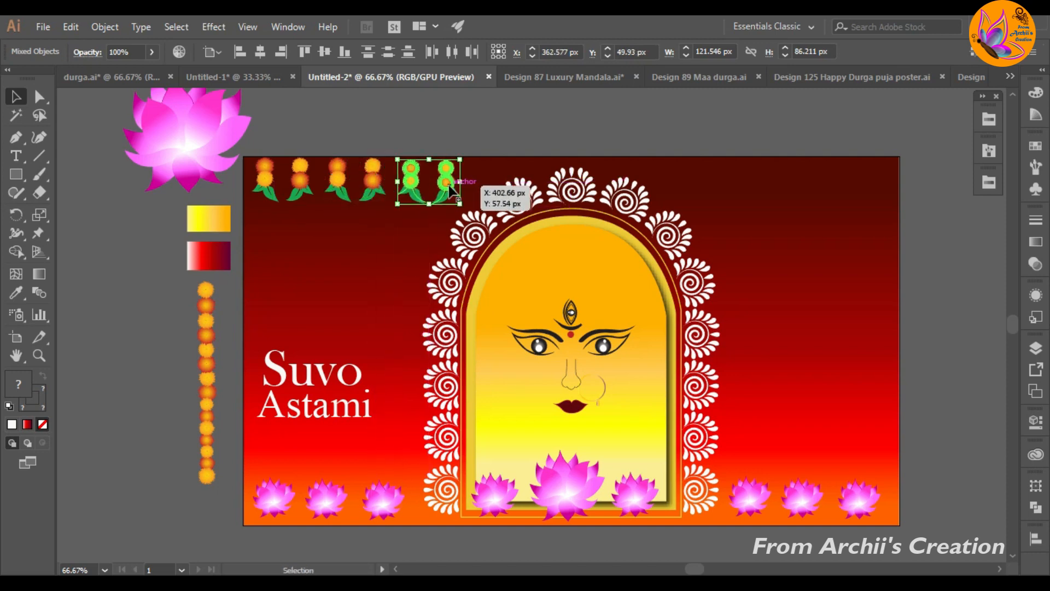
key(Up)
key(Up)
Step: Copy all six flower strands along the upper edge to the artboard's upper-right corner
click(455, 126)
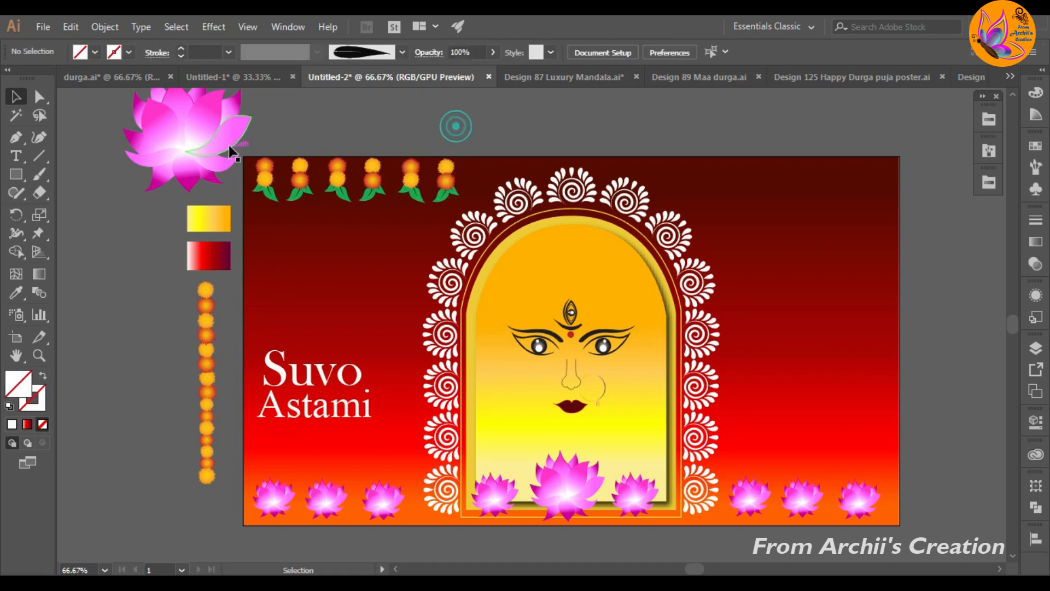
drag(459, 210, 881, 187)
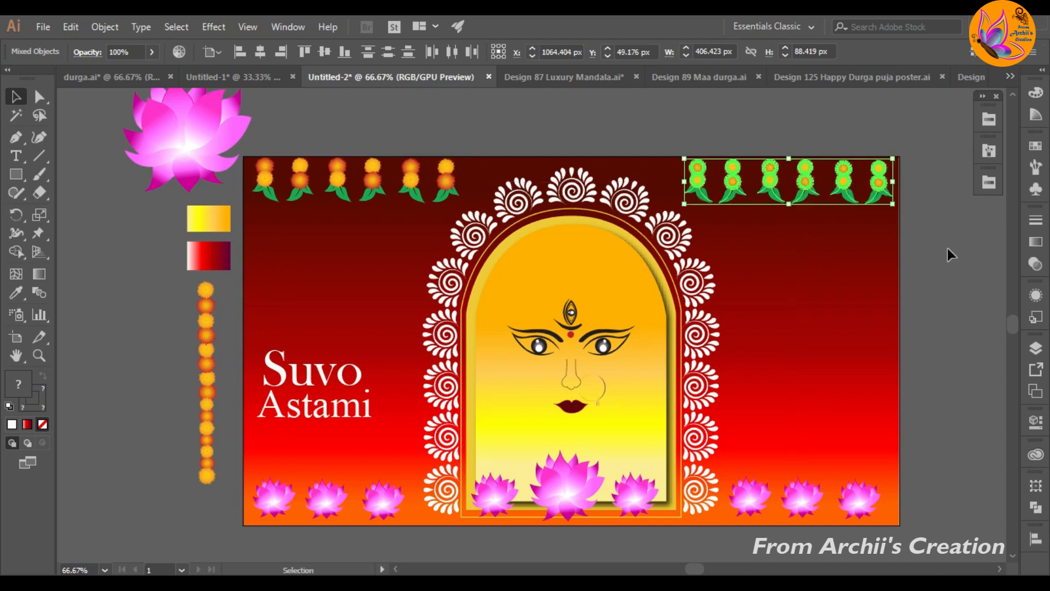
Step: Ungroup the white "Suvo Astami" lettering into separate words
click(949, 251)
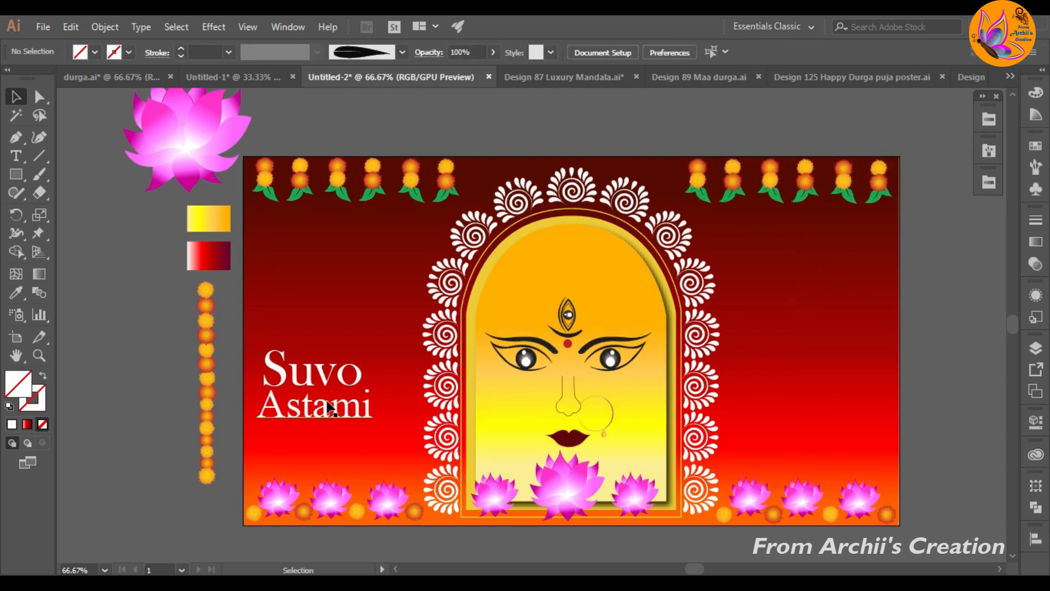
click(340, 421)
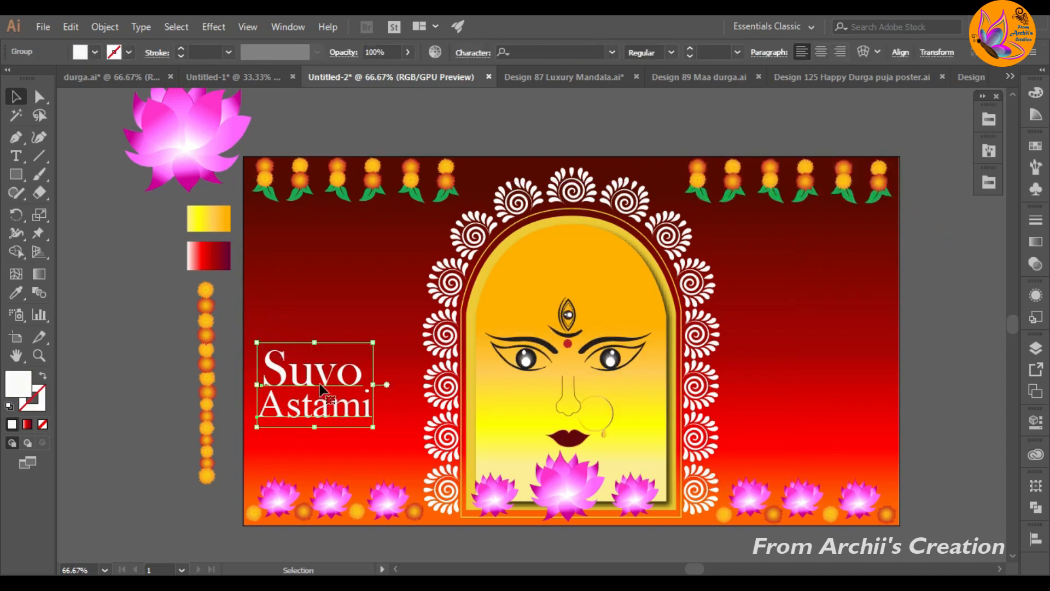
click(363, 263)
click(316, 374)
click(169, 315)
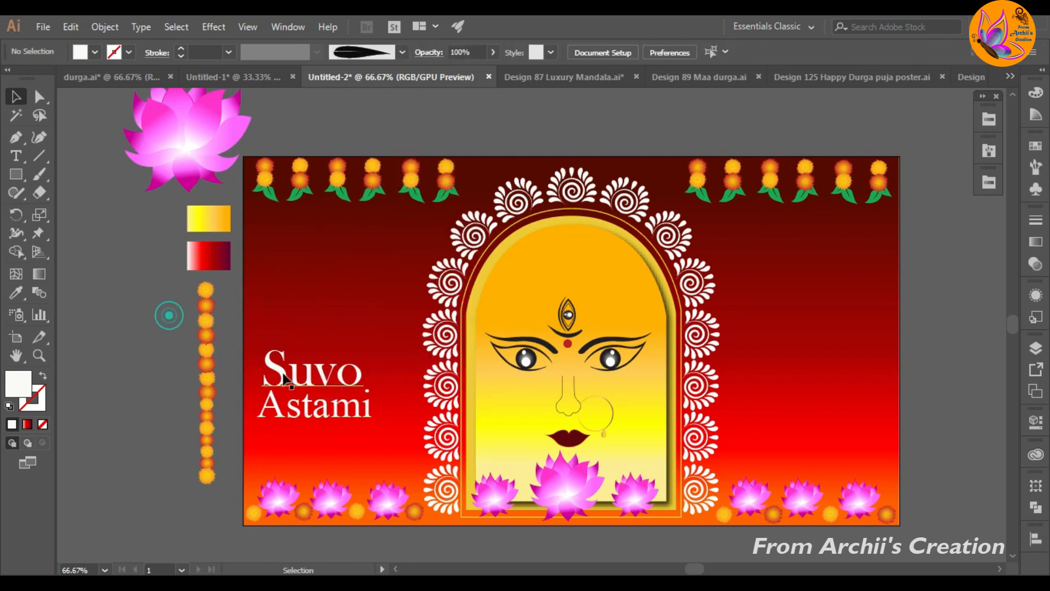
Step: Scale the word "Suvo" down to about 72 pt and convert it to outlines
click(302, 380)
drag(362, 400, 328, 384)
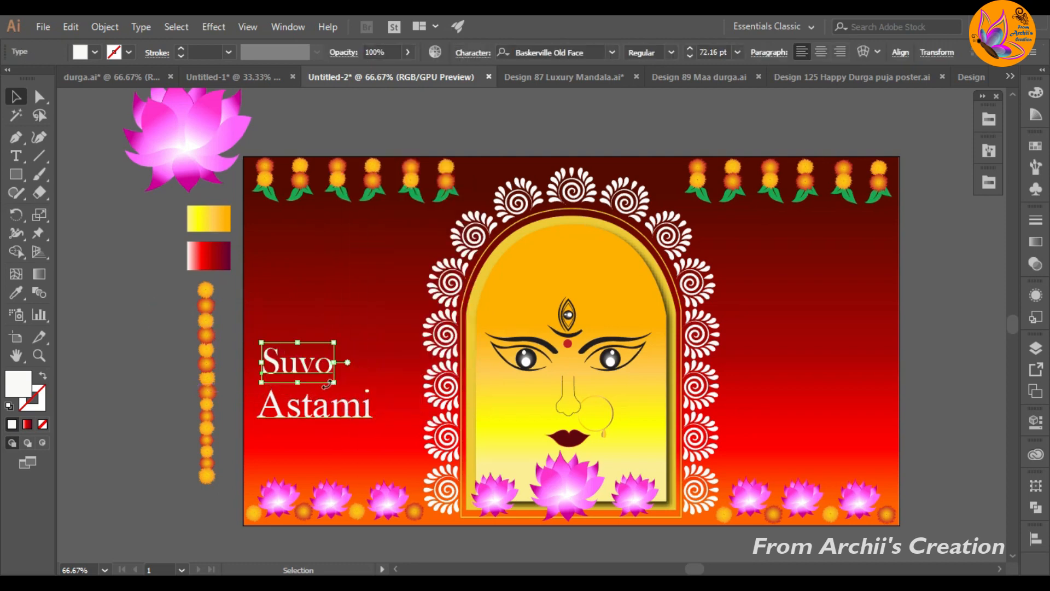
right_click(290, 363)
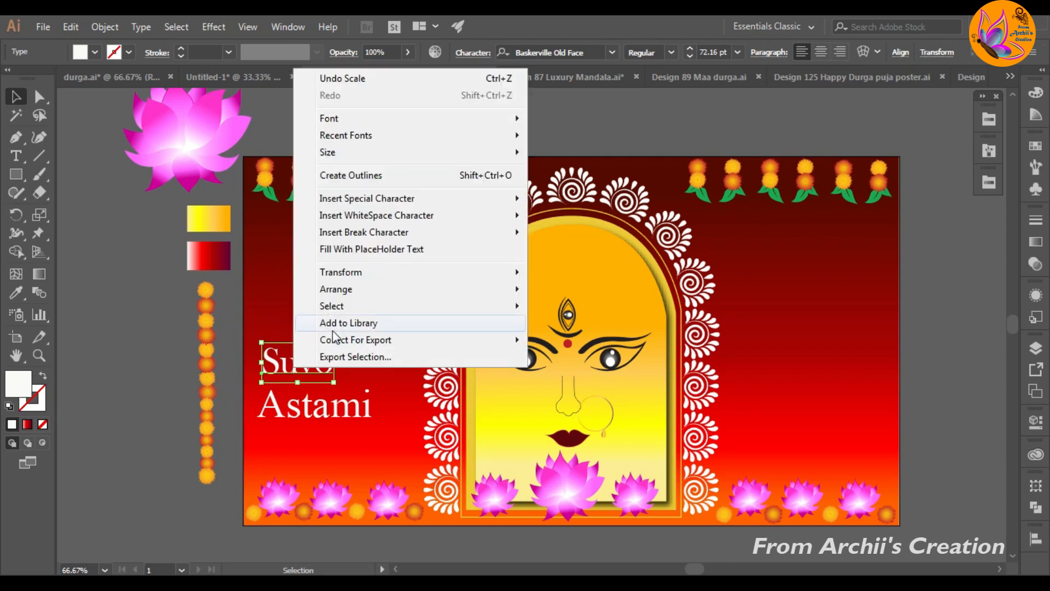
click(346, 174)
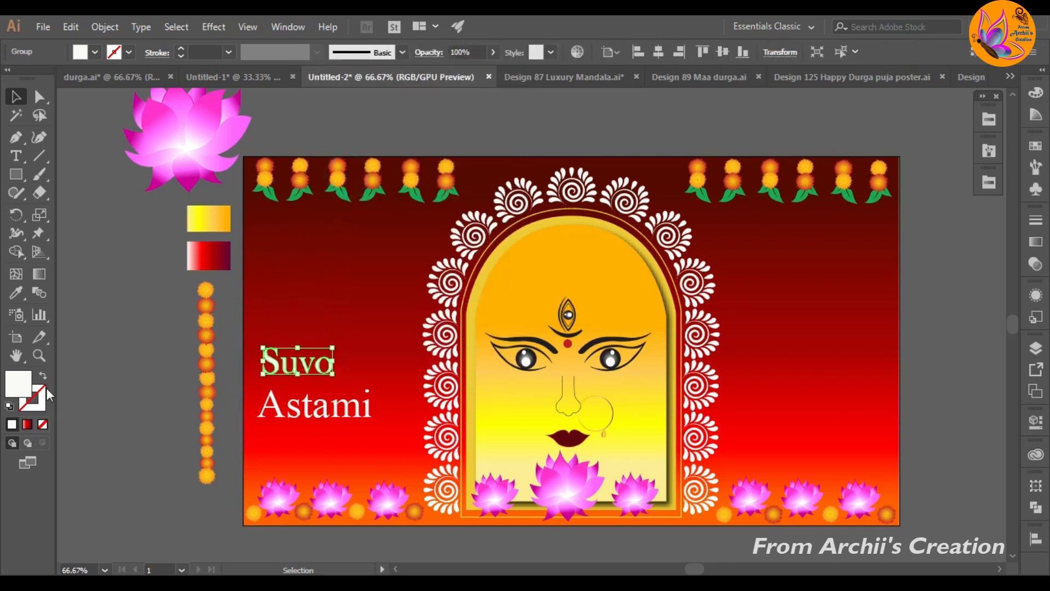
Step: Fill the outlined "Suvo" with the white-red-maroon sample gradient and run the gradient horizontally across the word
click(21, 295)
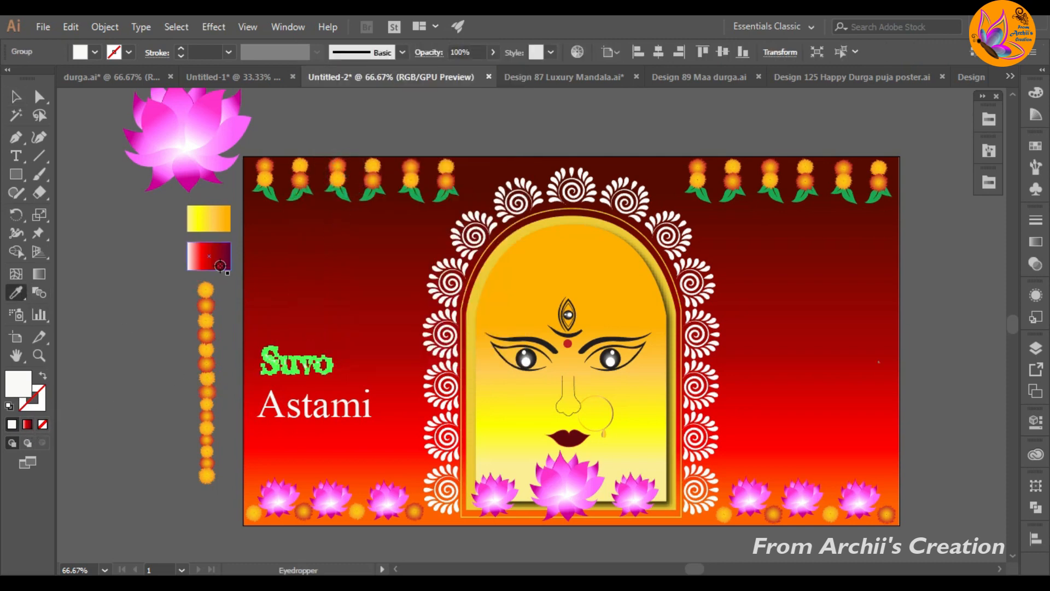
click(201, 259)
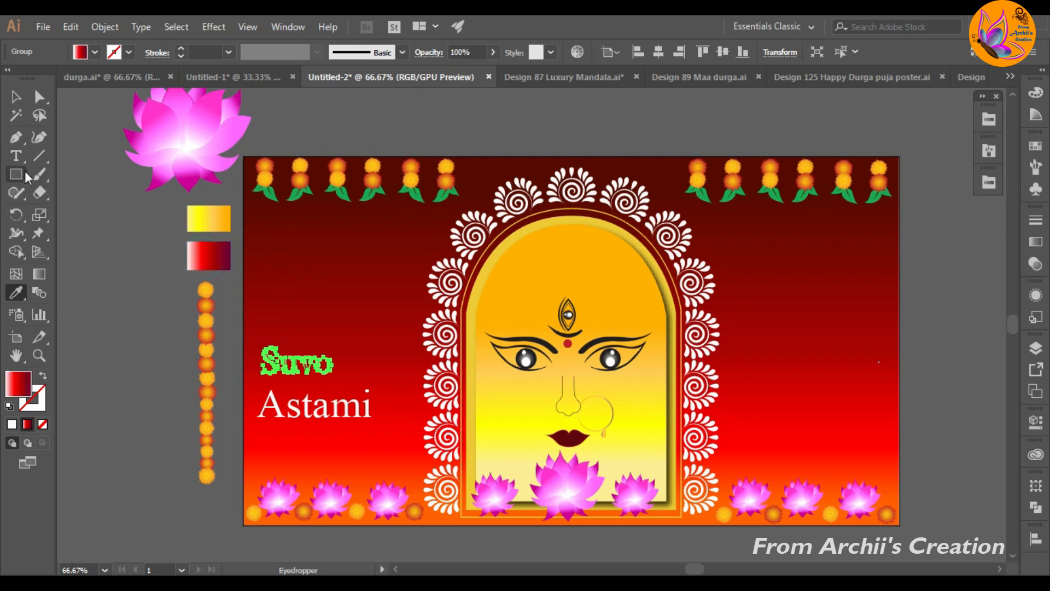
drag(294, 369, 324, 369)
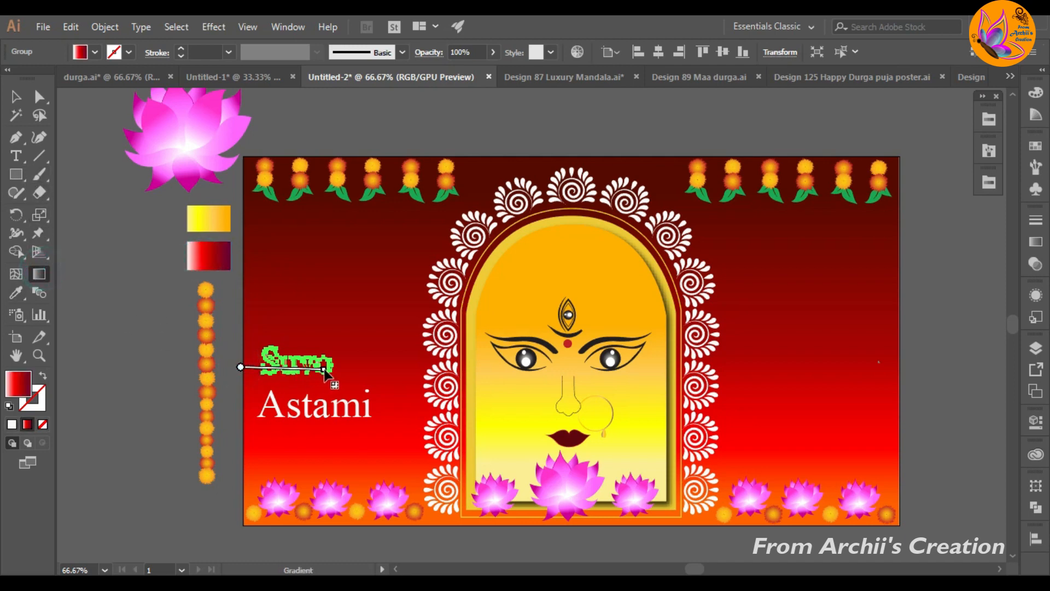
click(15, 96)
click(73, 253)
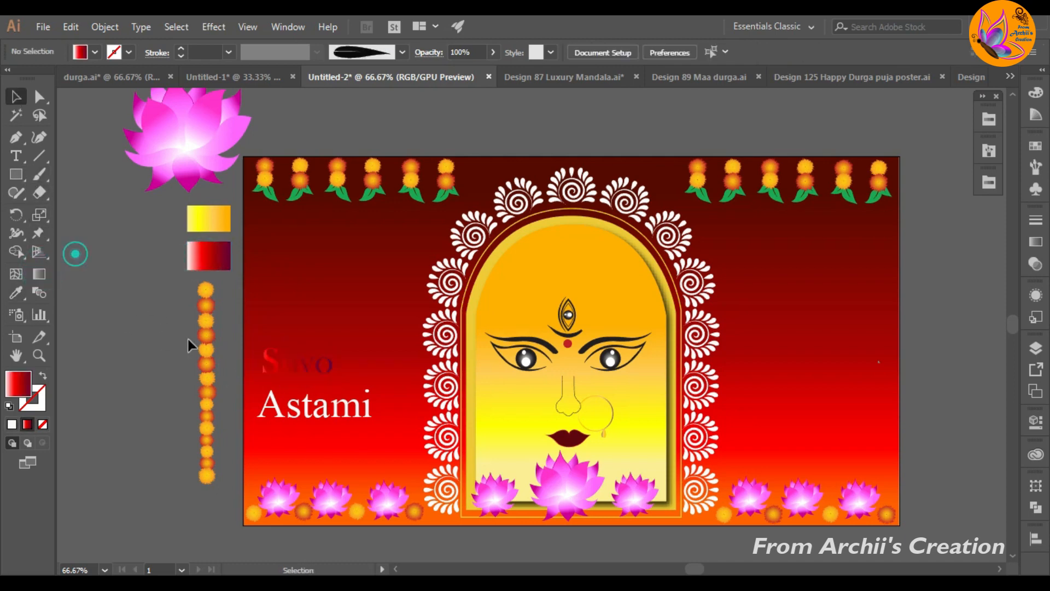
Step: Move "Suvo" into the upper part of the golden arch, centred above the third eye
click(272, 361)
drag(292, 369, 565, 252)
click(125, 300)
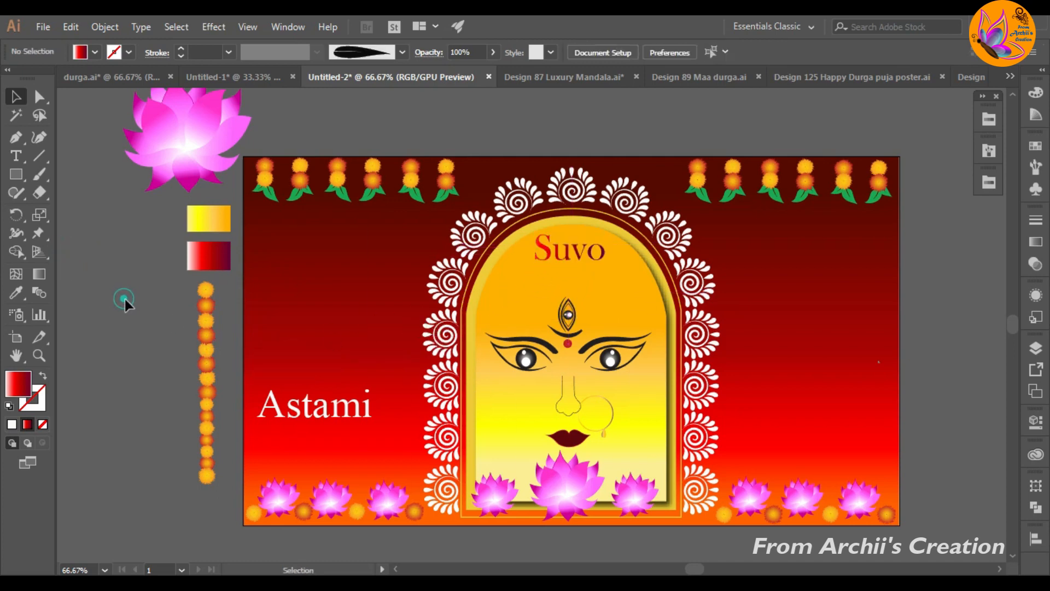
Step: Convert "Astami" to outlines and fill it with the same white-red-maroon sample gradient across the word
click(304, 417)
click(16, 293)
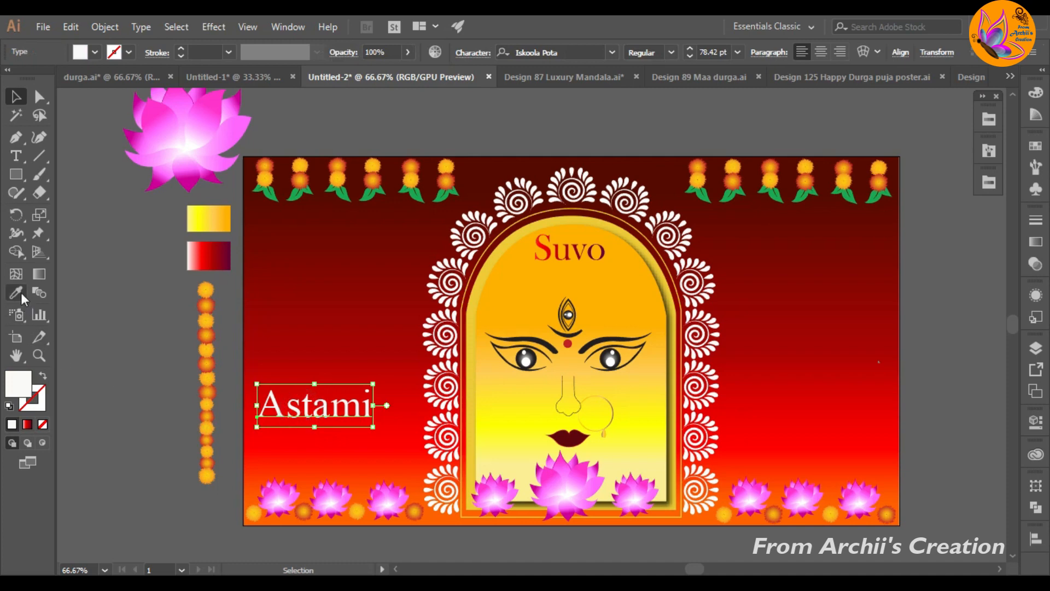
click(207, 255)
right_click(278, 411)
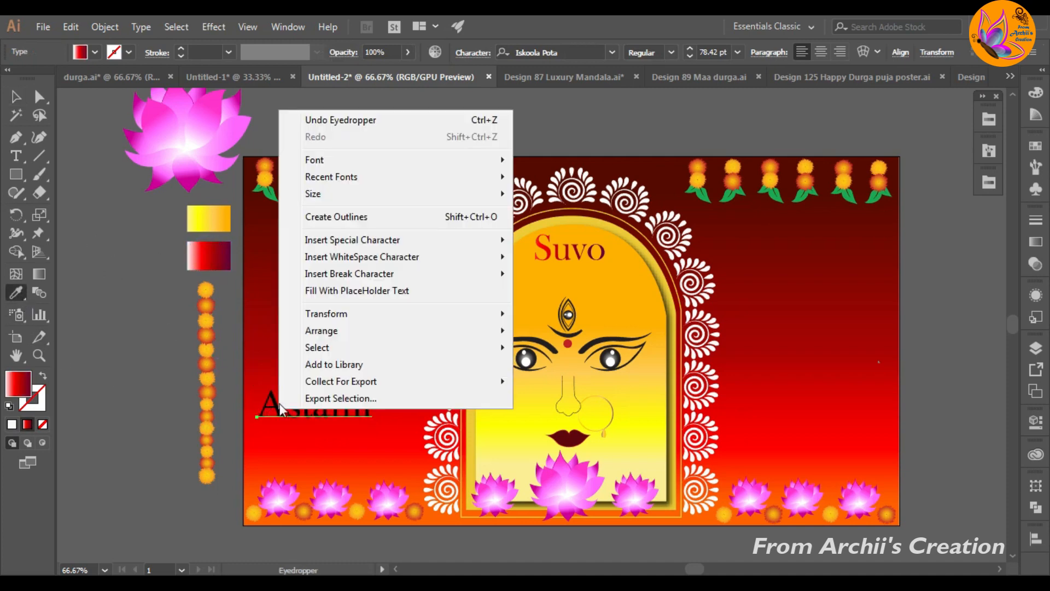
click(317, 215)
click(208, 261)
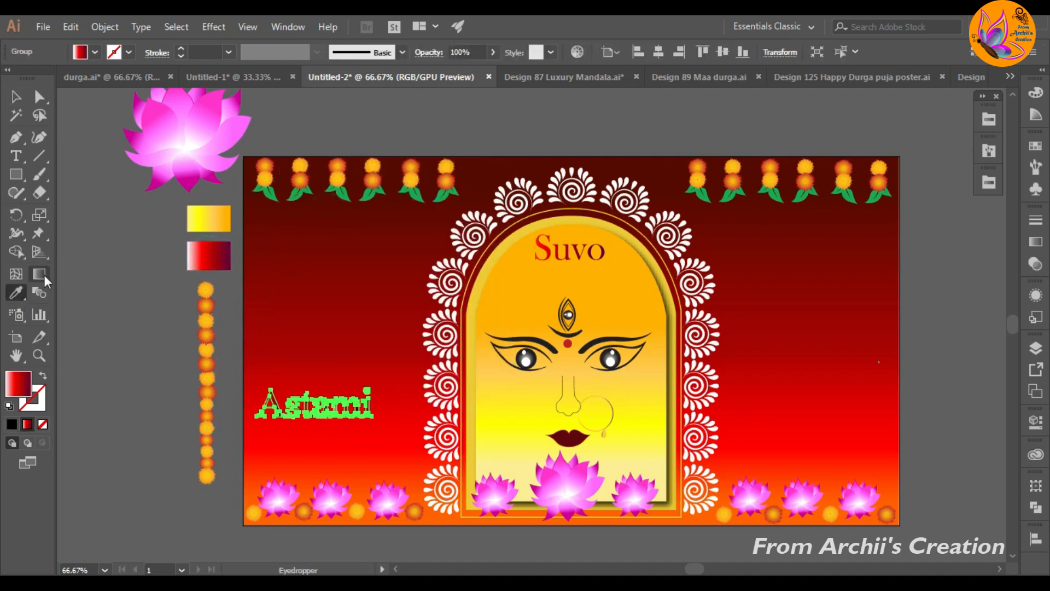
click(39, 274)
Step: Move "Astami" into the golden arch, centred directly beneath "Suvo" and above the third eye
click(13, 97)
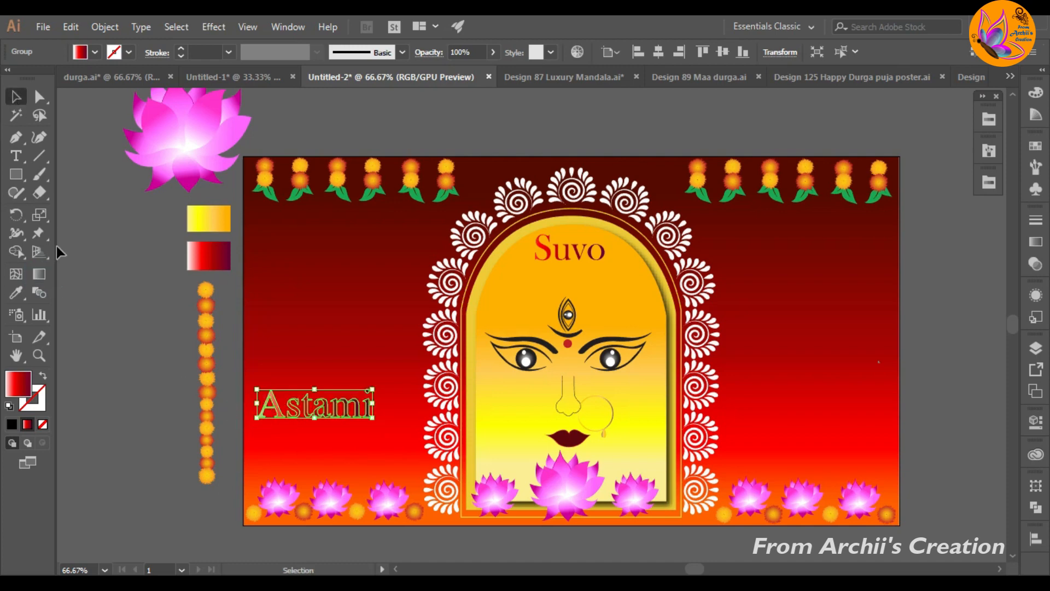
drag(313, 406, 568, 278)
click(134, 335)
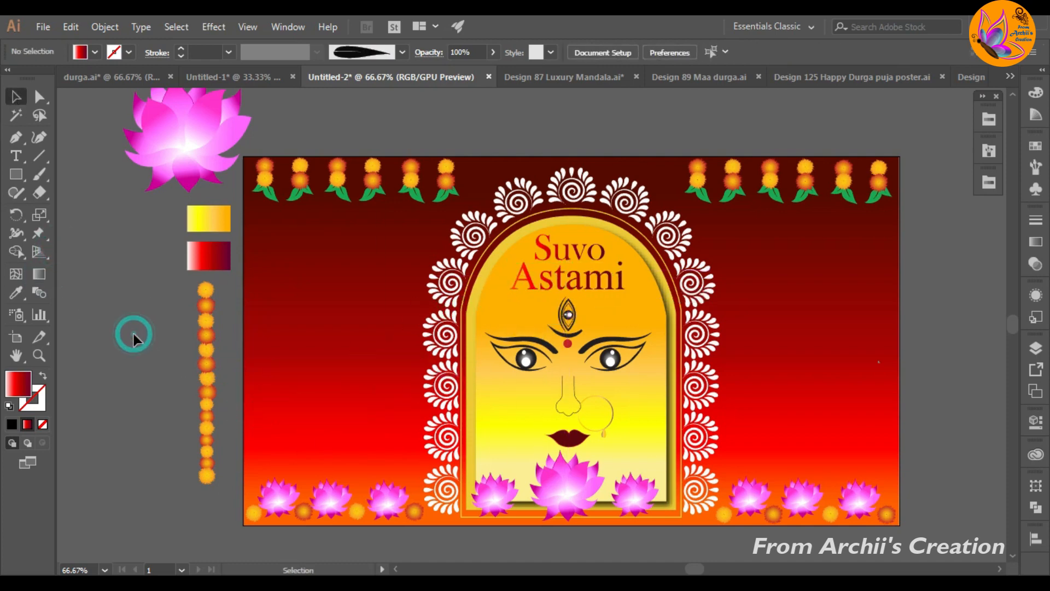